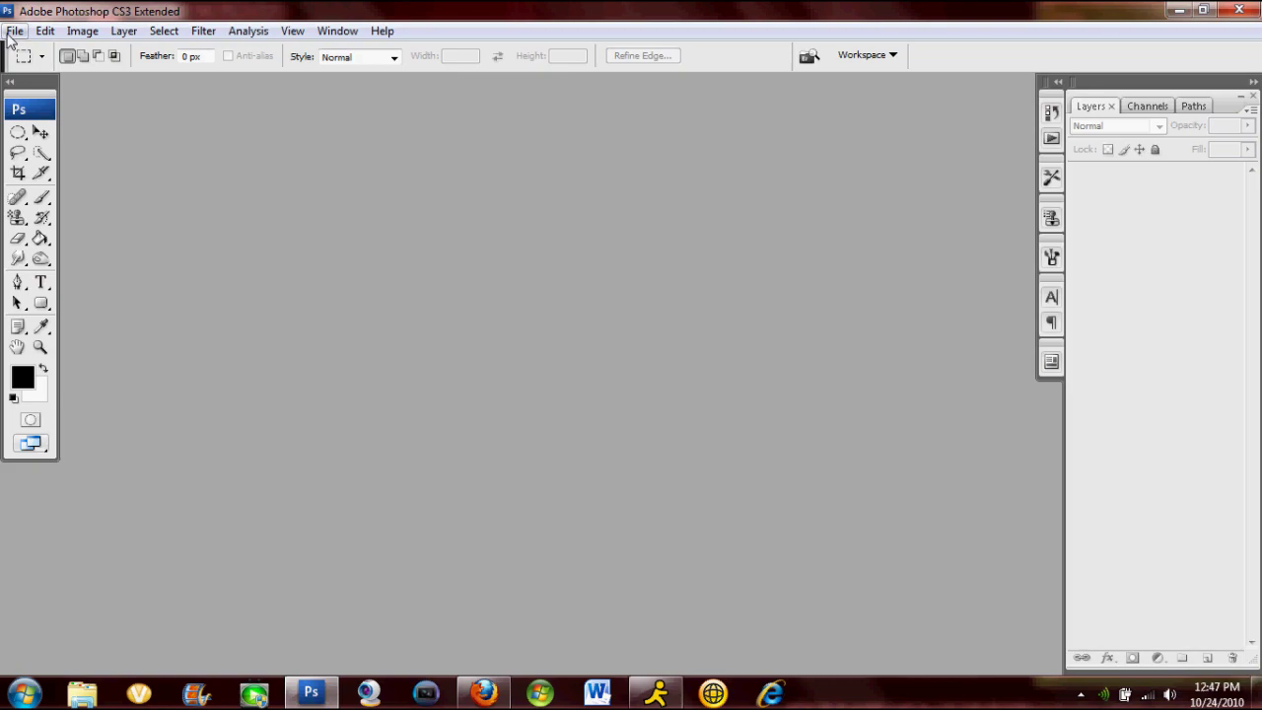
Step: Create a new 300 x 200 pixel RGB document at 72 pixels/inch with a white background and maximize its window
left_click(14, 32)
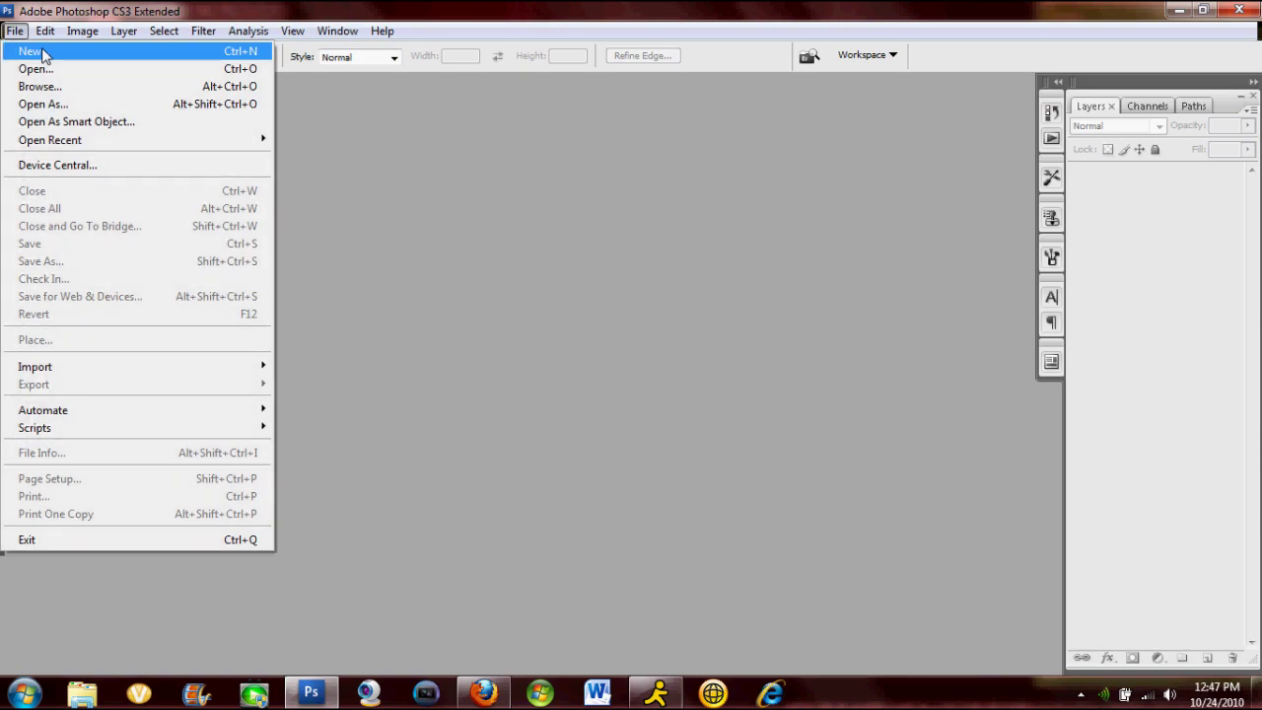
left_click(41, 52)
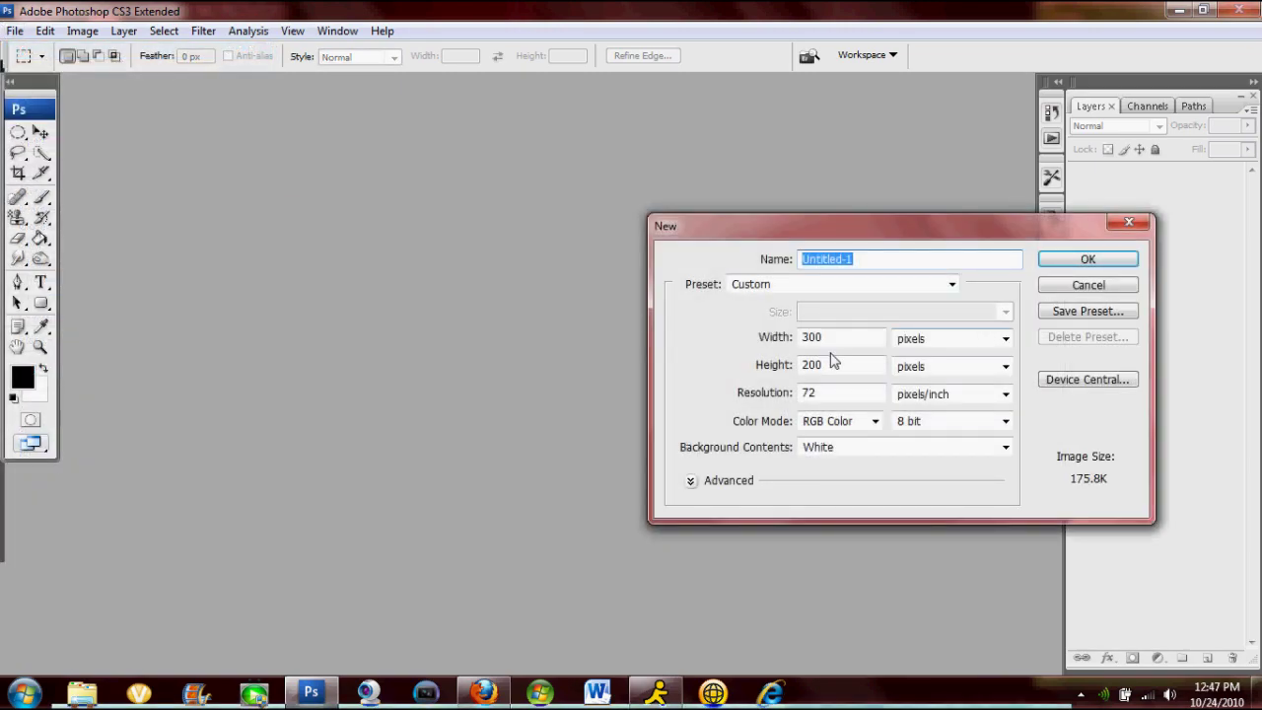
double_click(822, 338)
left_click(845, 363)
left_click(1055, 259)
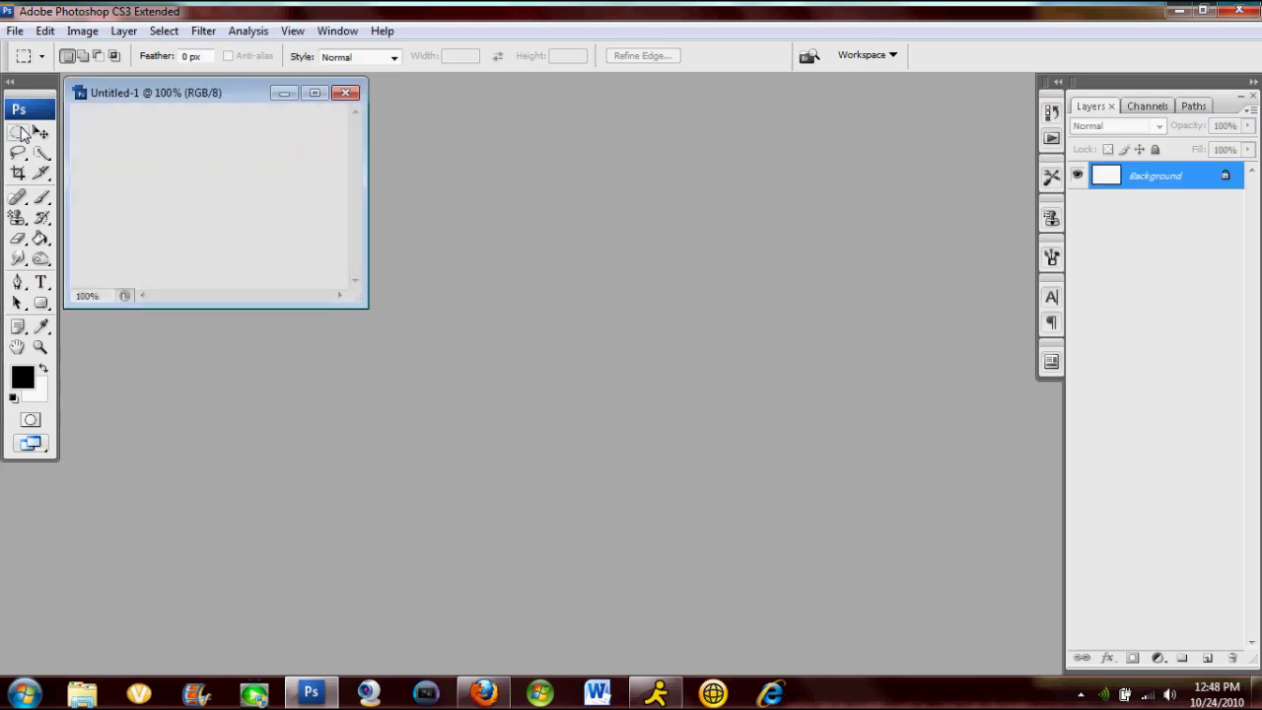
left_click(315, 93)
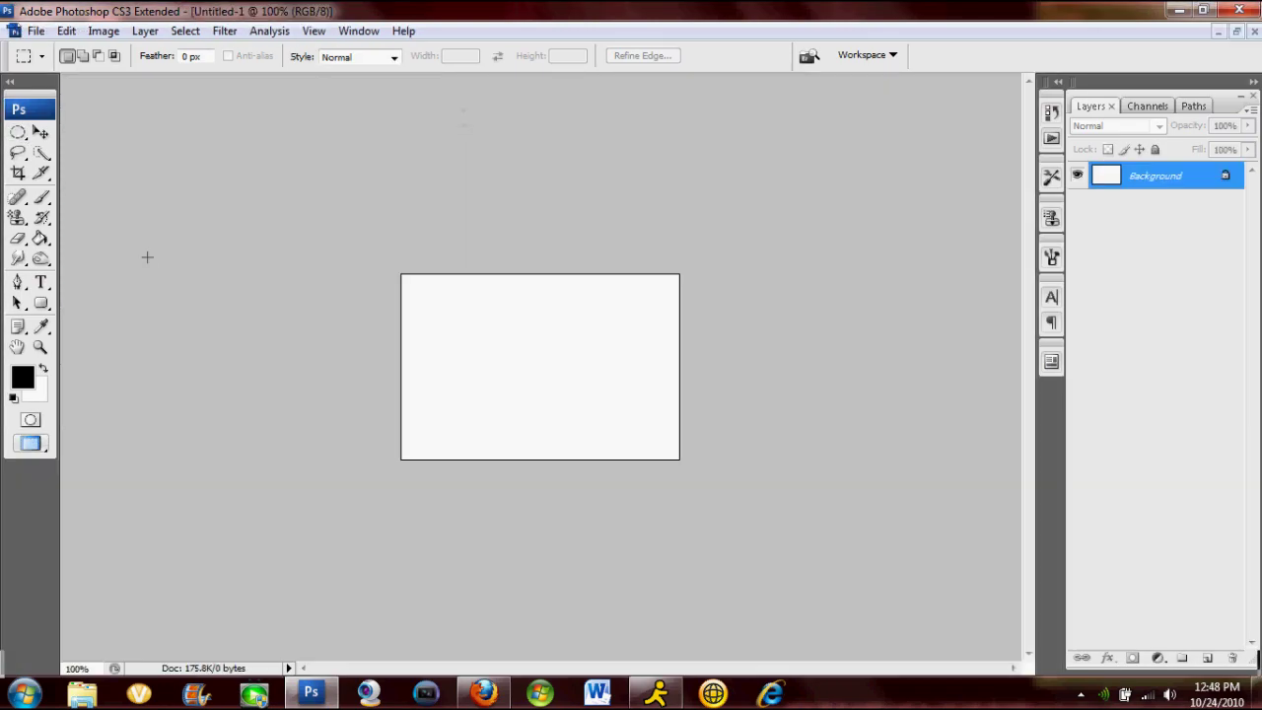
Step: Choose the Gradient tool and set the foreground colour to near-black and the background colour to dark grey #141414
left_click_drag(40, 239, 108, 240)
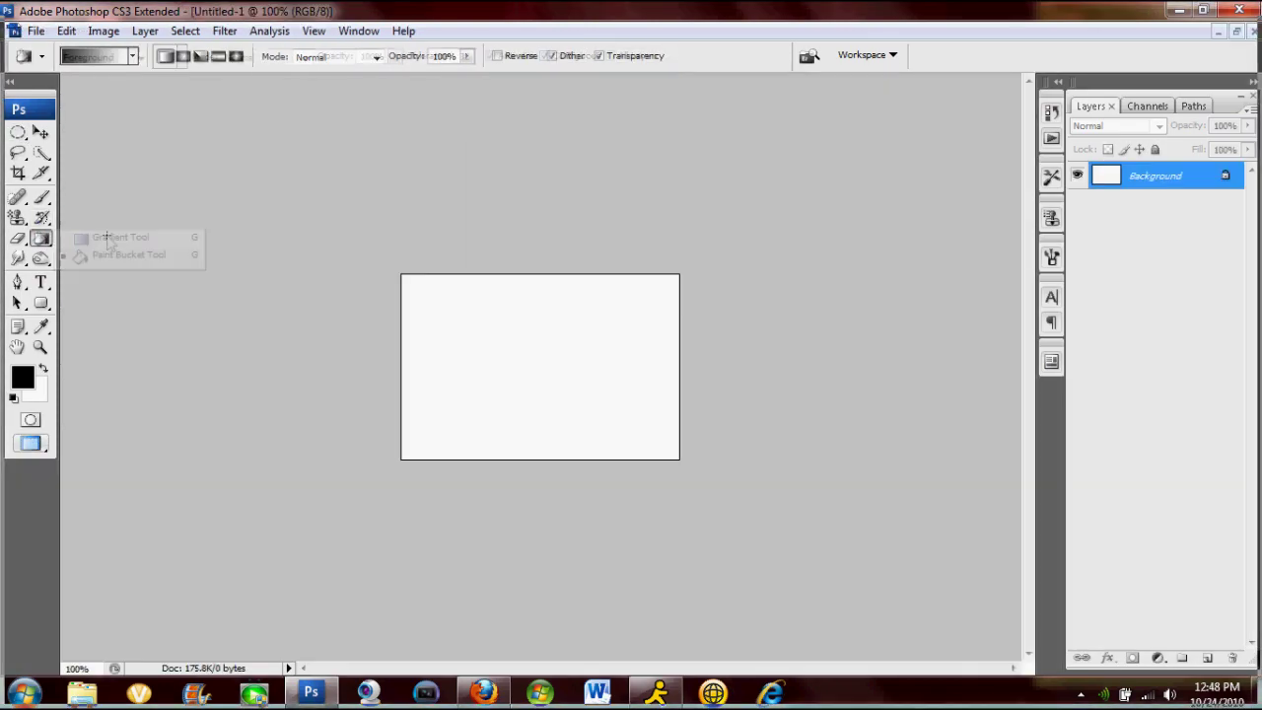
left_click(23, 377)
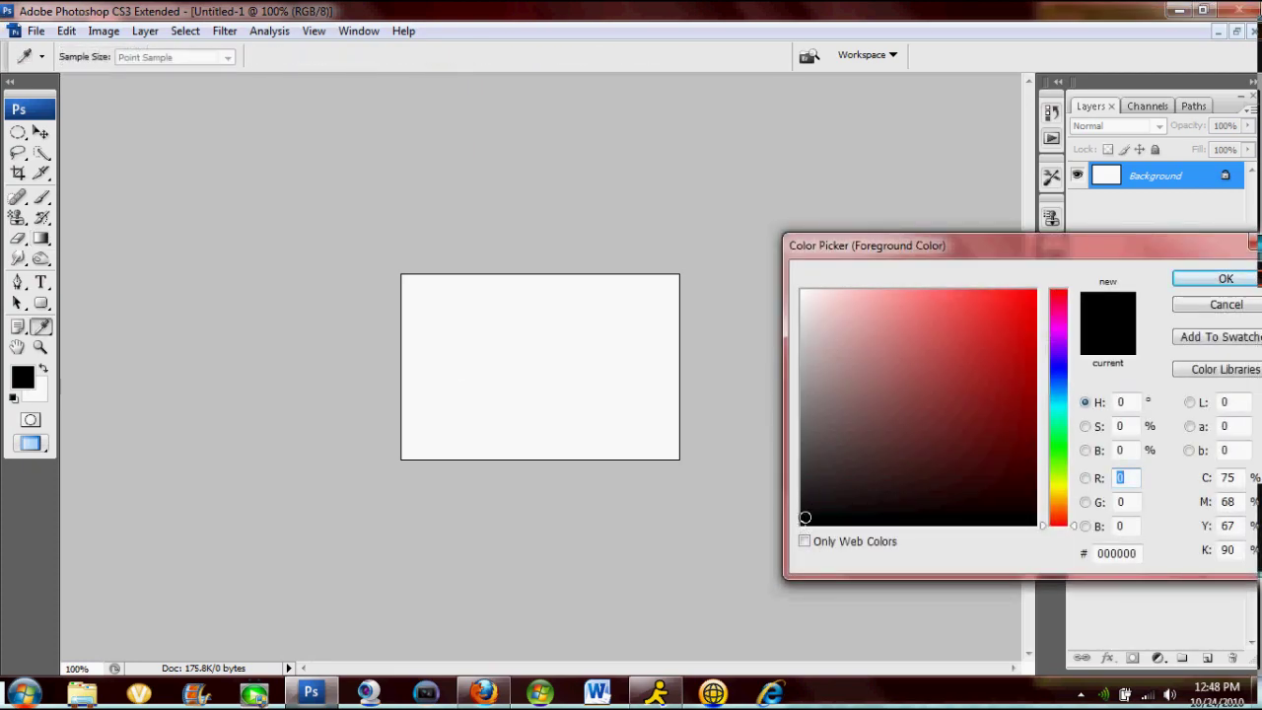
left_click(1226, 279)
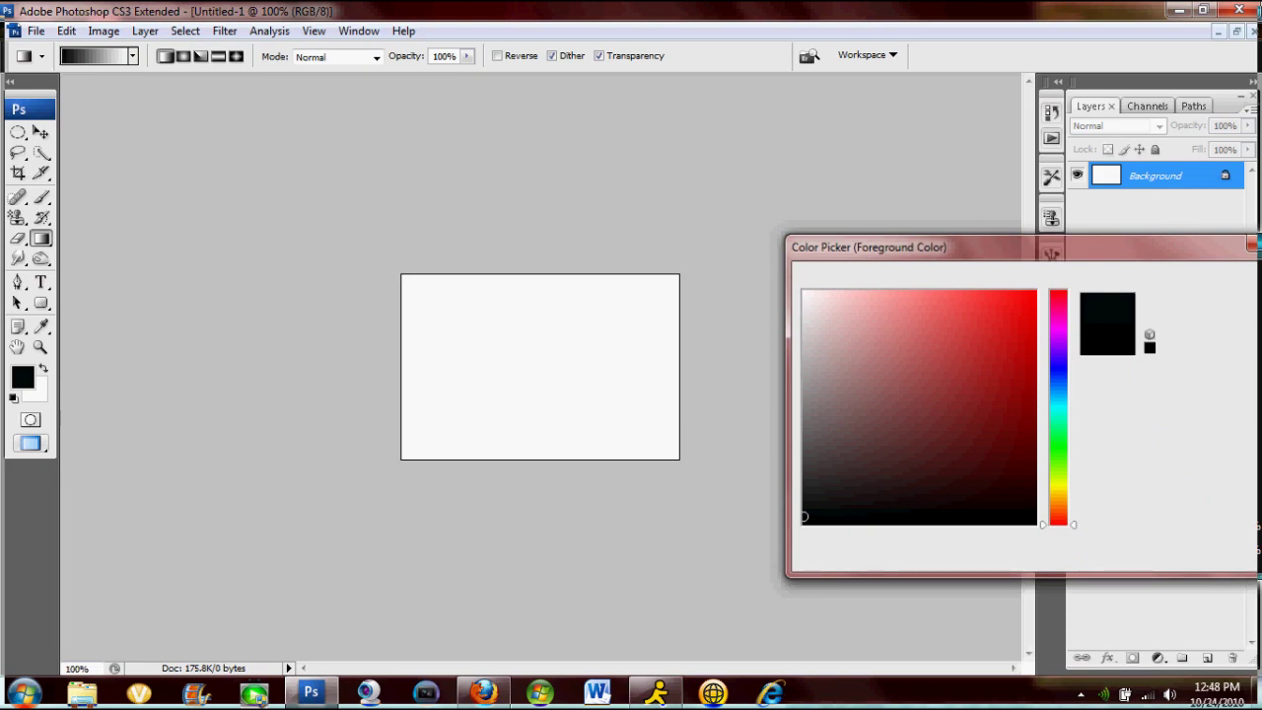
left_click(33, 389)
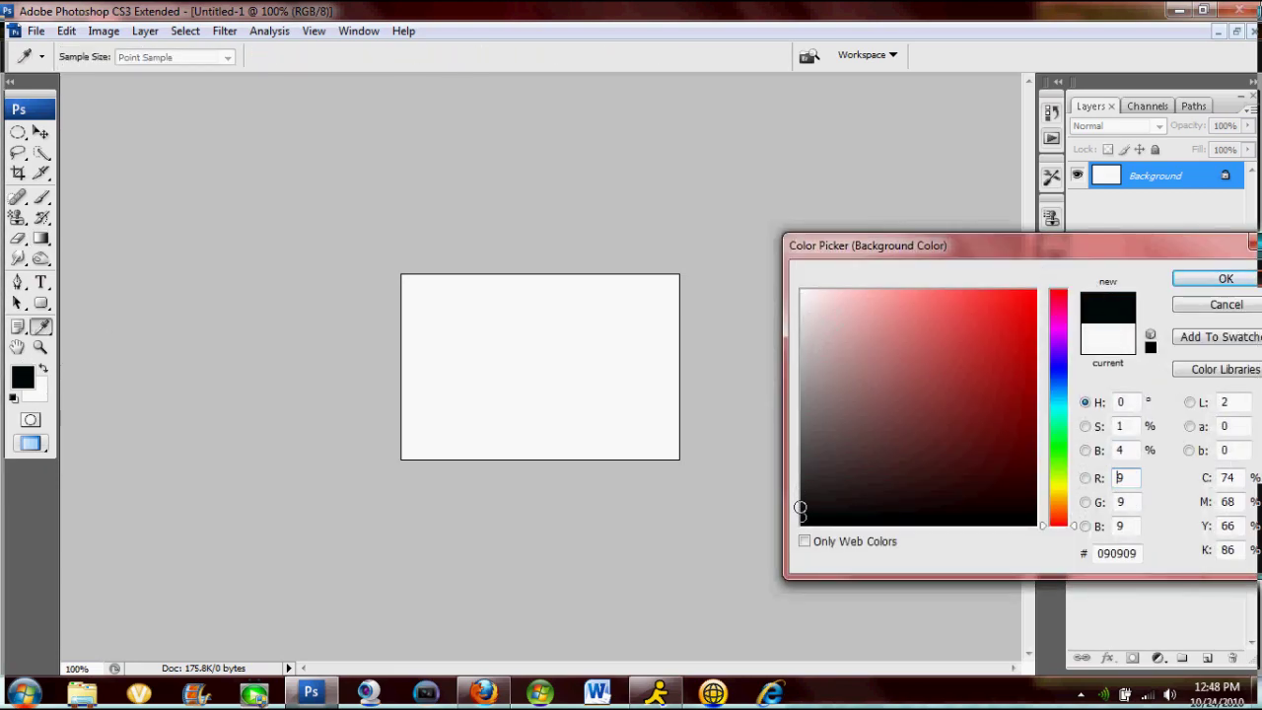
left_click(800, 507)
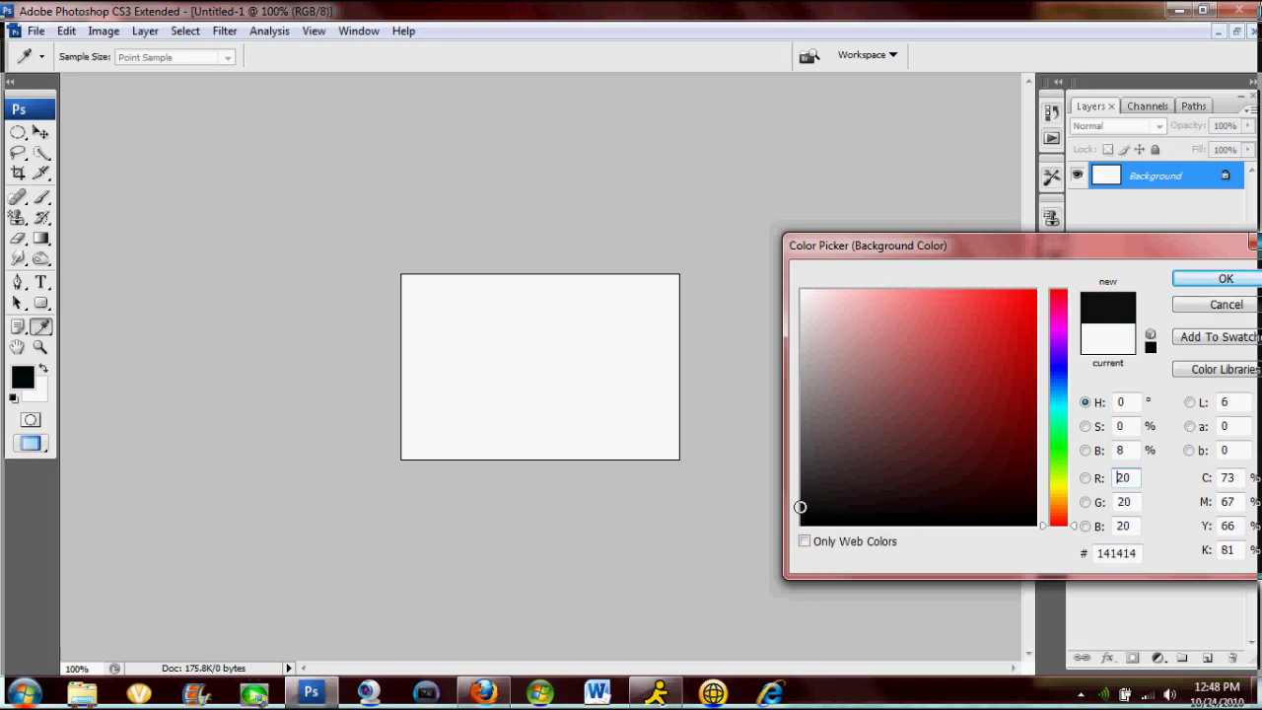
left_click(1211, 279)
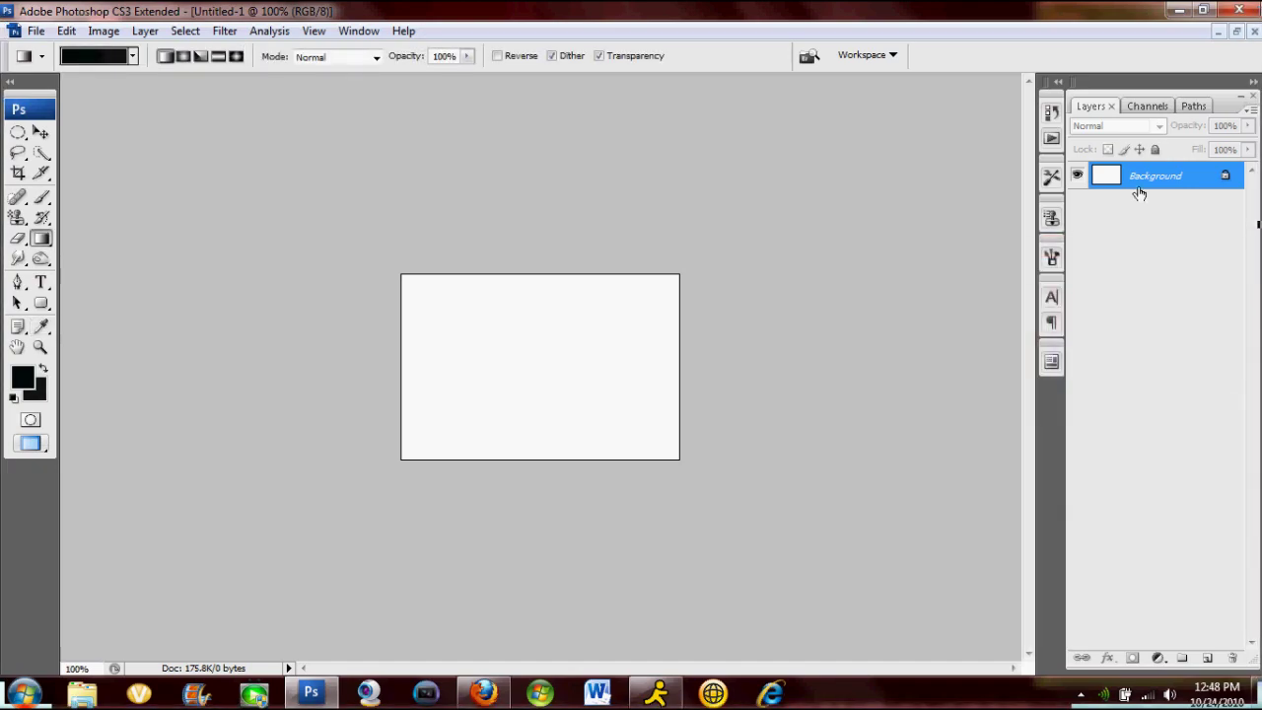
Step: Add a new layer and fill it with a radial gradient from dark grey at the canvas centre to near-black at the edges
key("ctrl+shift+n")
key("Return")
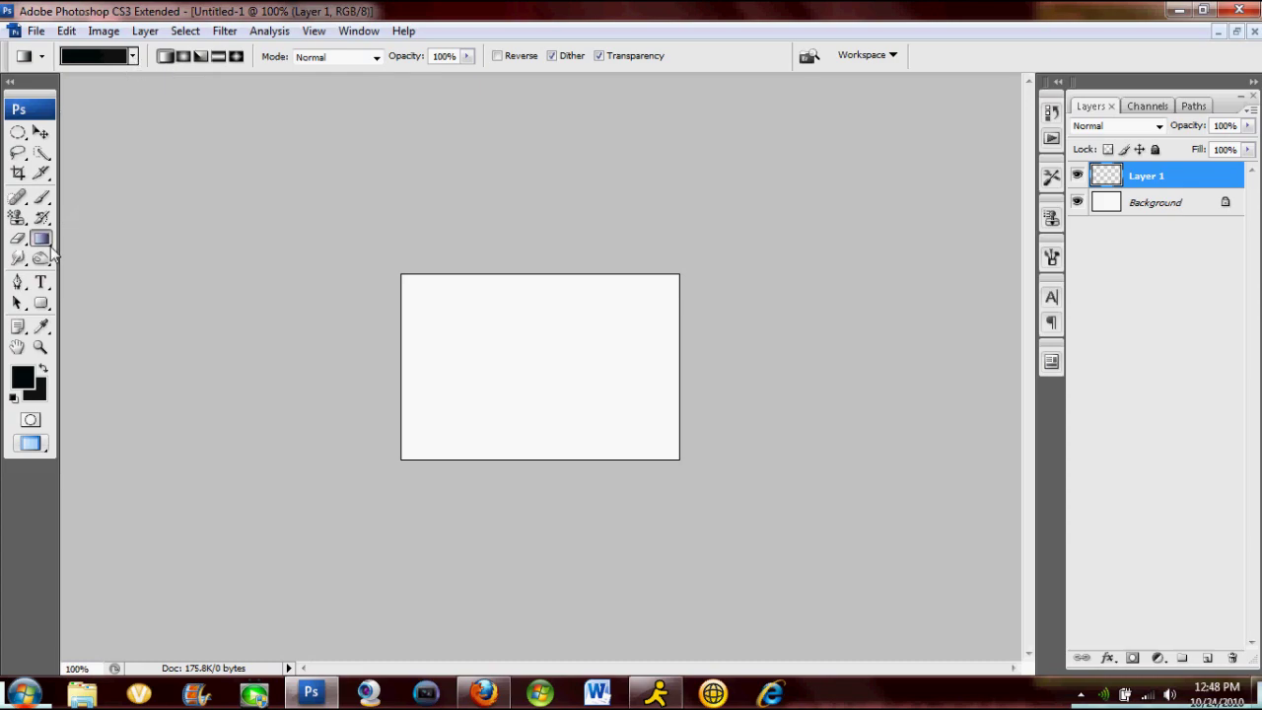
left_click(187, 56)
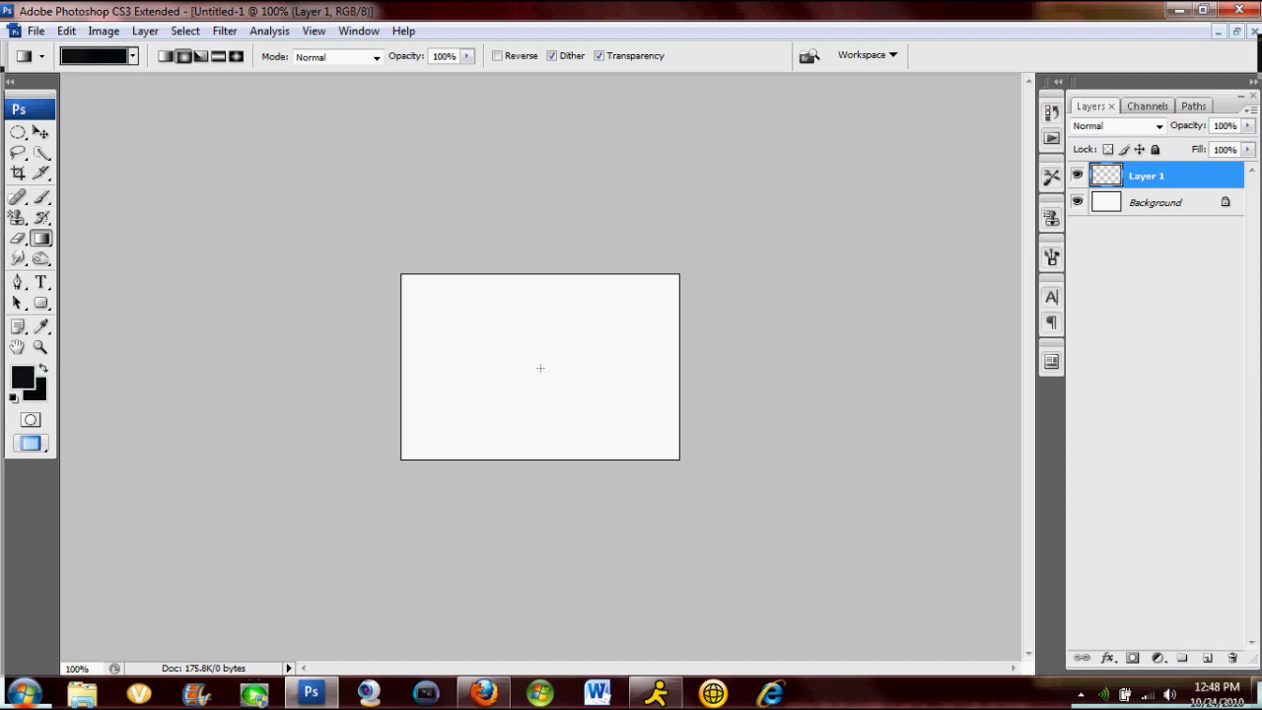
left_click_drag(541, 363, 465, 400)
left_click_drag(397, 391, 397, 390)
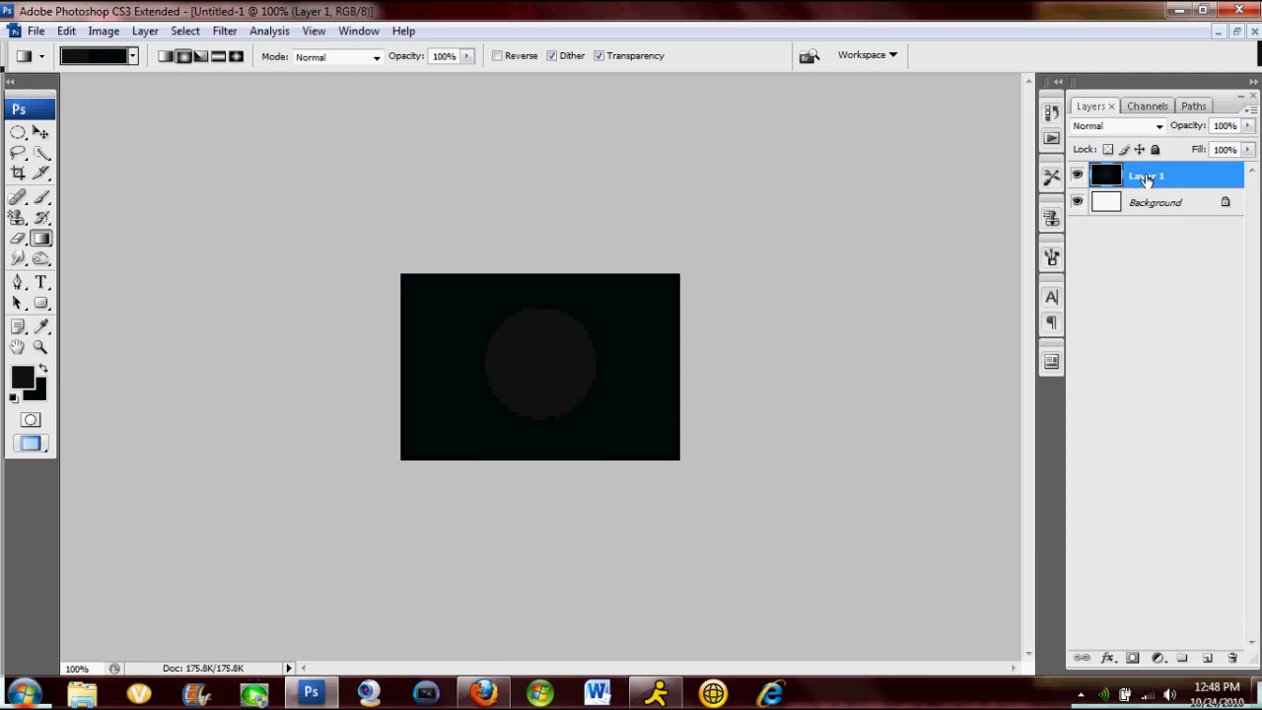
Step: Add another new layer above the black gradient and set the foreground colour to very dark green #081a07
key("ctrl+shift+n")
key("Return")
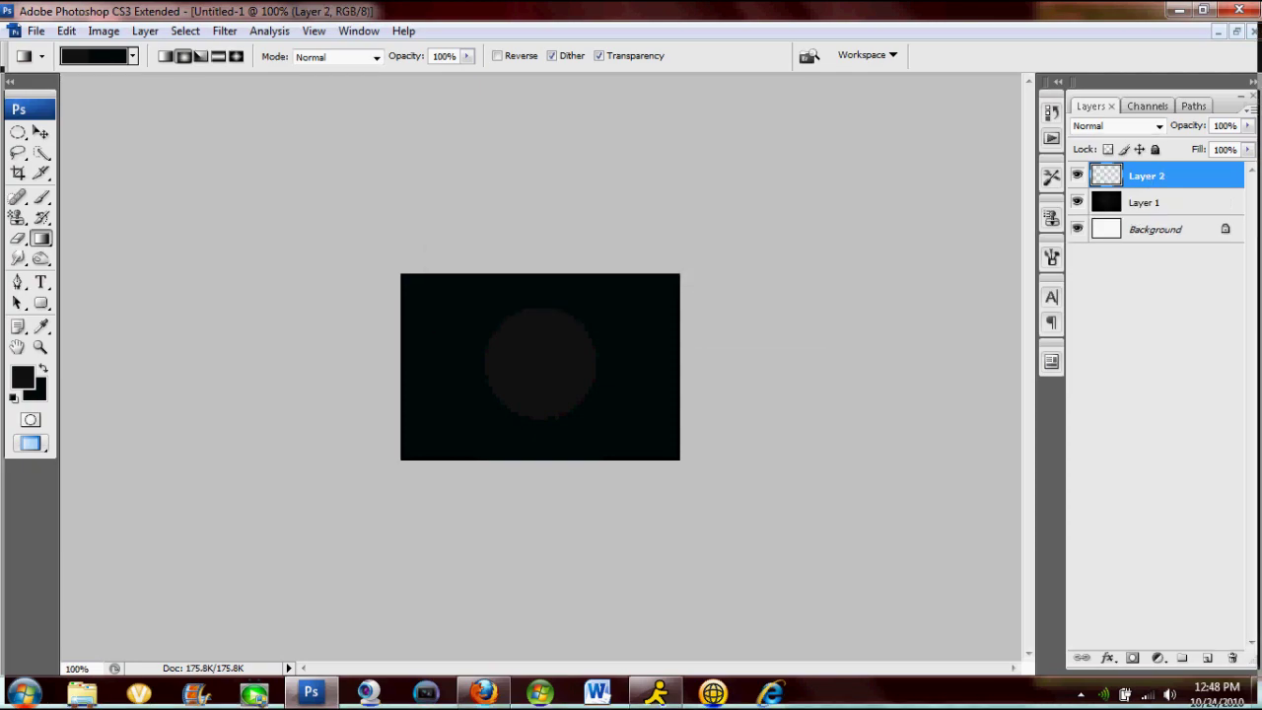
left_click(17, 135)
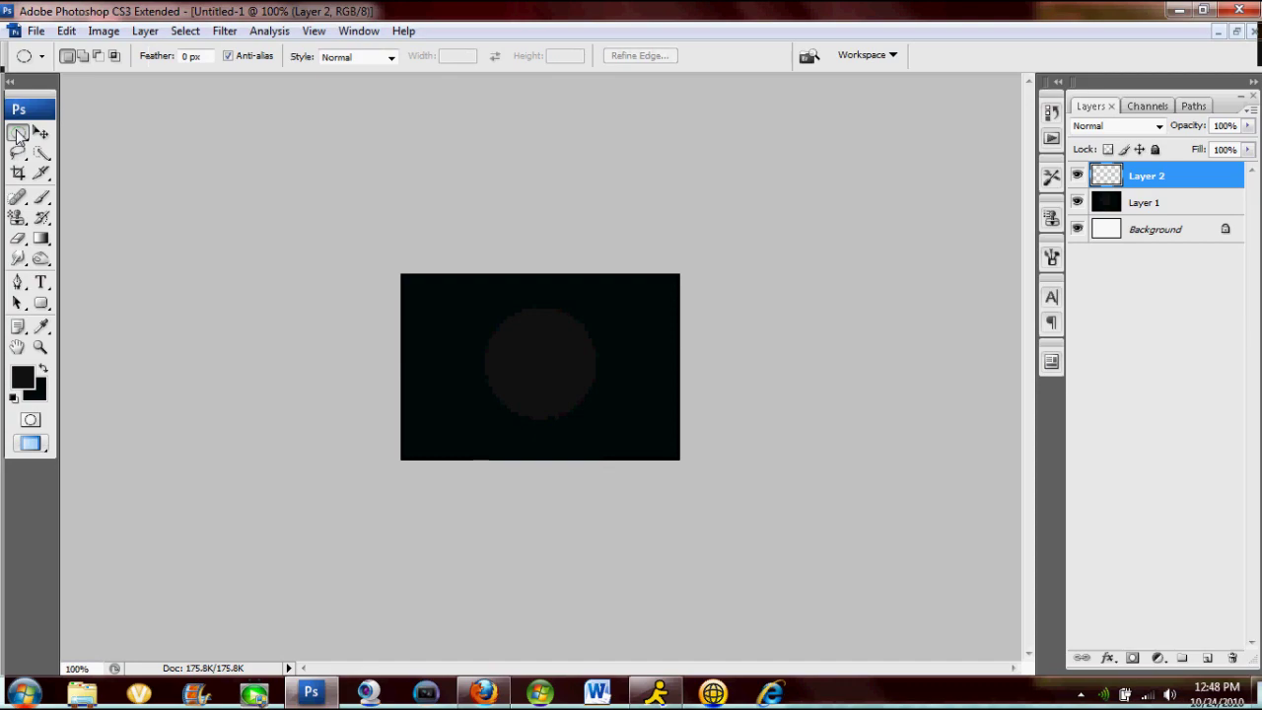
left_click(21, 379)
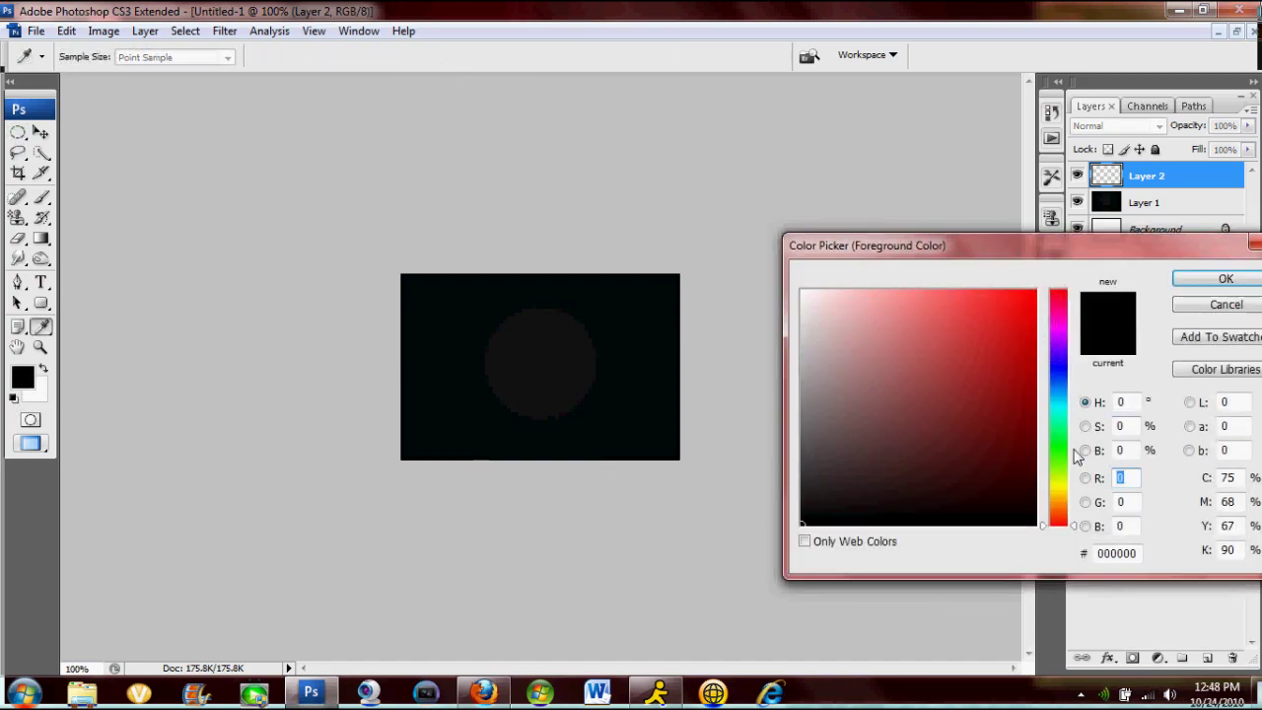
left_click(1062, 451)
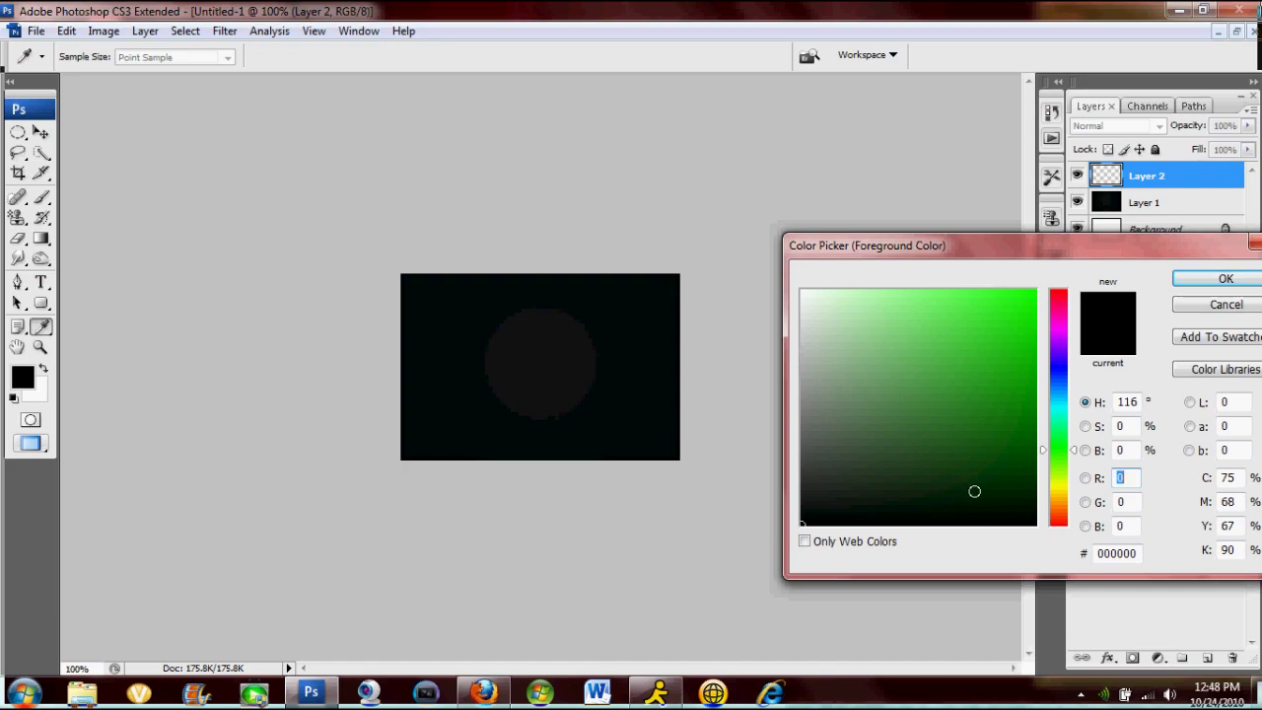
left_click(975, 501)
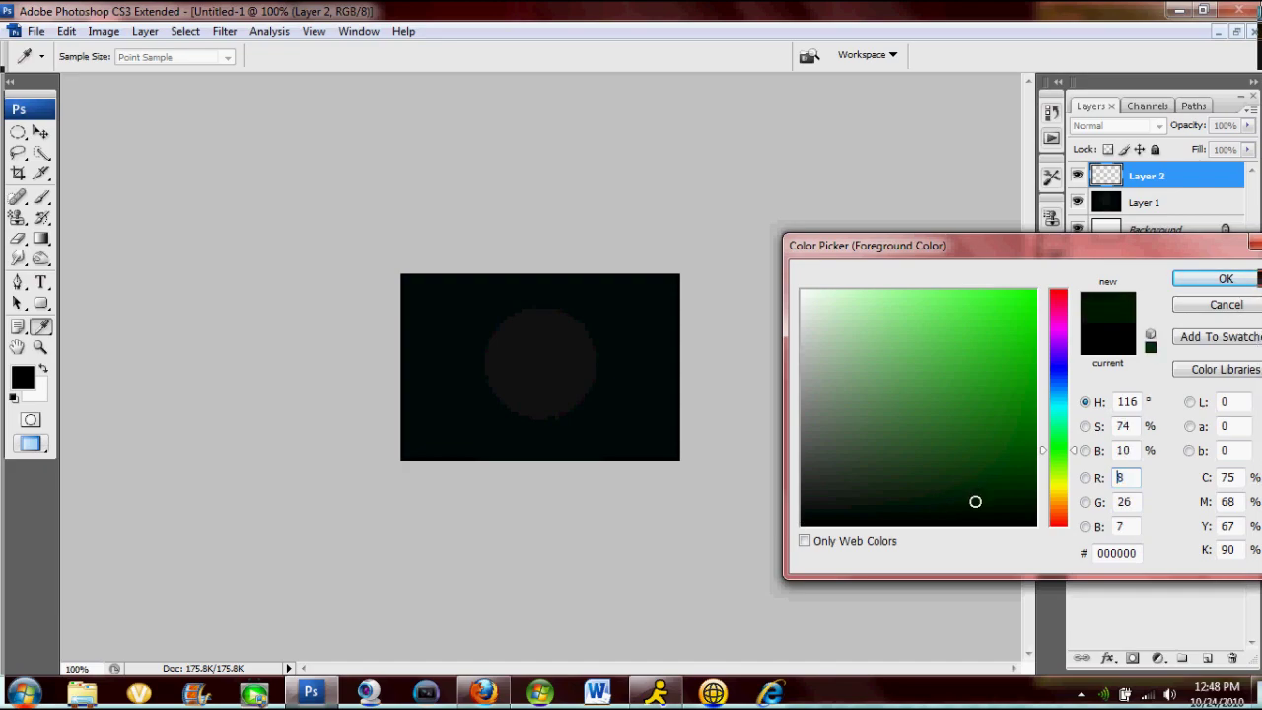
left_click(1226, 279)
key("m")
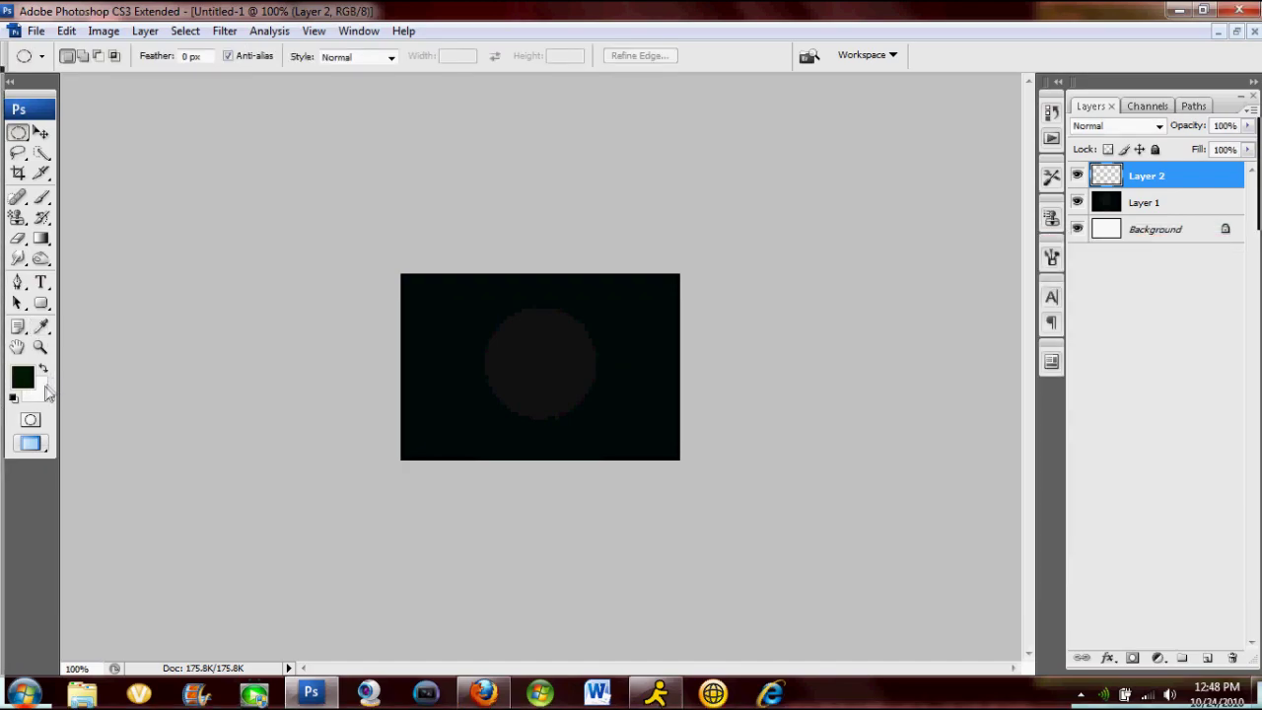
Step: Set the background colour to a slightly lighter dark green than the foreground colour
left_click(31, 392)
left_click(975, 501)
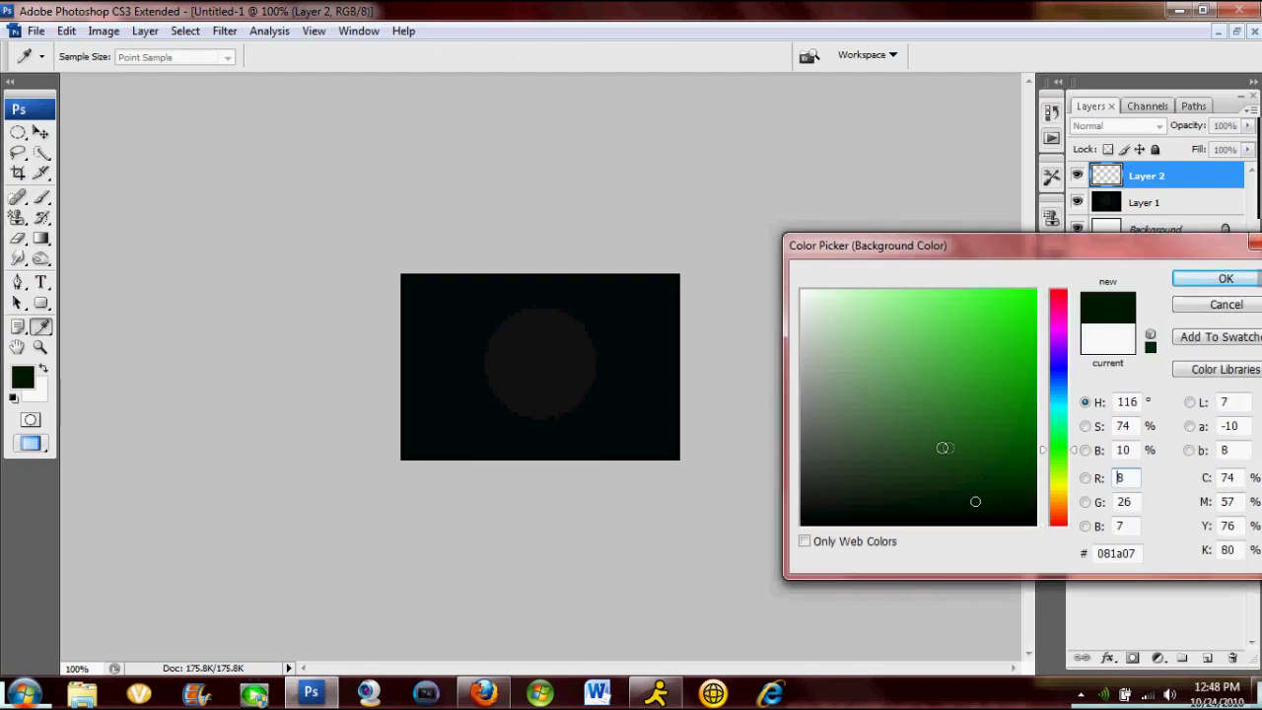
left_click(938, 449)
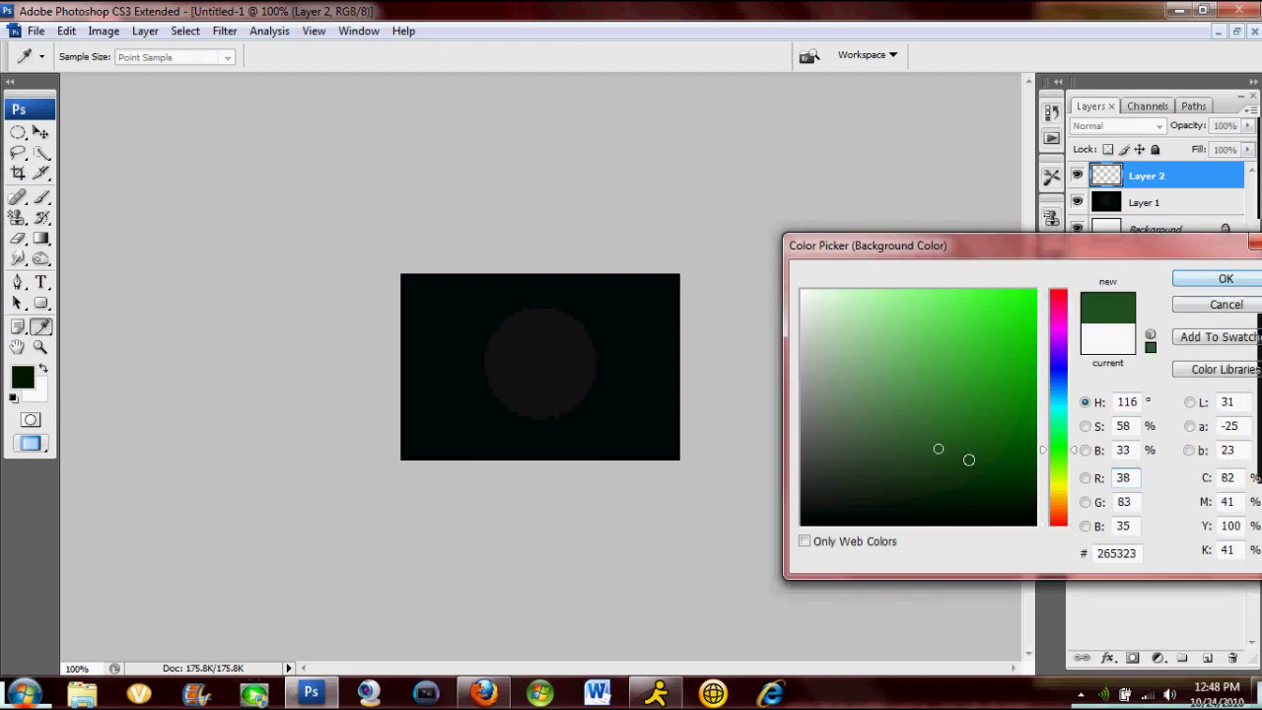
left_click(955, 485)
left_click(1225, 279)
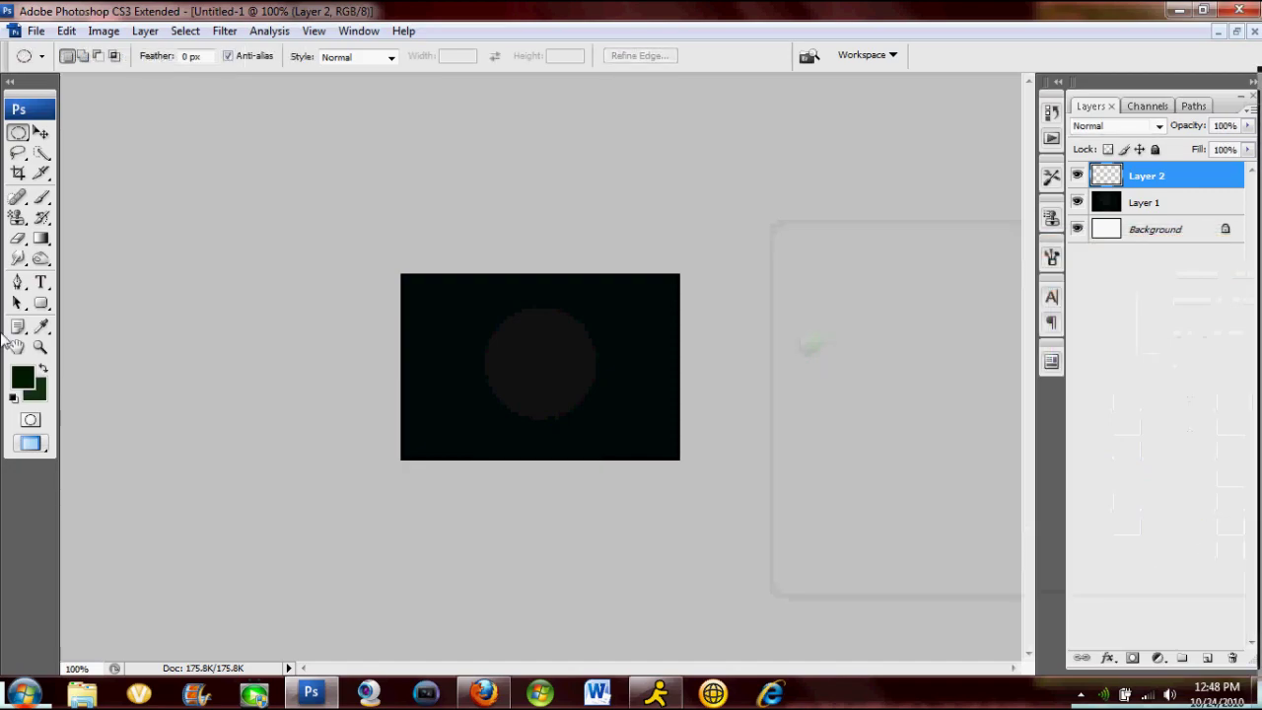
Step: Fill the new layer with a radial gradient from the lighter green at the canvas centre to the darker green near the corners
mouse_move(37, 246)
left_mouse_down()
mouse_move(138, 252)
mouse_move(123, 239)
left_mouse_up()
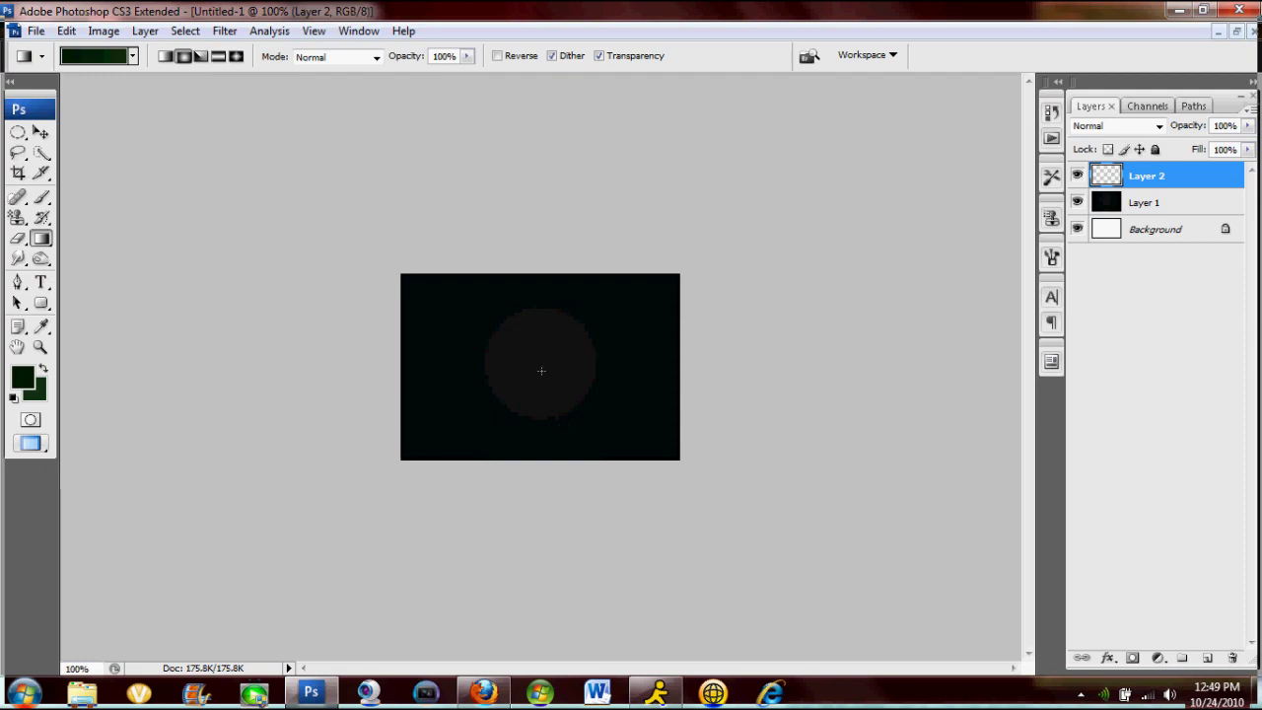
left_click_drag(541, 371, 449, 436)
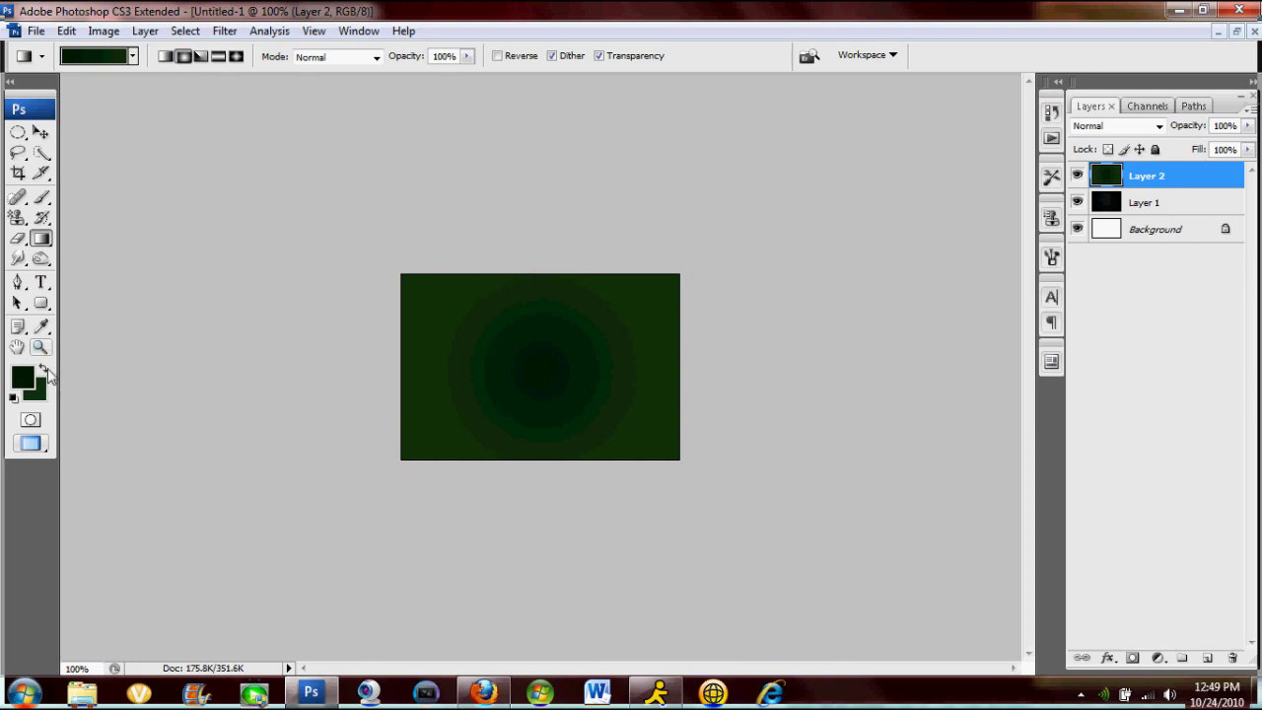
key("ctrl+z")
key("x")
left_click_drag(546, 375, 415, 455)
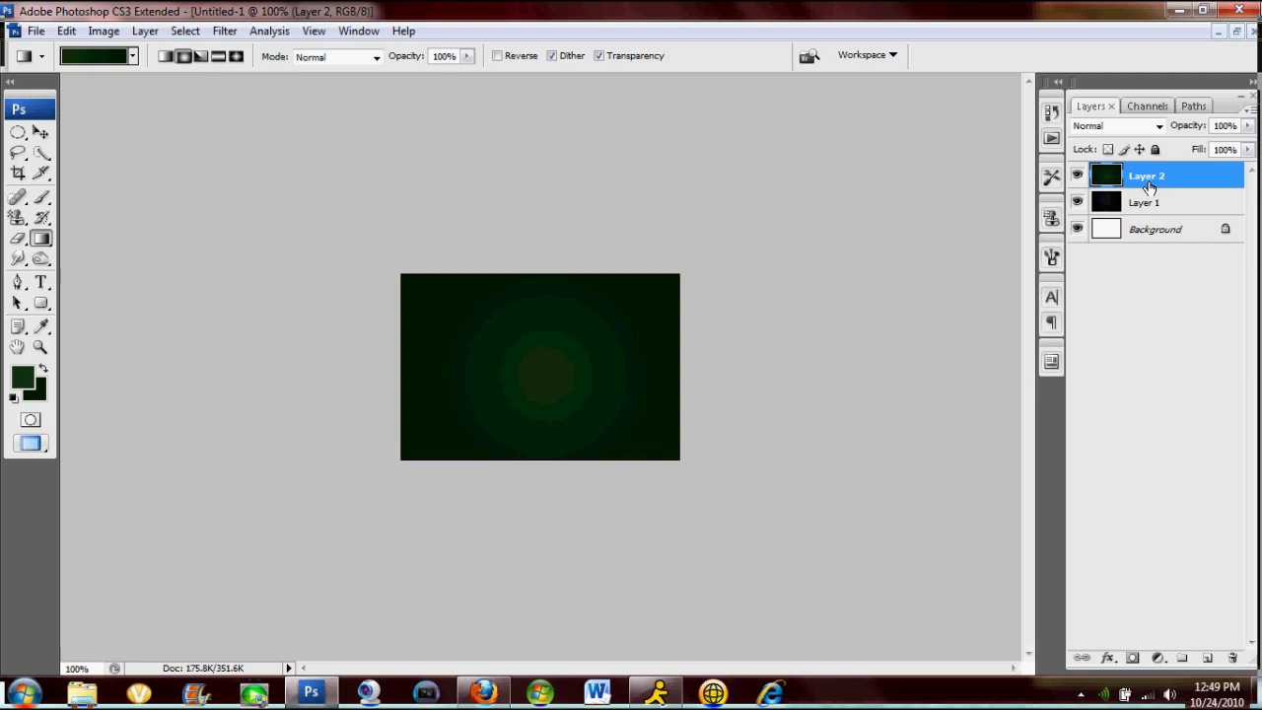
Step: Move the green gradient layer below the black gradient layer in the stacking order
double_click(1144, 203)
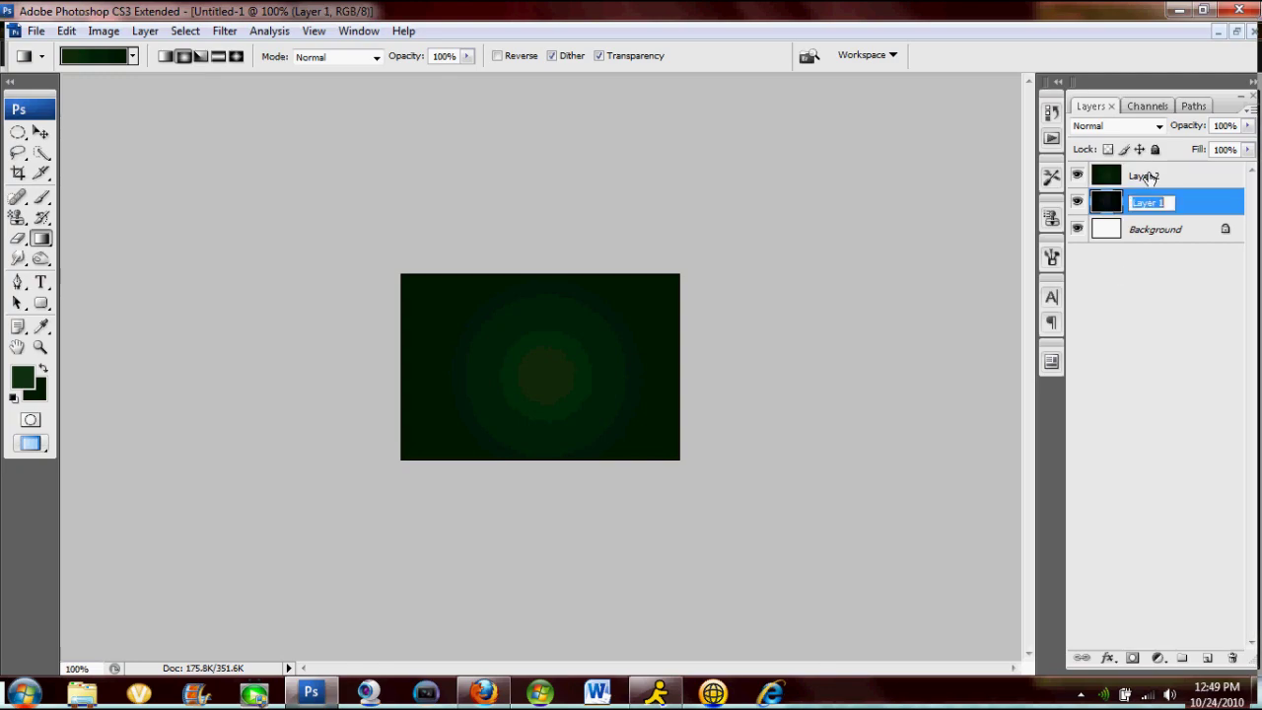
key("Return")
double_click(1144, 178)
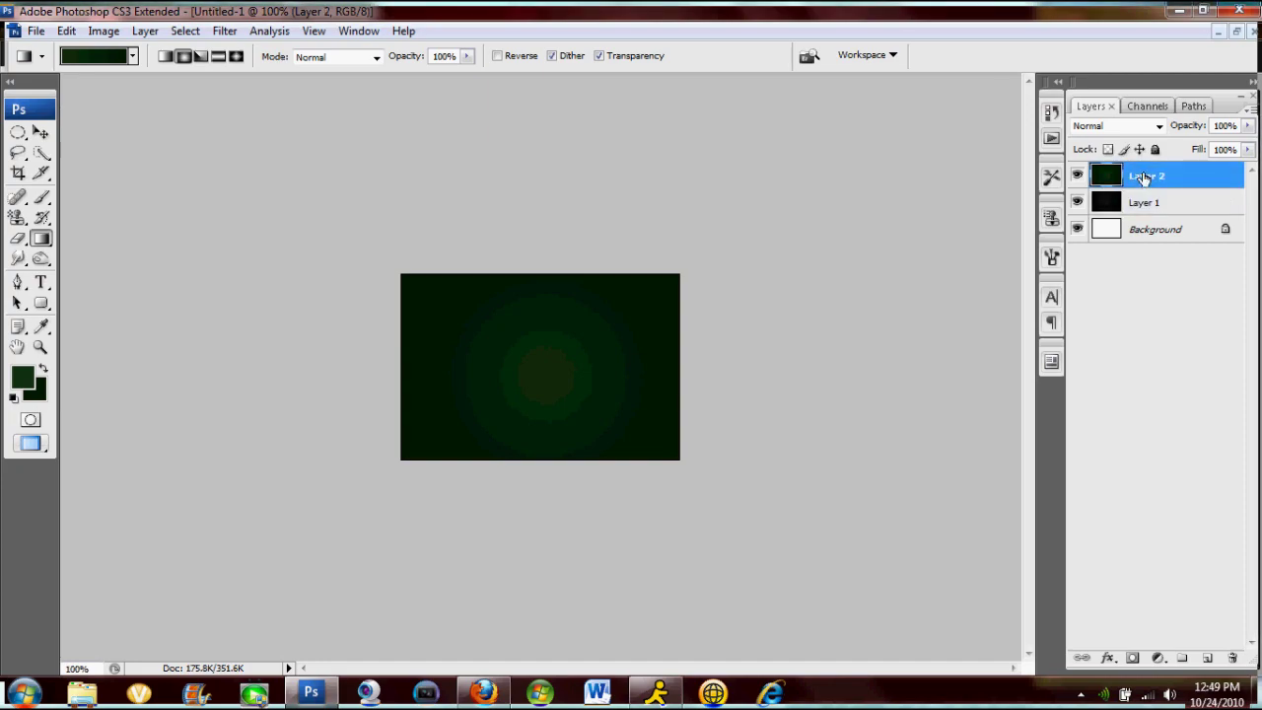
left_click_drag(1144, 180, 1144, 204)
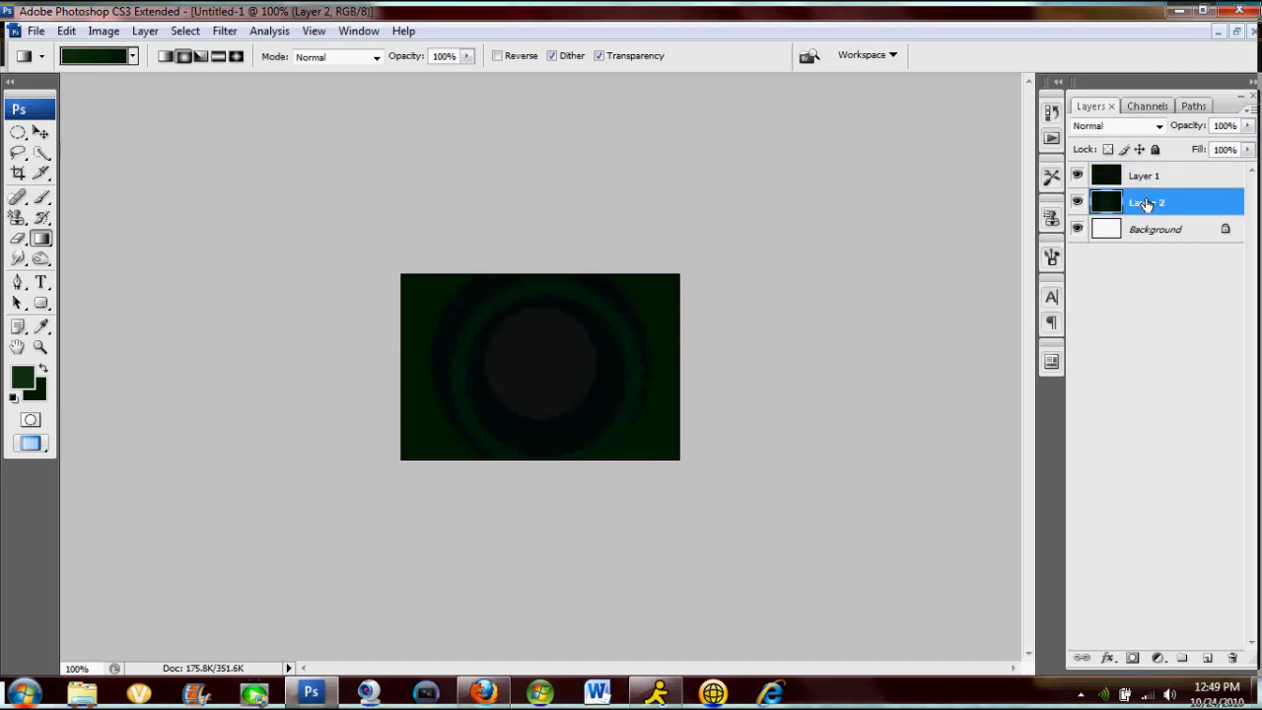
left_click(1140, 178)
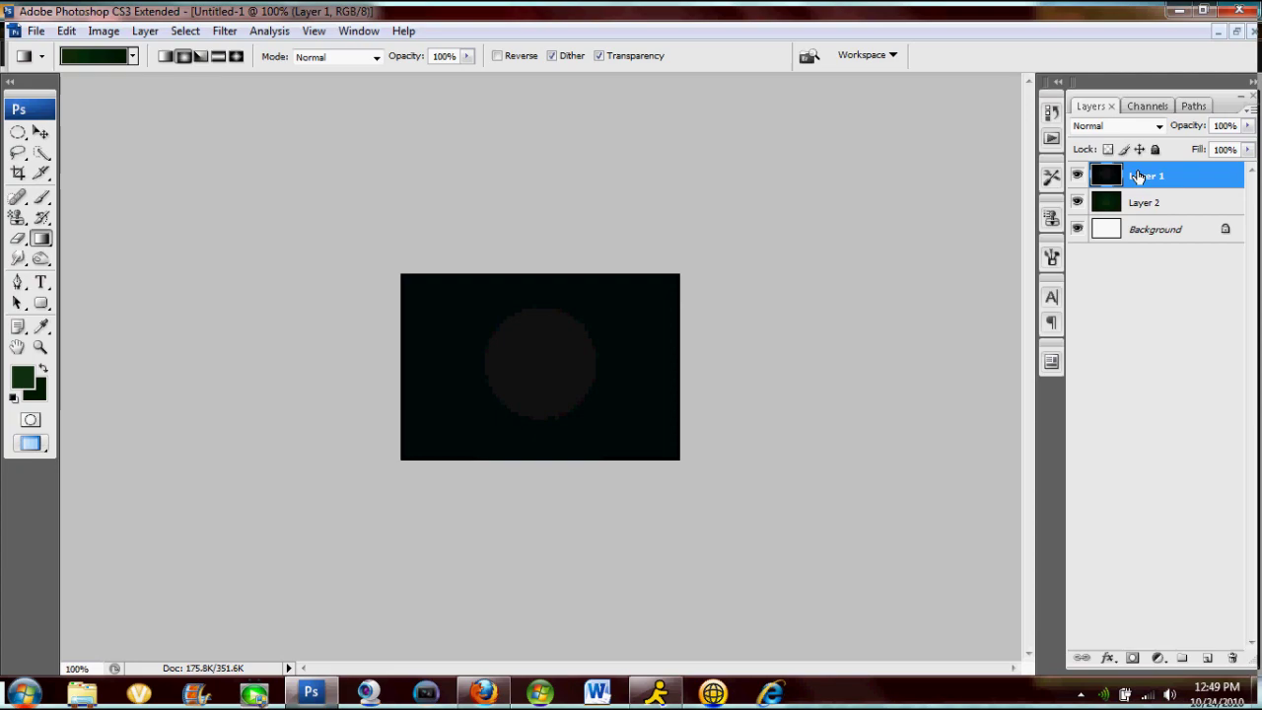
Step: On a new layer between the two gradients, fill a large elliptical selection covering all but the canvas's lower-left edge with dark green
left_click(1157, 201)
key("ctrl+shift+n")
key("Return")
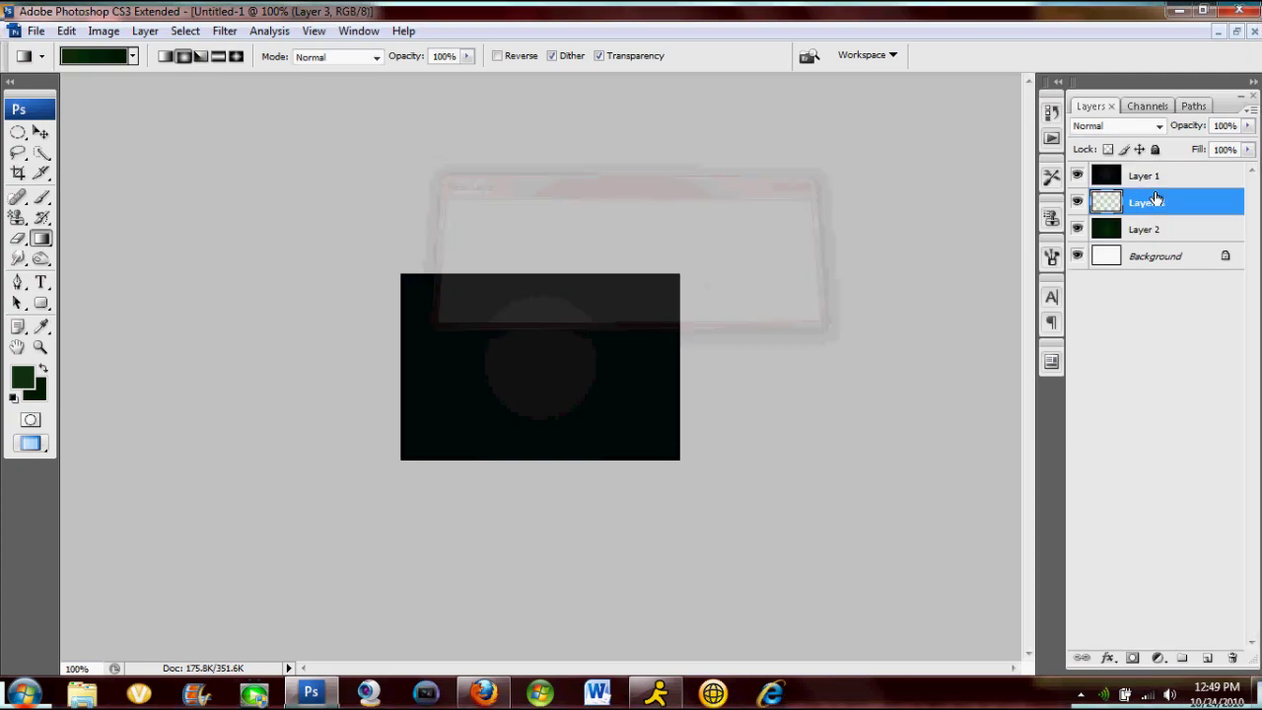
left_click(18, 132)
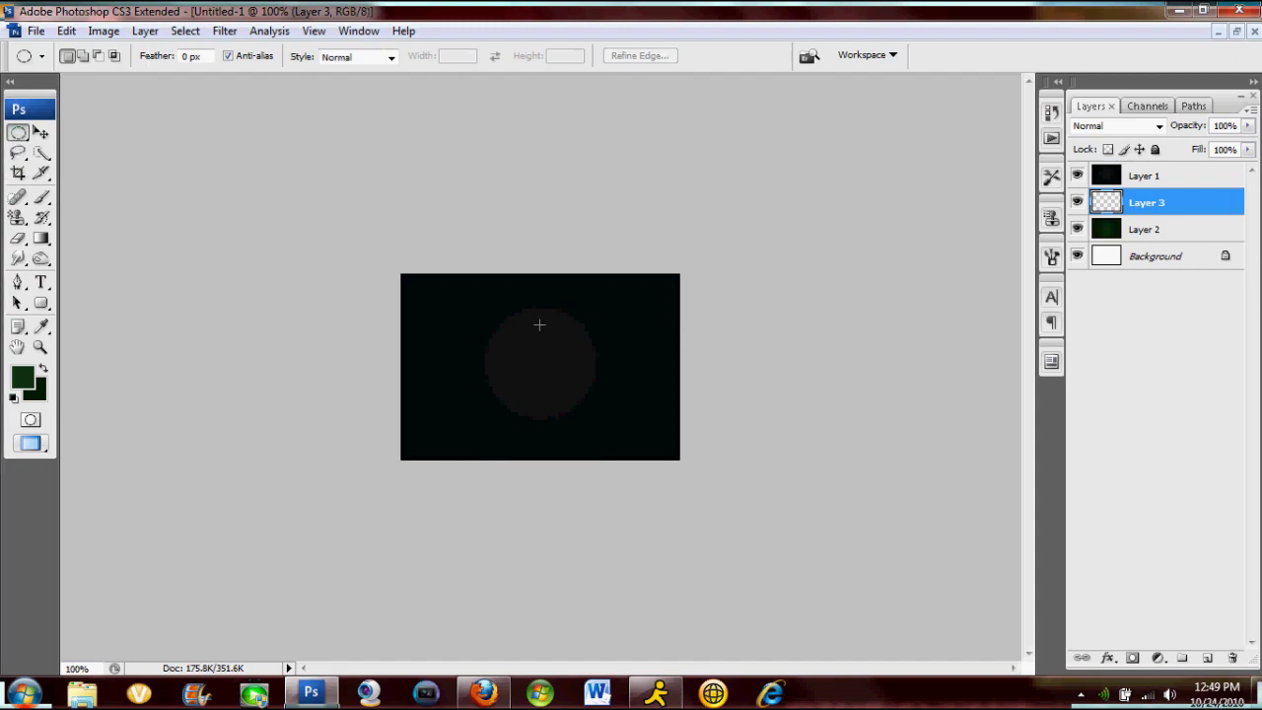
left_click_drag(668, 394, 411, 204)
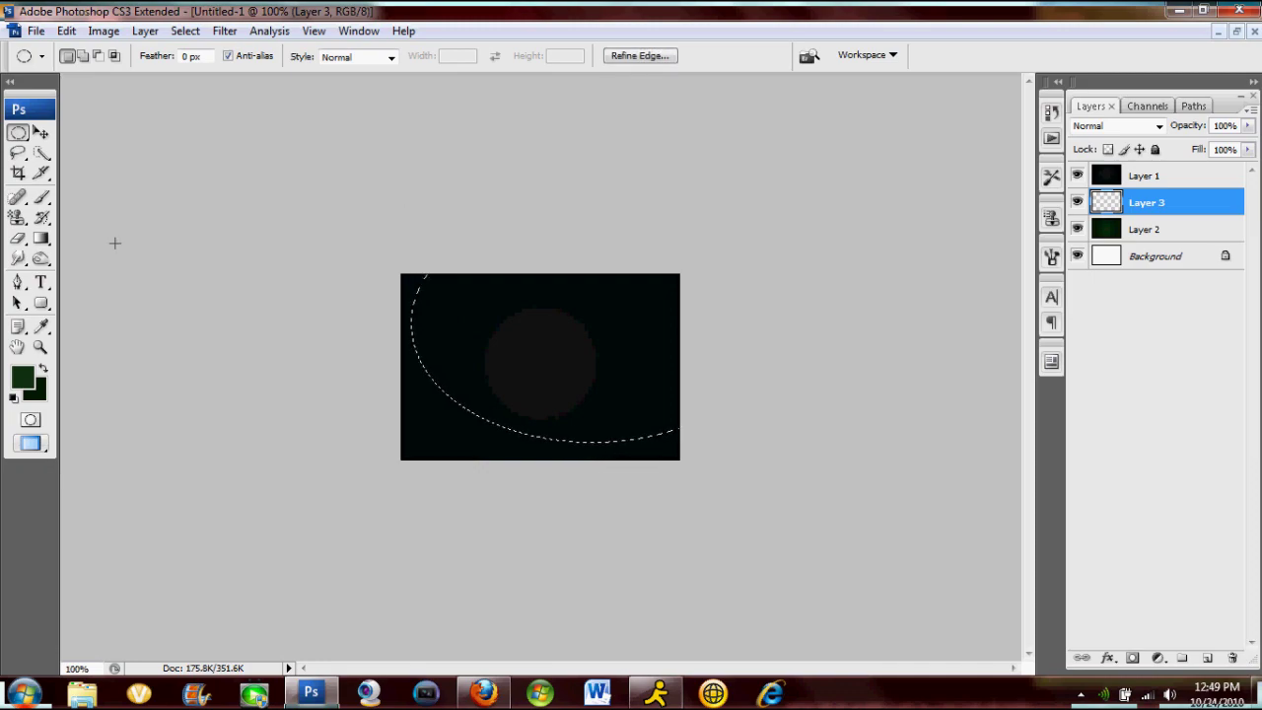
left_click(39, 239)
left_click(77, 256)
left_click(534, 277)
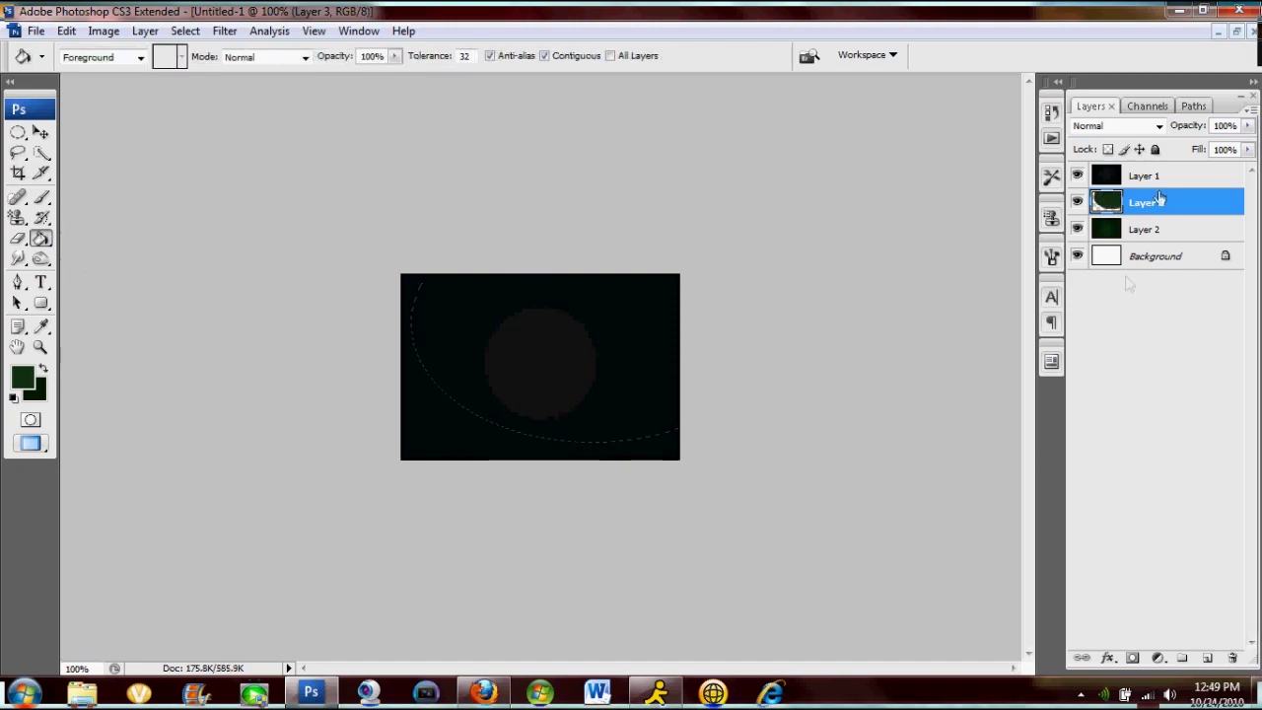
Step: Clip the black gradient layer to the filled ellipse layer beneath it with a clipping mask
left_click(1156, 179)
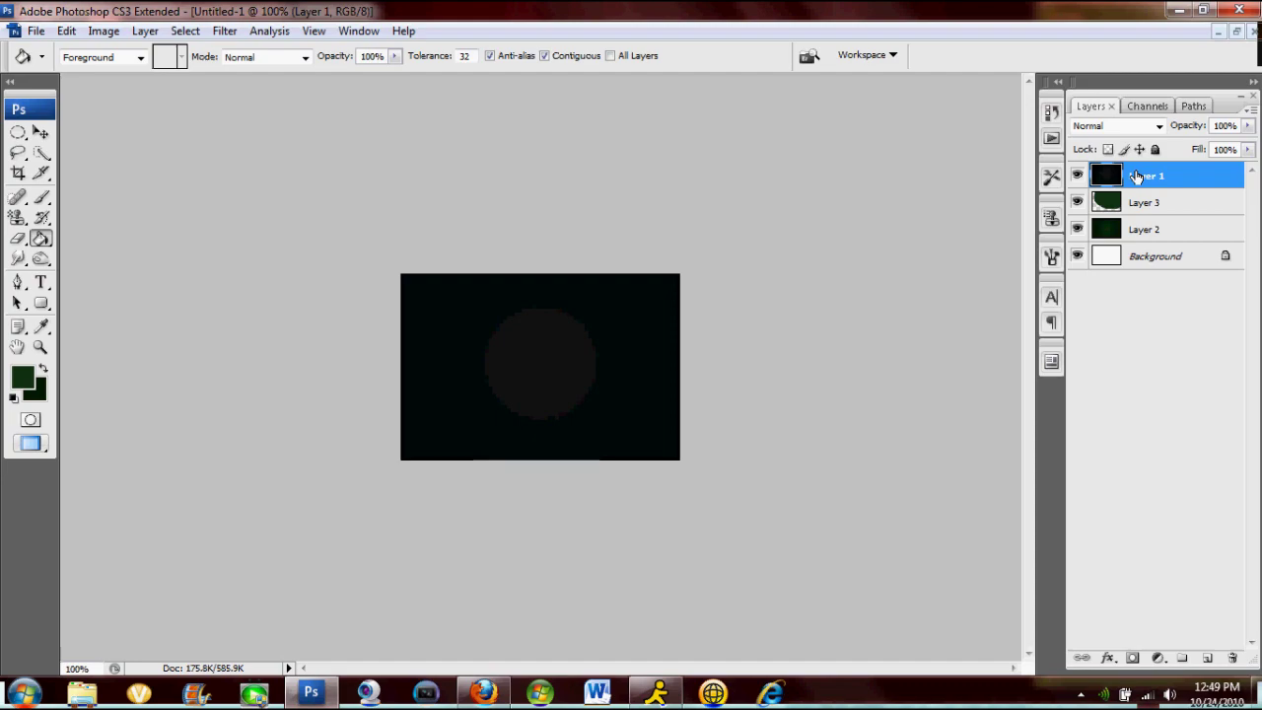
key("ctrl+alt+g")
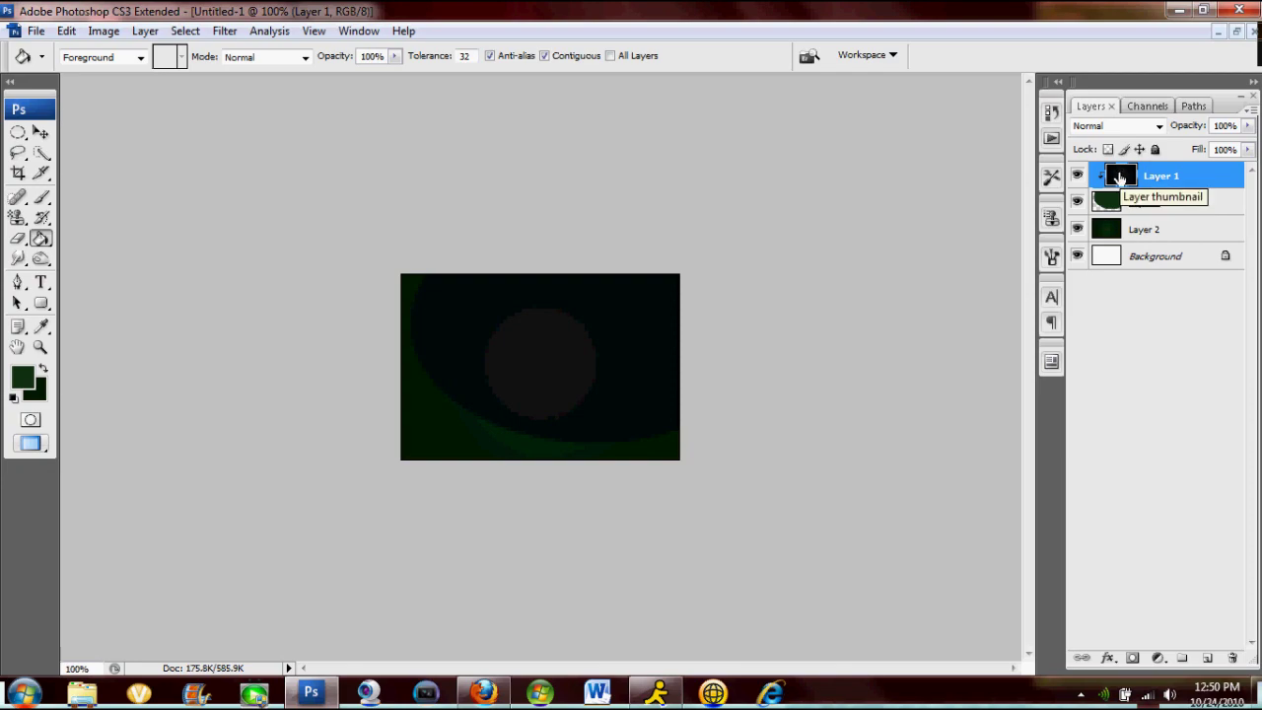
Step: On a new layer above the black gradient layer, paint the line pattern over the whole canvas in black with the Pattern Stamp tool
left_click(1159, 201)
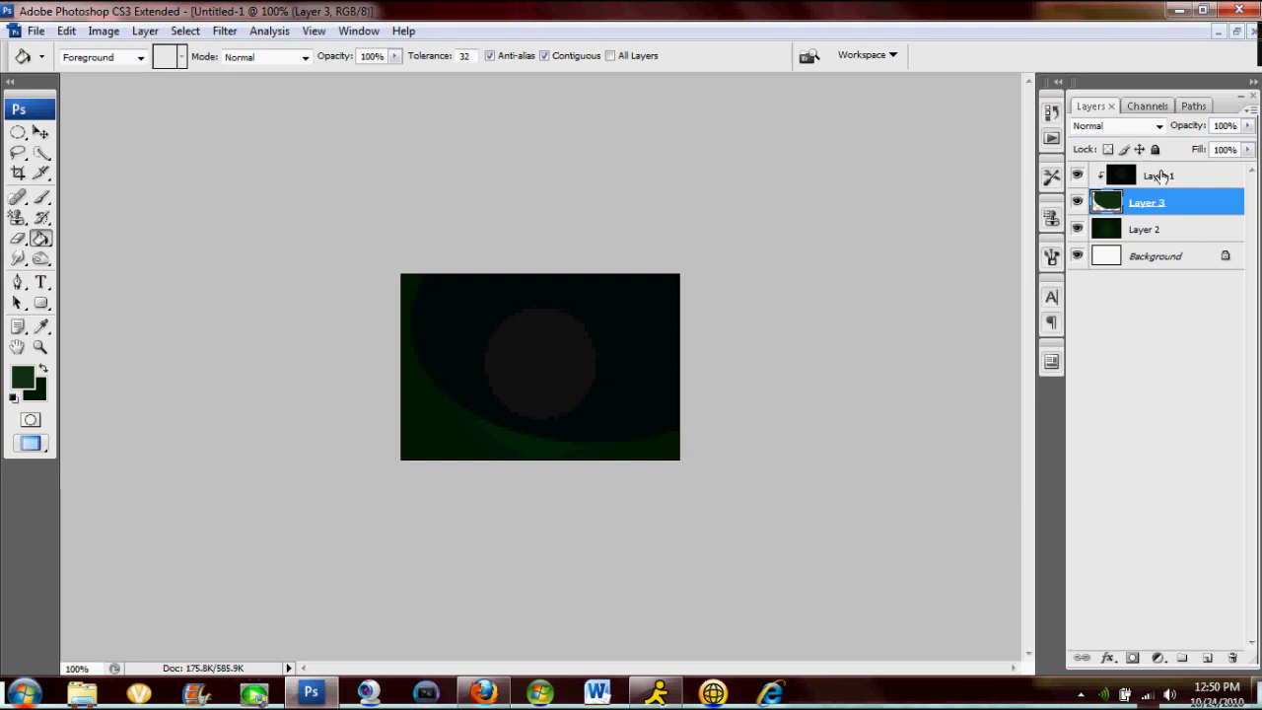
left_click(1162, 178)
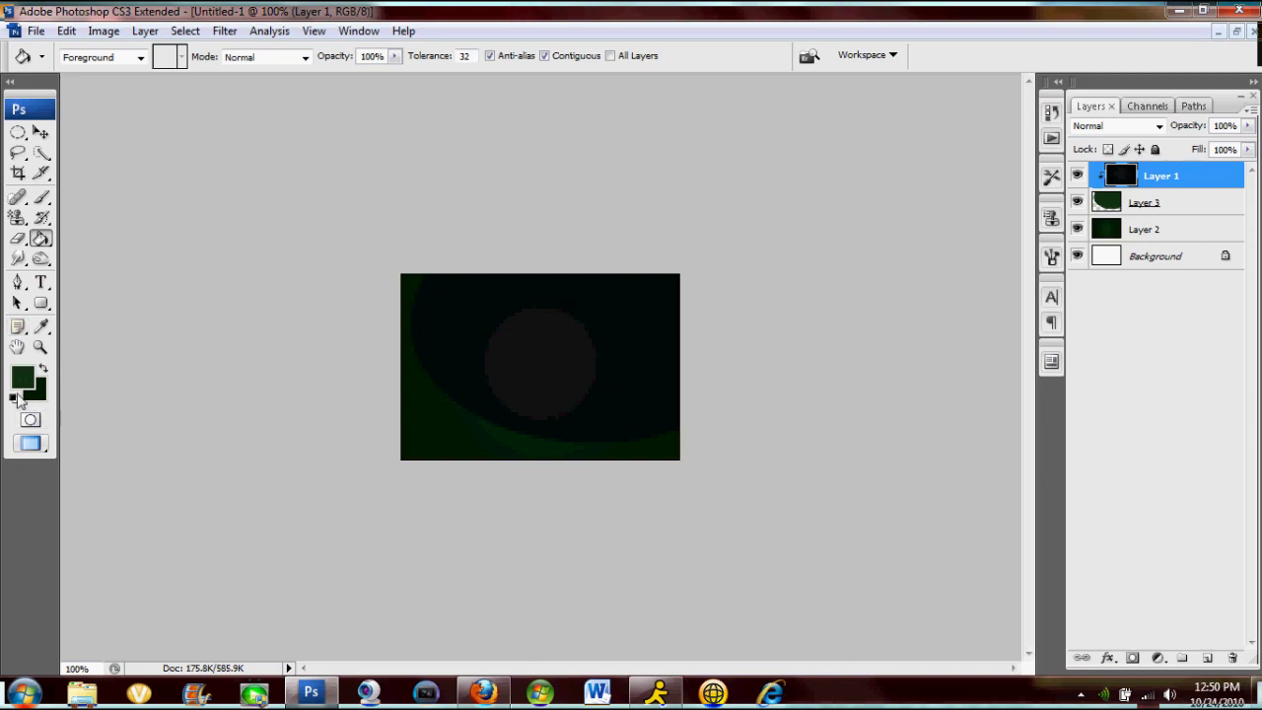
left_click(14, 398)
key("ctrl+shift+n")
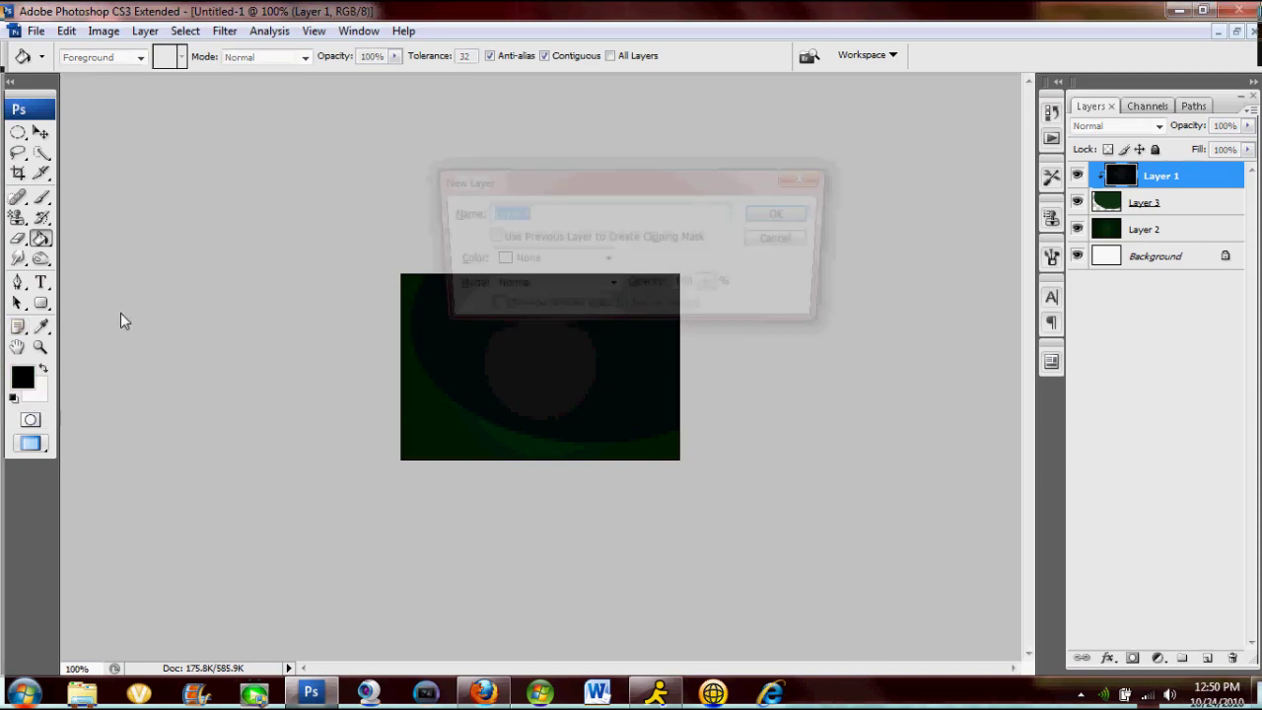
key("Return")
left_click(17, 218)
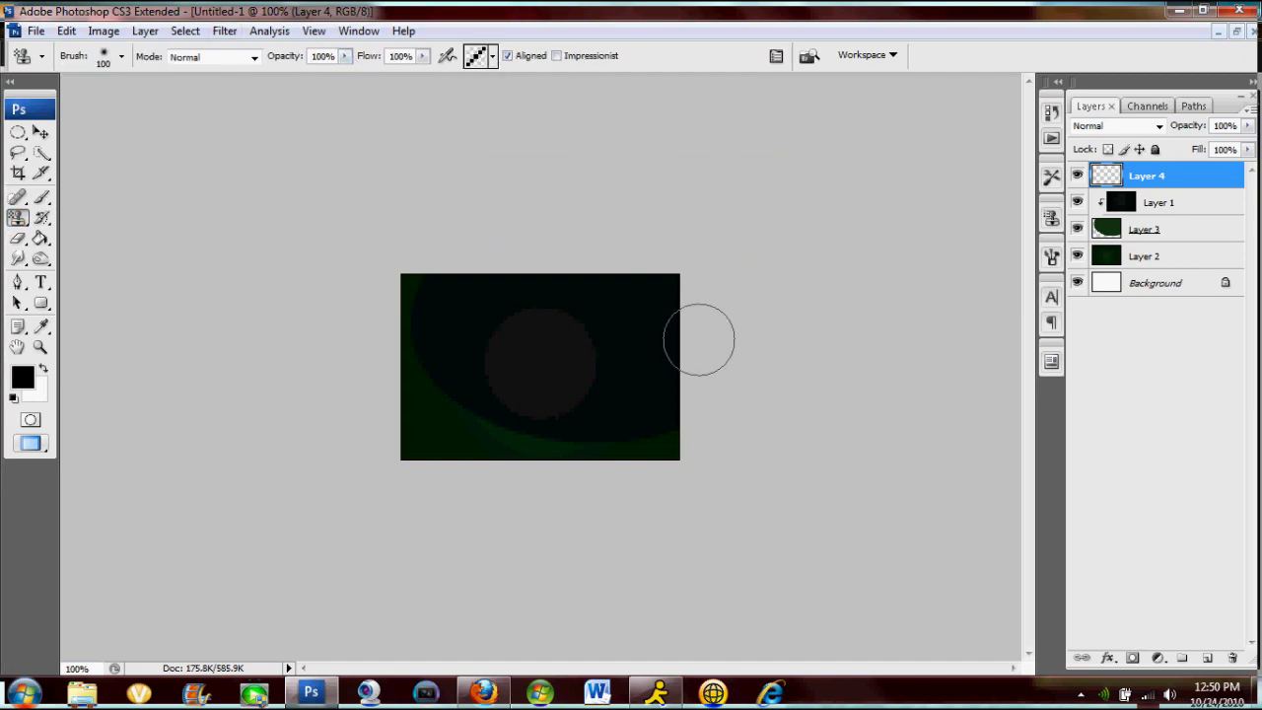
left_click_drag(523, 385, 562, 340)
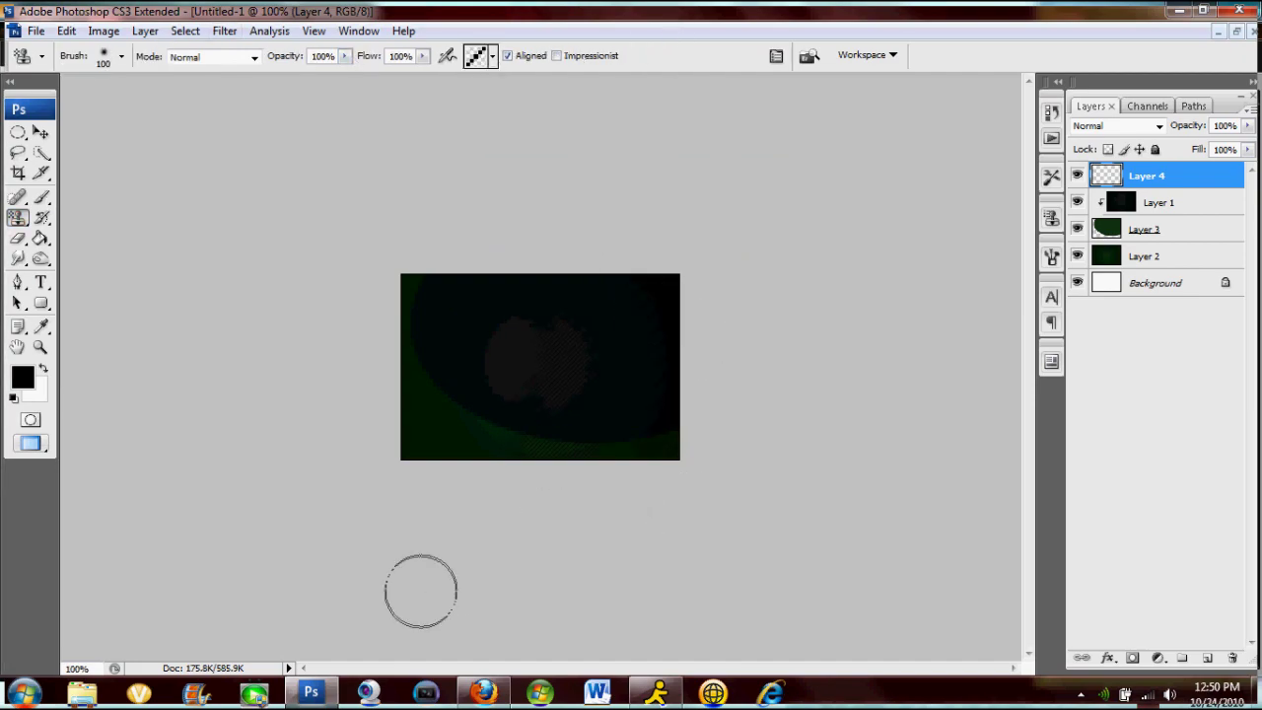
key("ctrl+z")
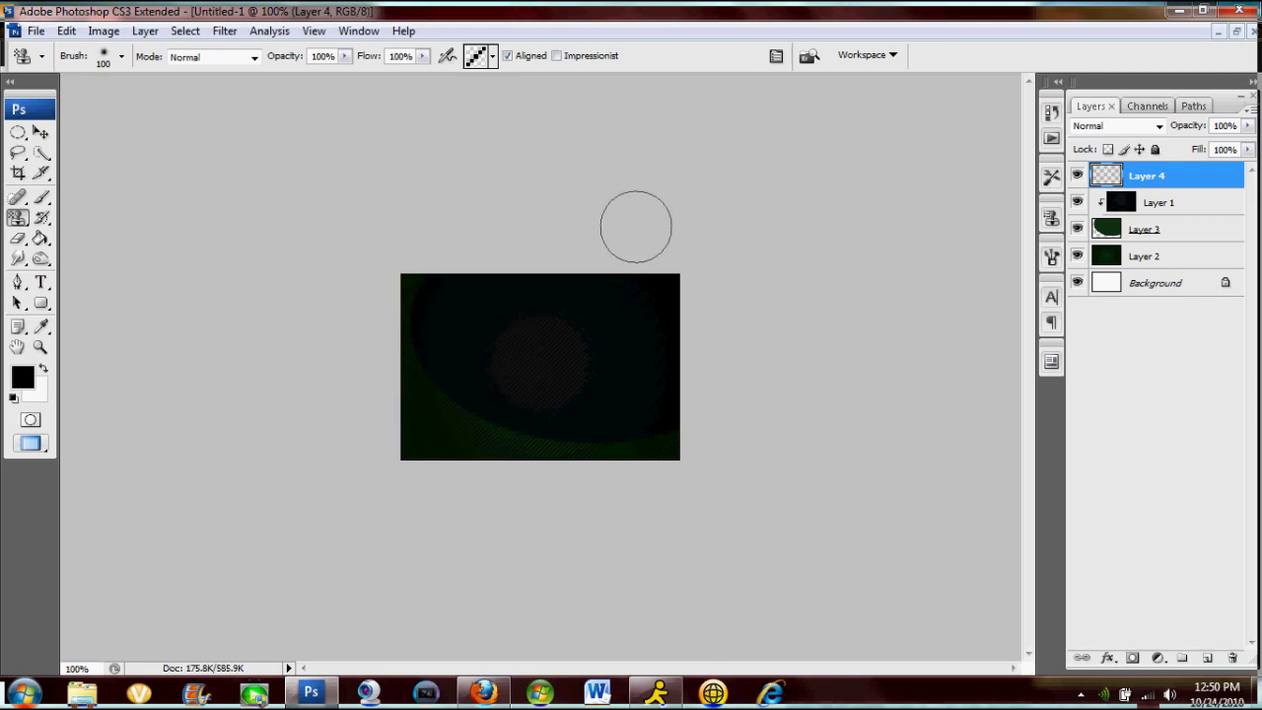
Step: Clip the pattern layer to the ellipse shape with a clipping mask and set its opacity to 30%
key("ctrl+alt+g")
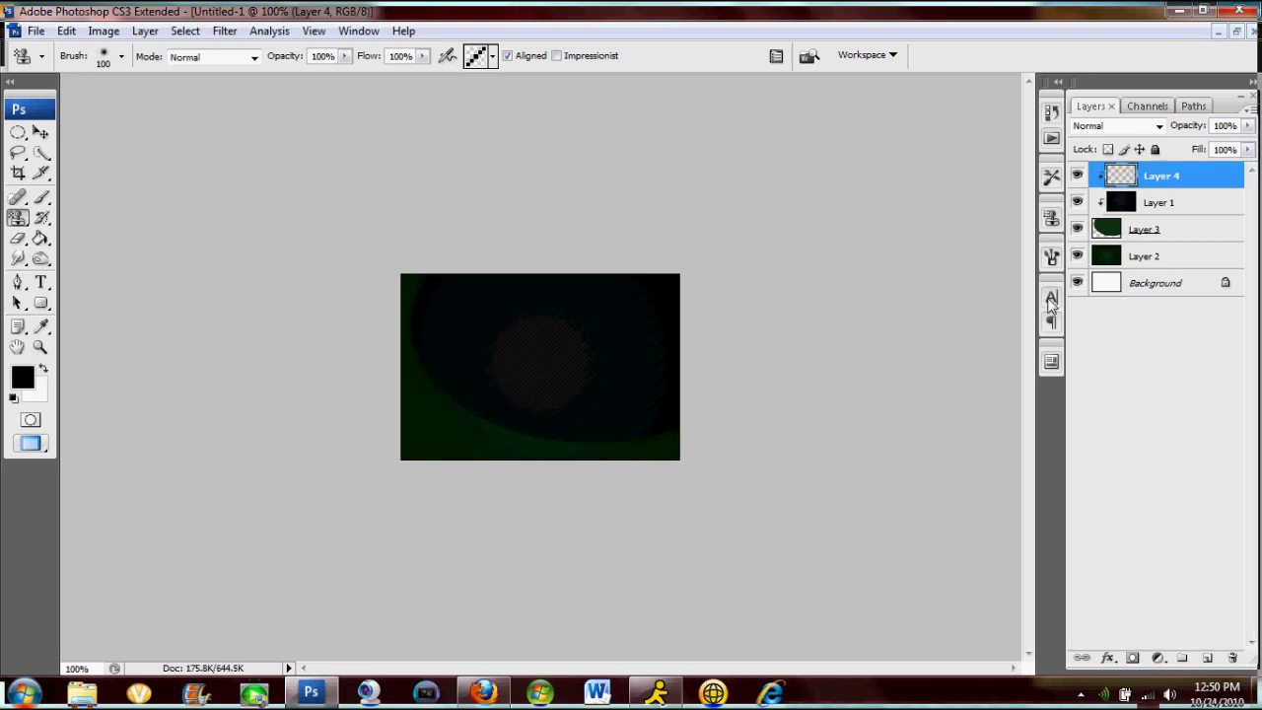
left_click(1225, 126)
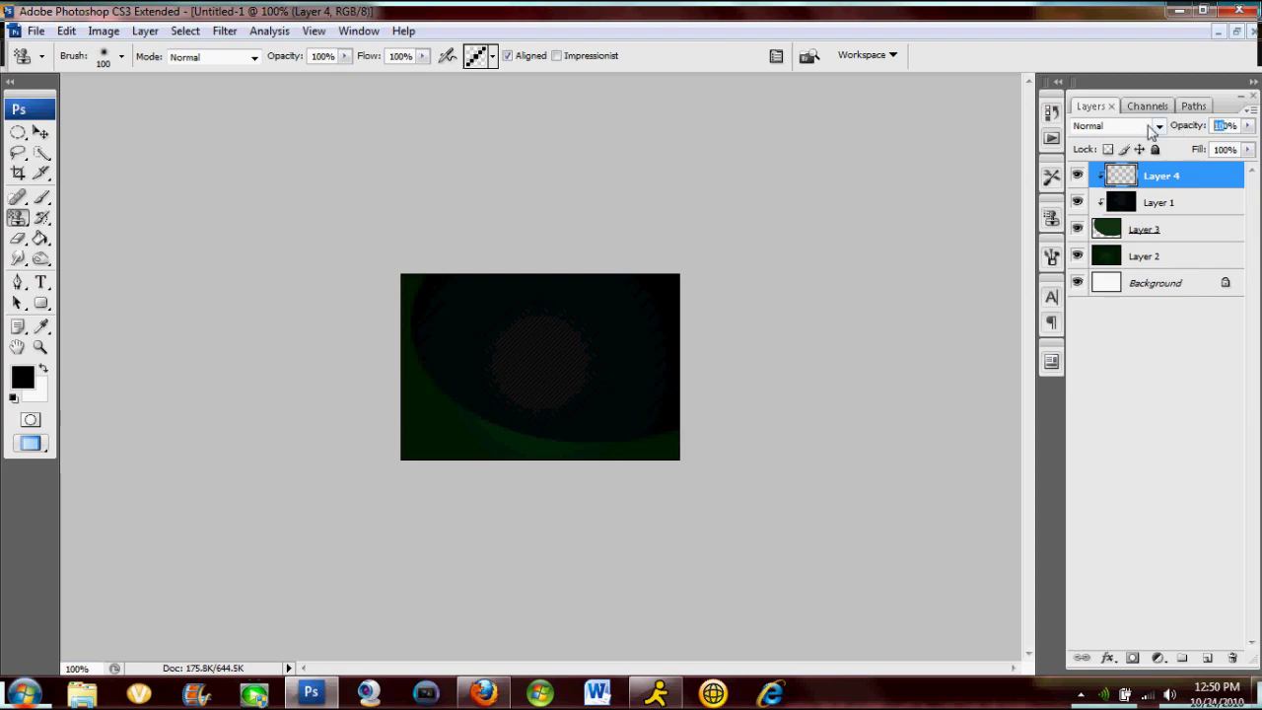
type("5")
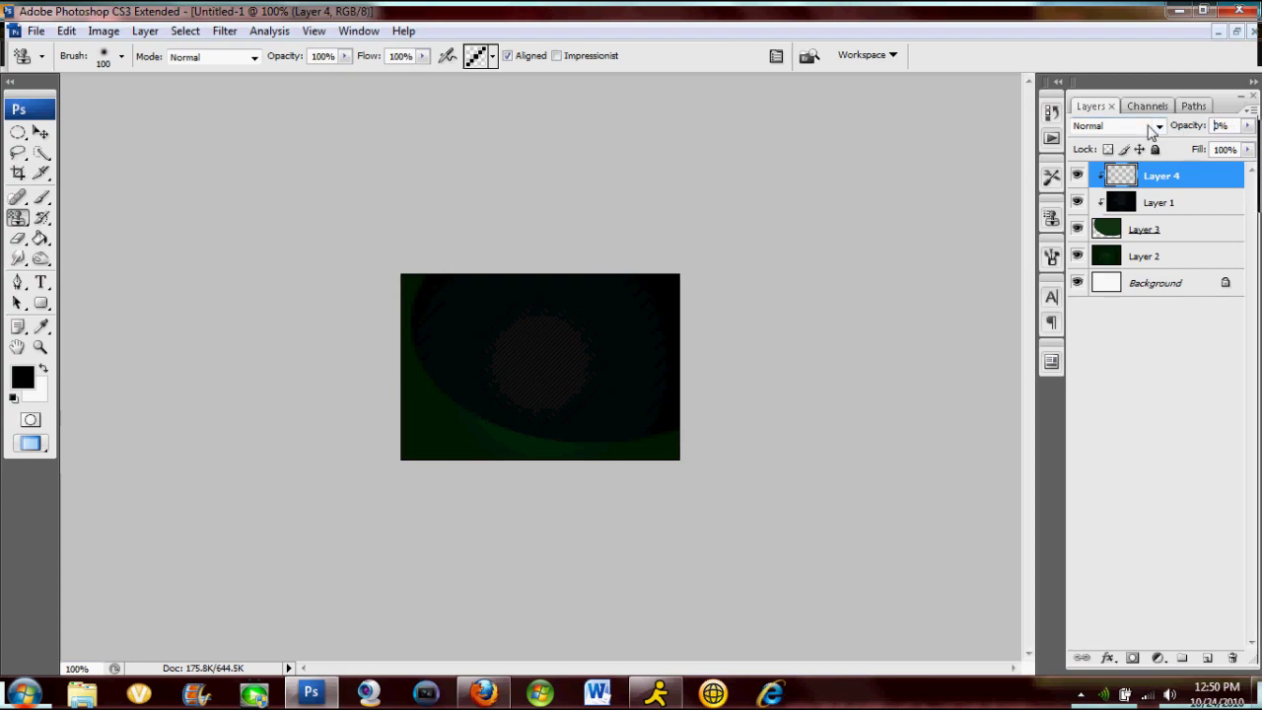
key("shift+Up")
left_click(1104, 195, "alt")
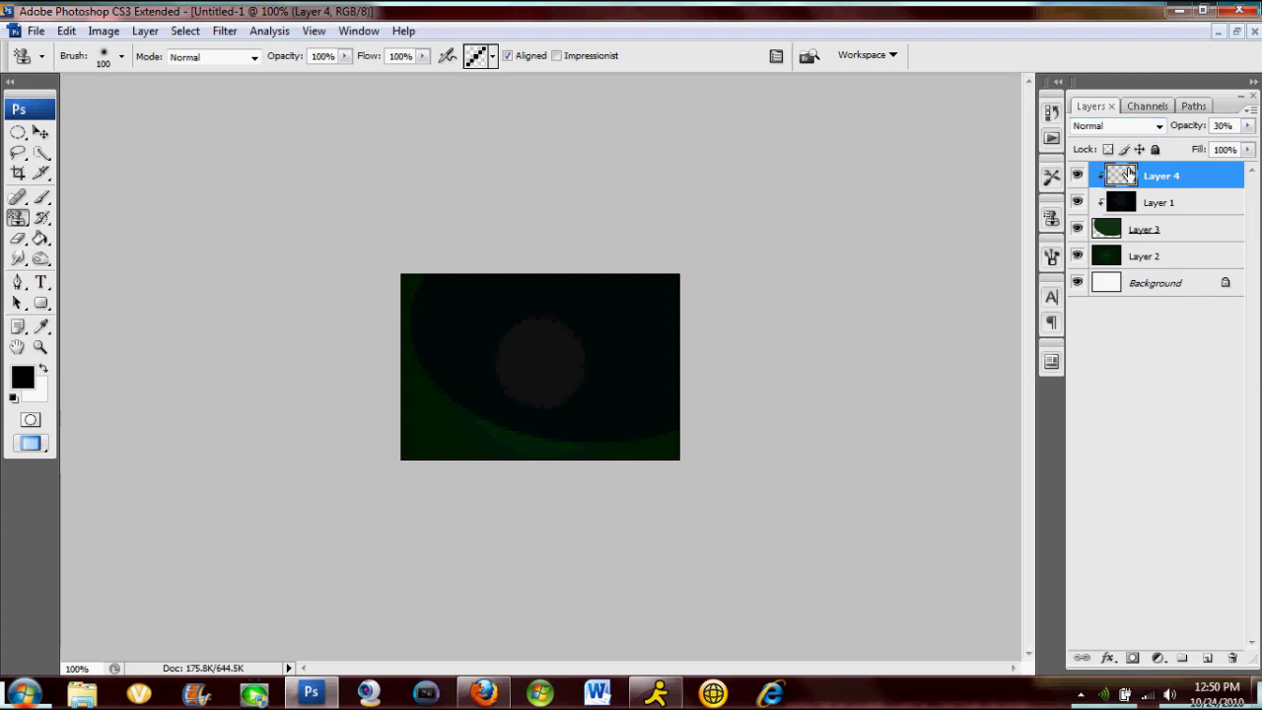
Step: Add a new layer at the top of the stack and set the text colour to grey 908f8f
key("ctrl+shift+n")
key("Return")
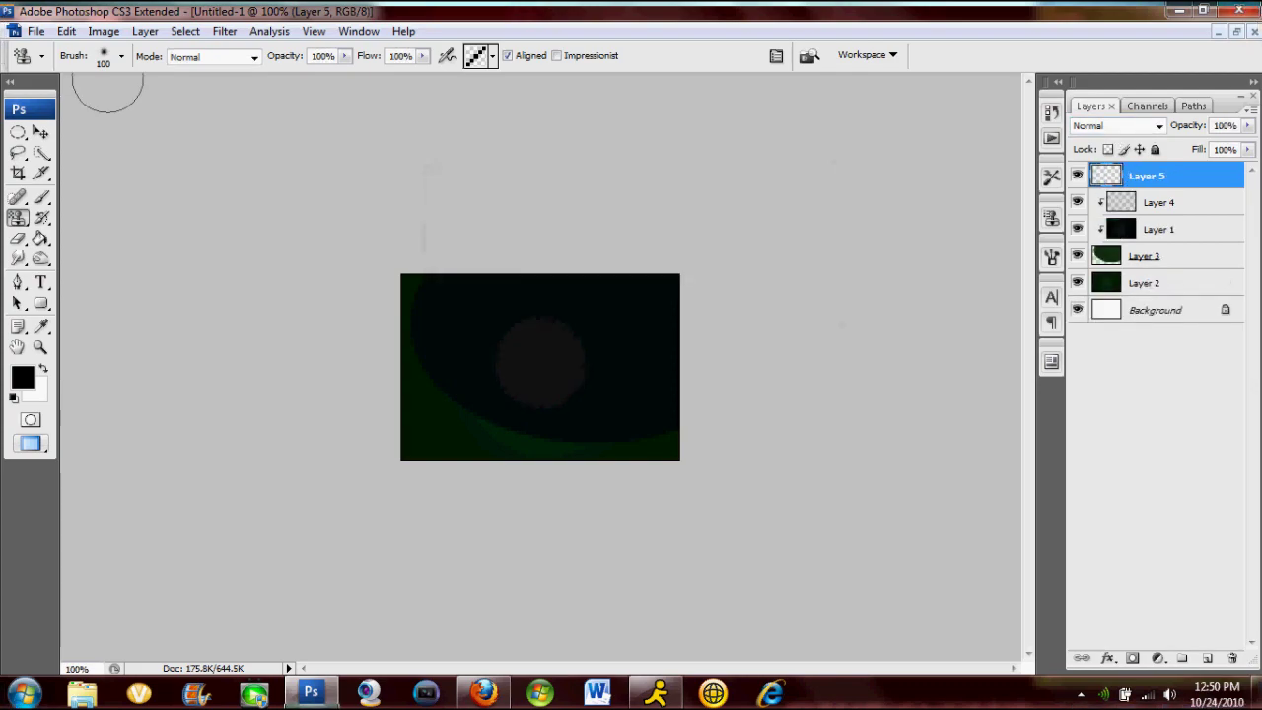
left_click(42, 282)
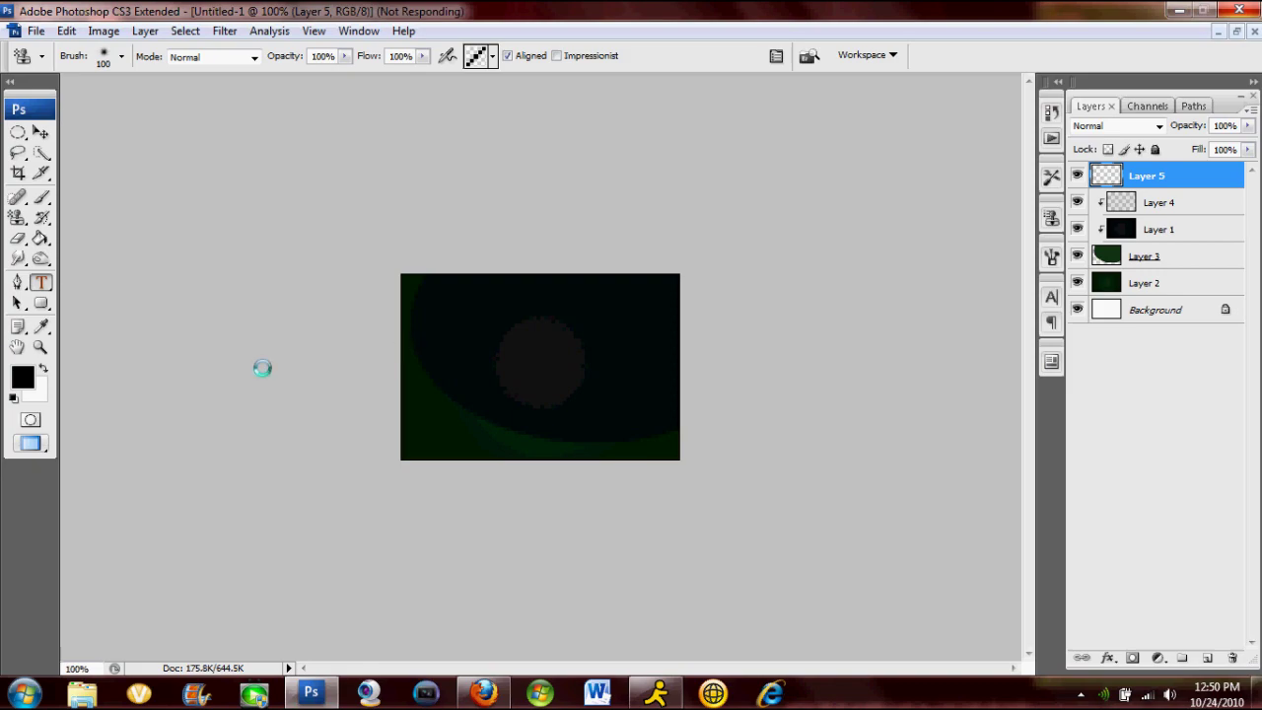
key("x")
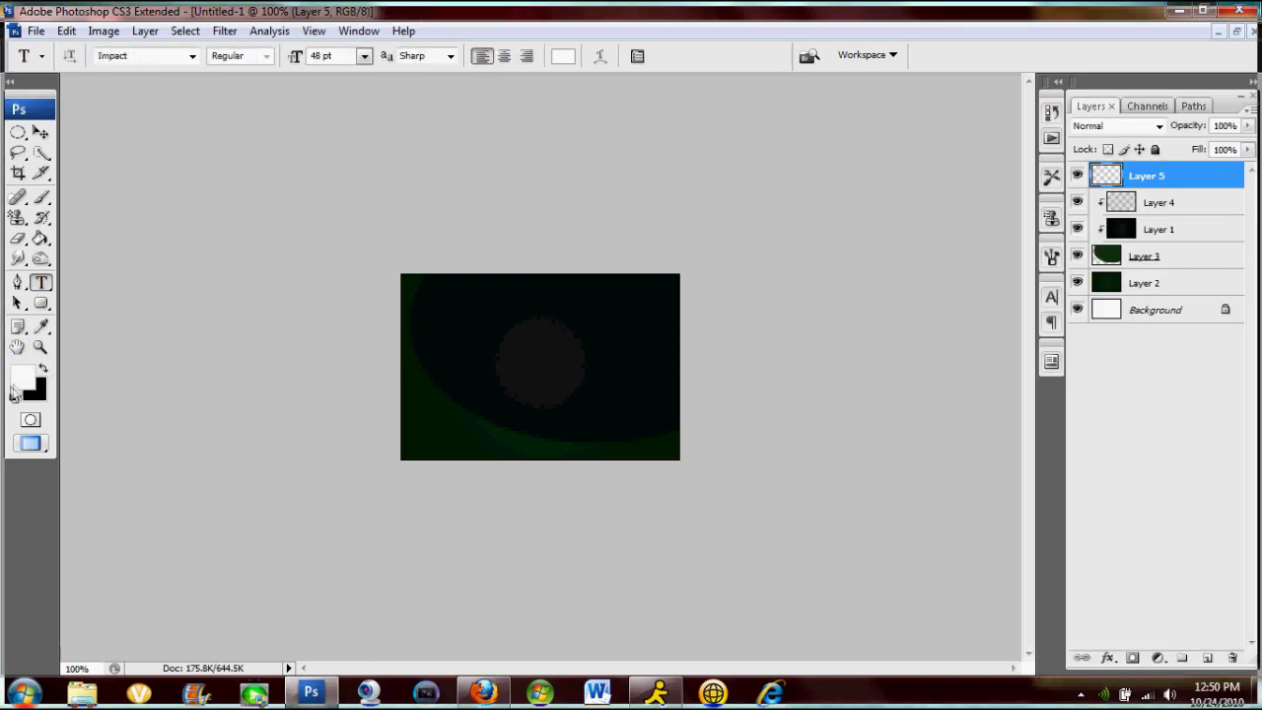
left_click(24, 375)
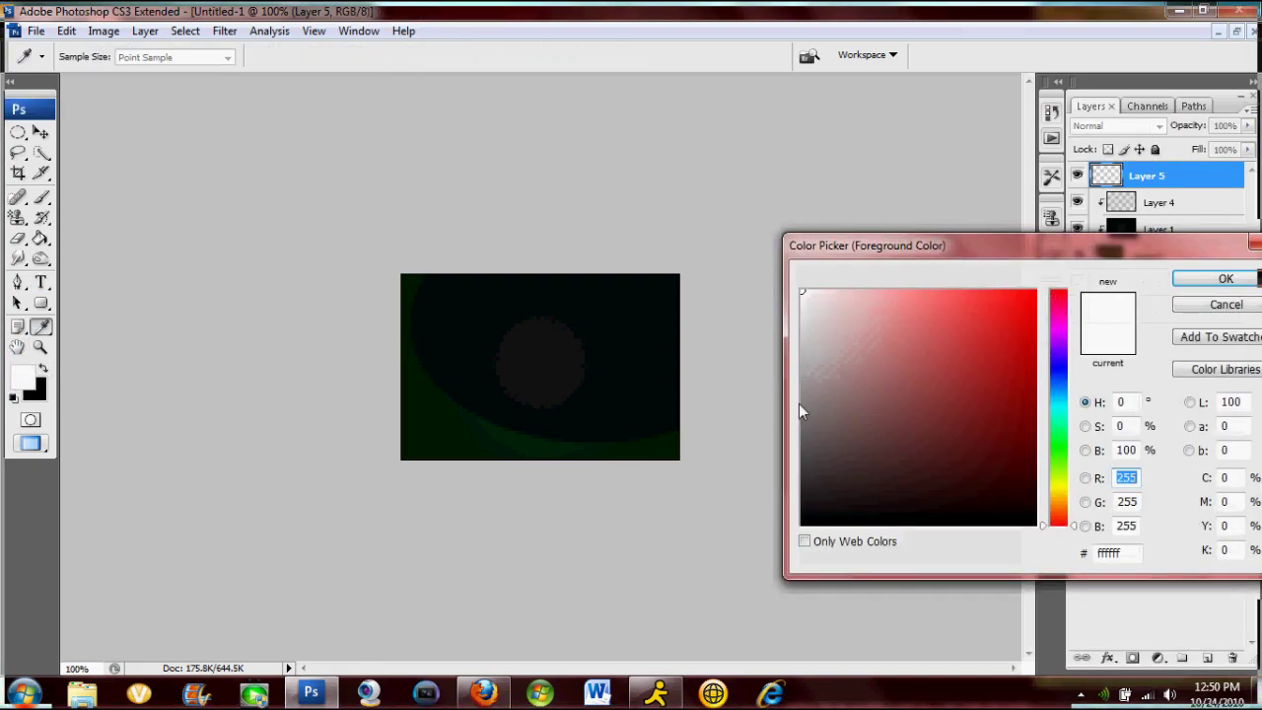
left_click(802, 393)
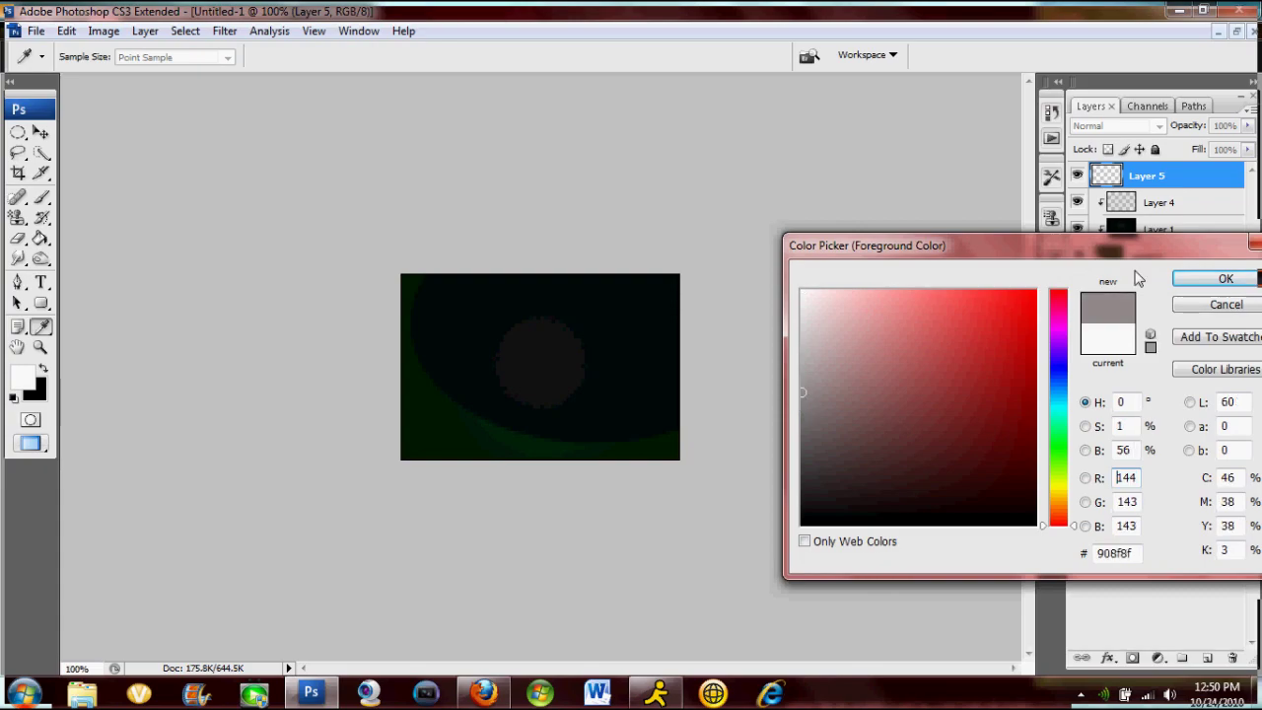
left_click(1211, 281)
Step: Add the text "EVIL" in 48 pt Impact and position it over the lighter circle in the canvas centre
left_click(522, 357)
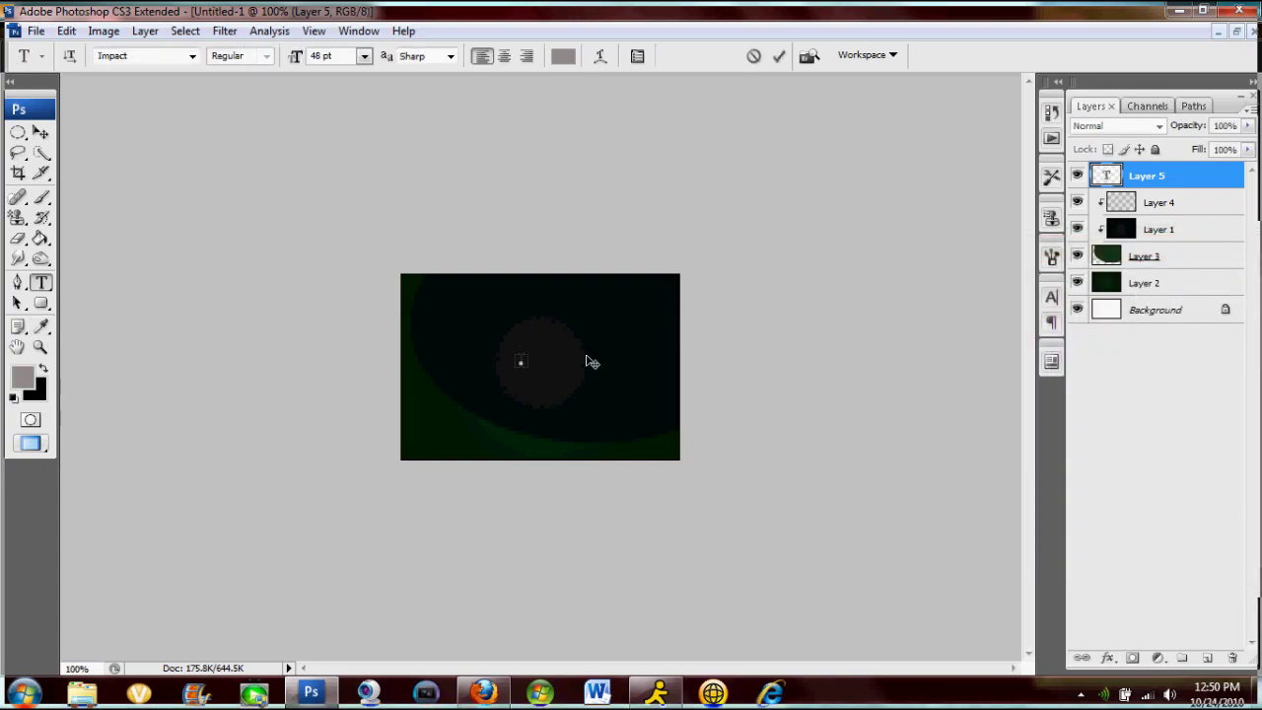
type("EVIL")
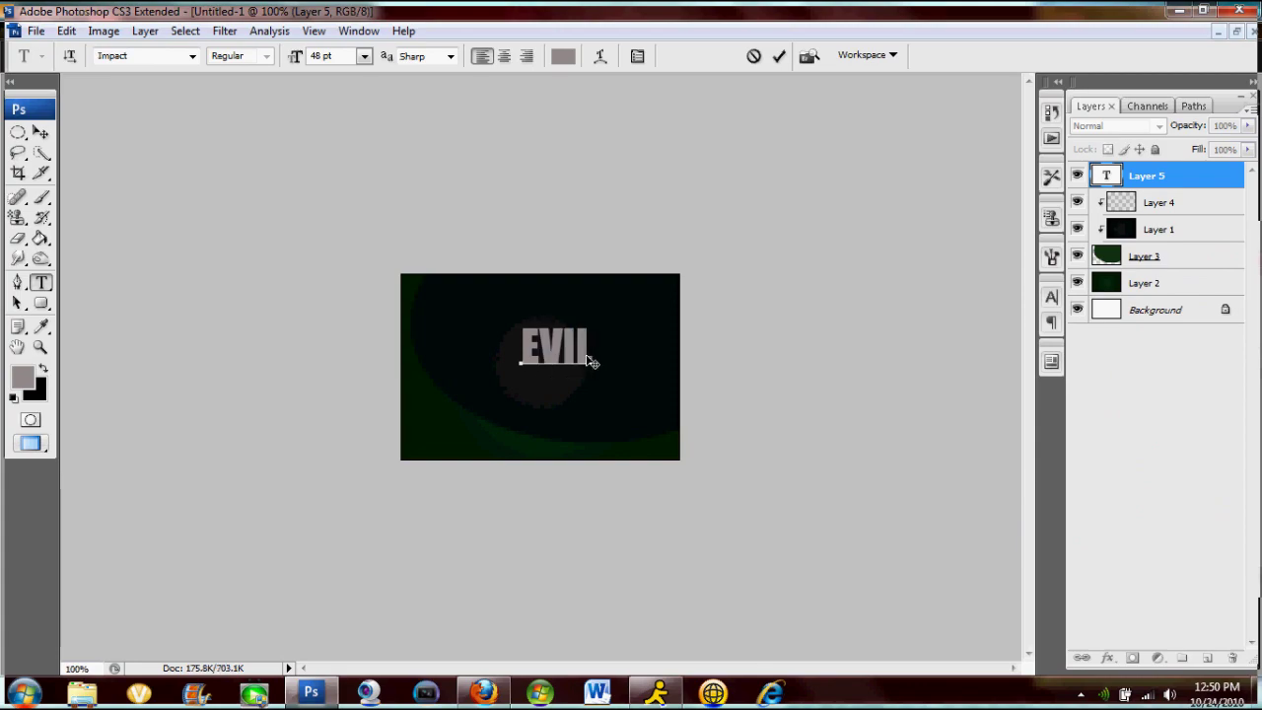
left_click_drag(624, 402, 606, 413)
Step: Set the character tracking of the whole "EVIL" text to 25
key("ctrl+a")
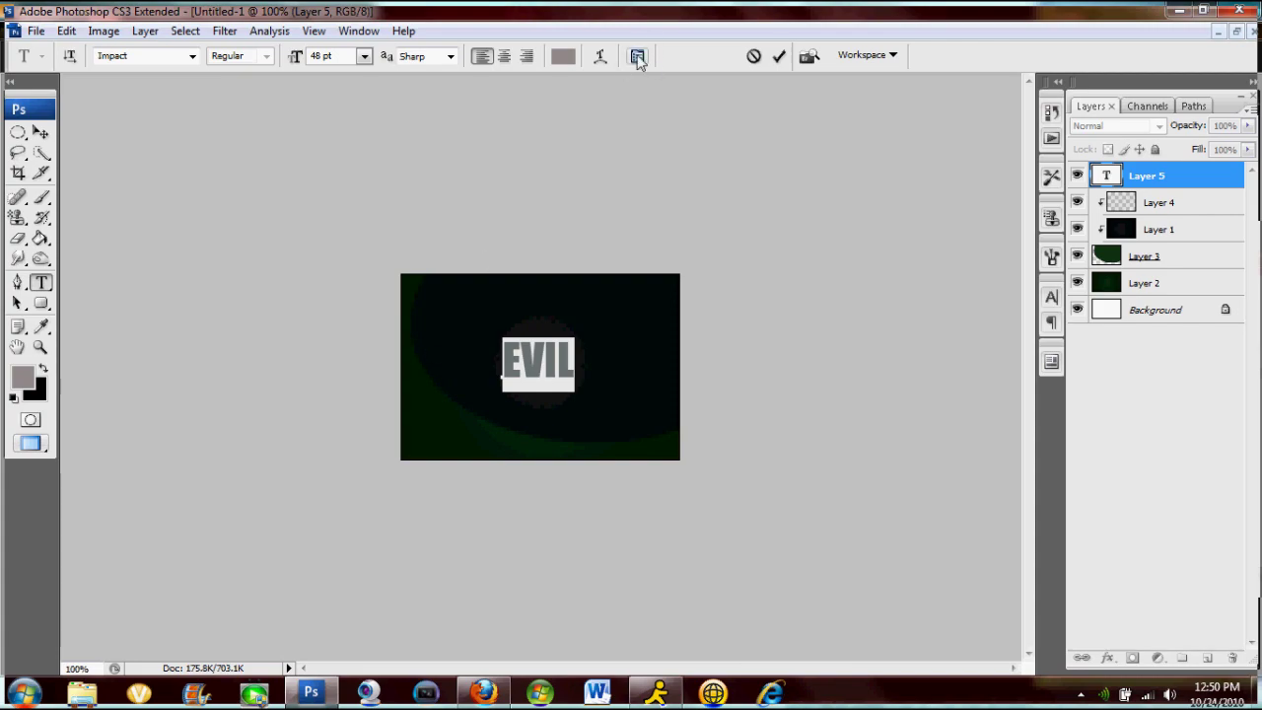
left_click(638, 56)
left_click(1021, 372)
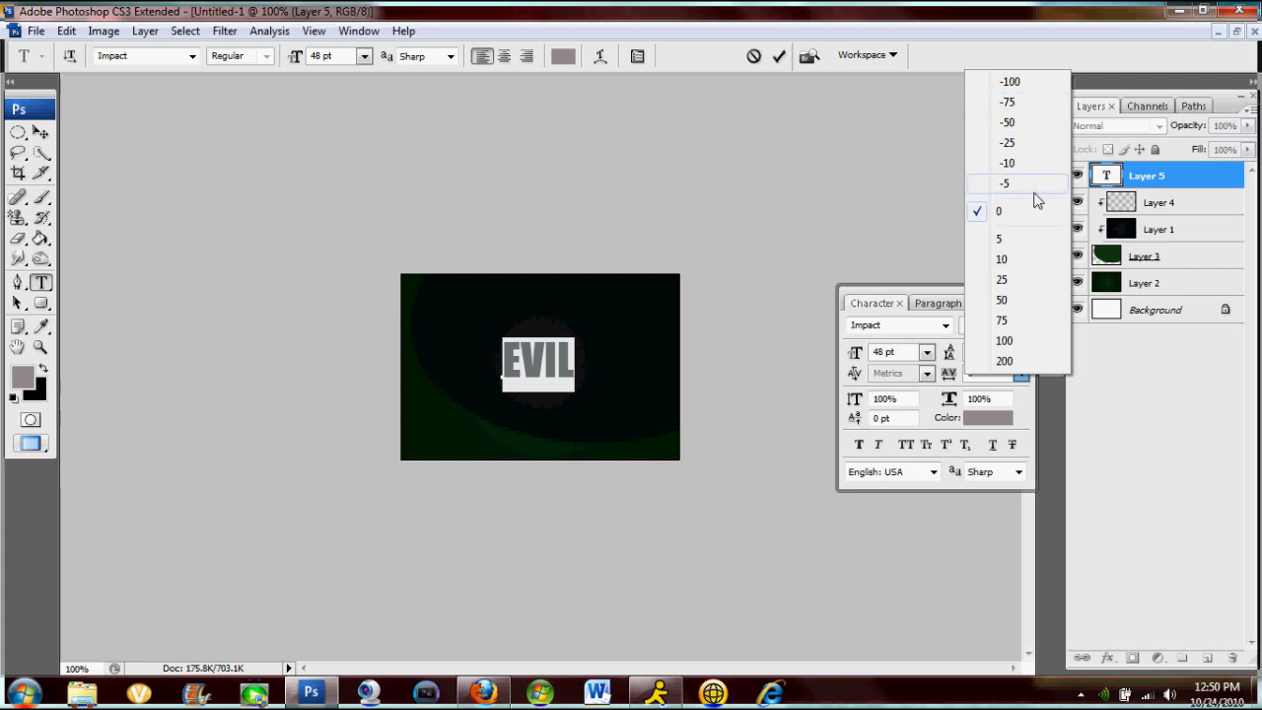
left_click(1019, 259)
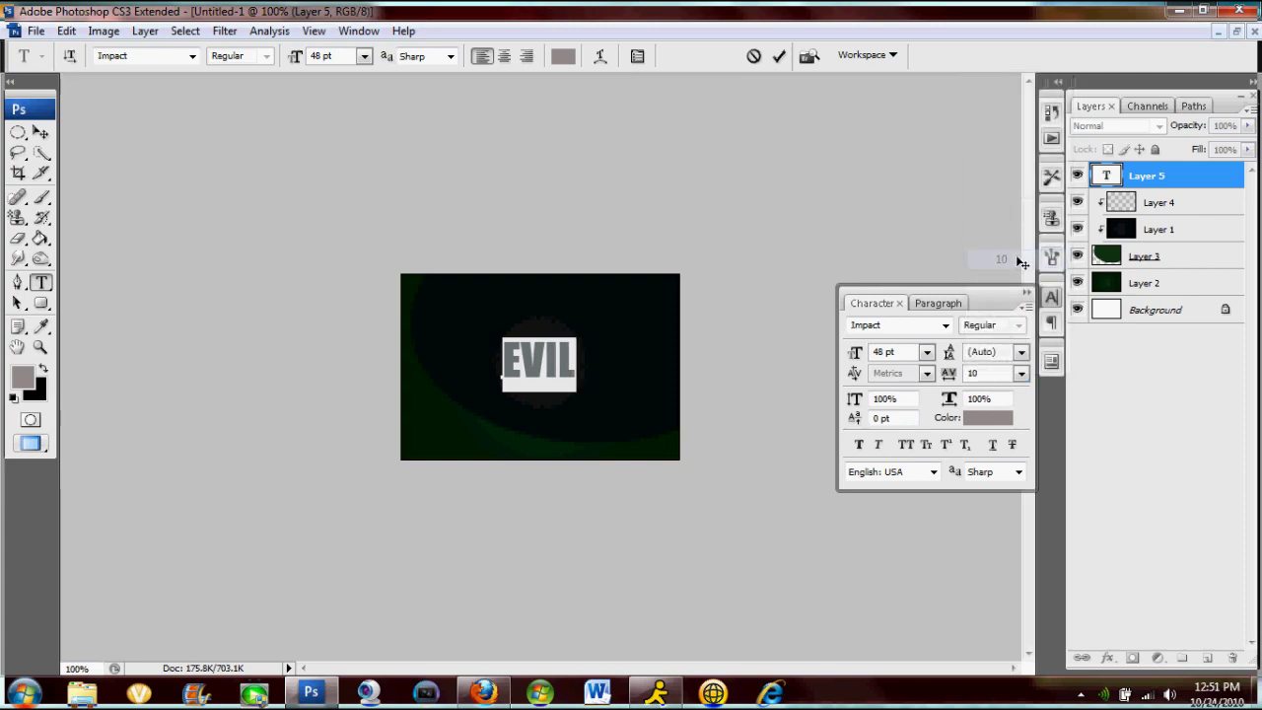
left_click(1022, 374)
left_click(1002, 580)
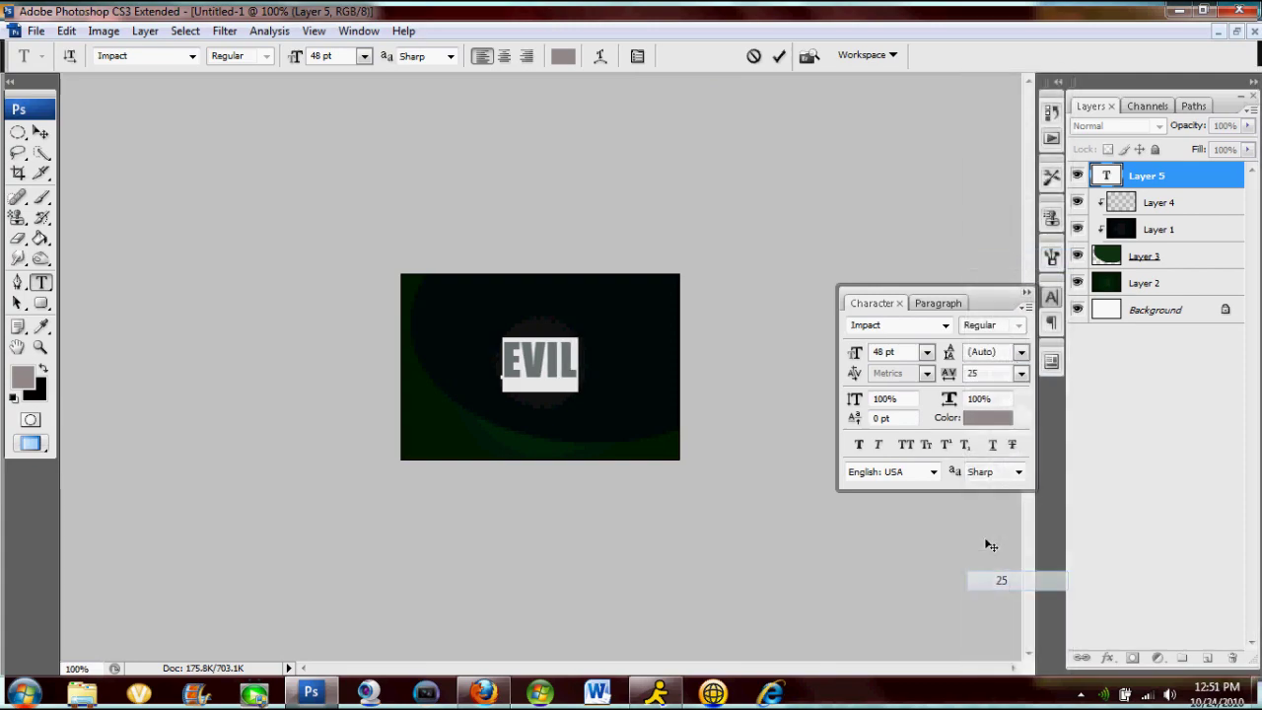
left_click(1026, 294)
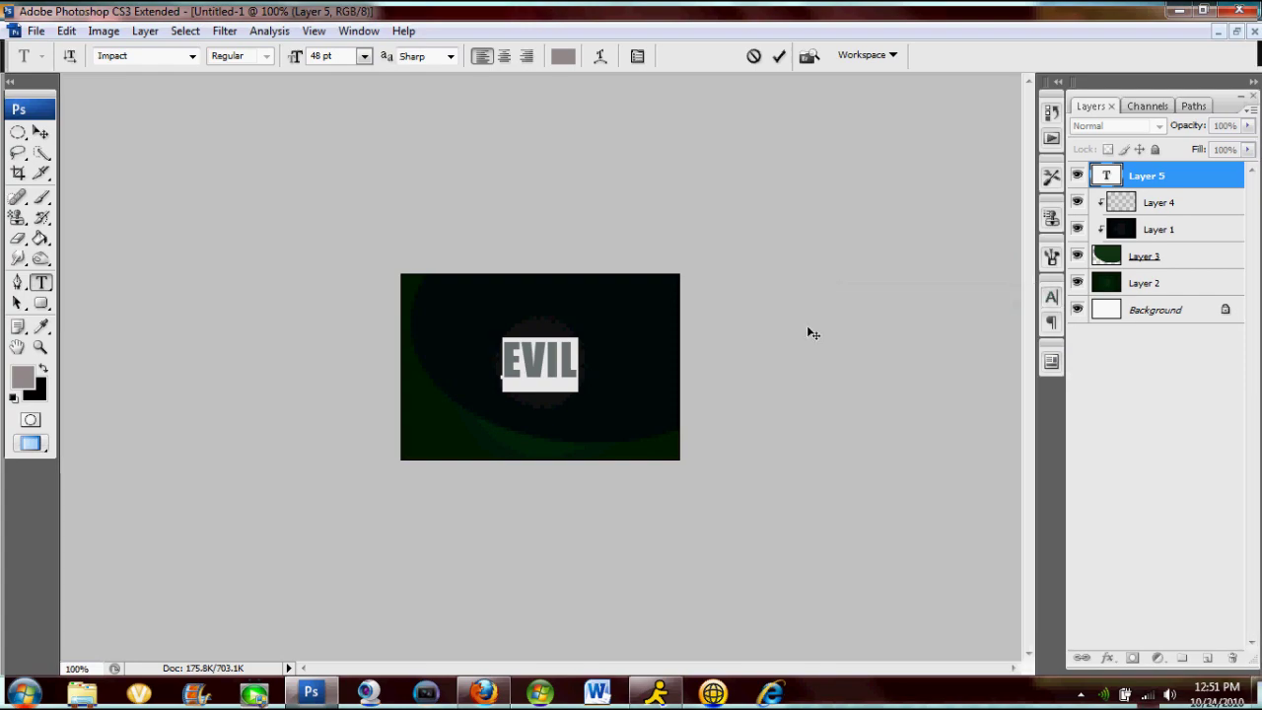
Step: Change the font of only the letter V in "EVIL" to Street Writer (noah)
left_click(526, 373)
double_click(542, 362)
left_click(542, 362)
left_click_drag(547, 362, 521, 362)
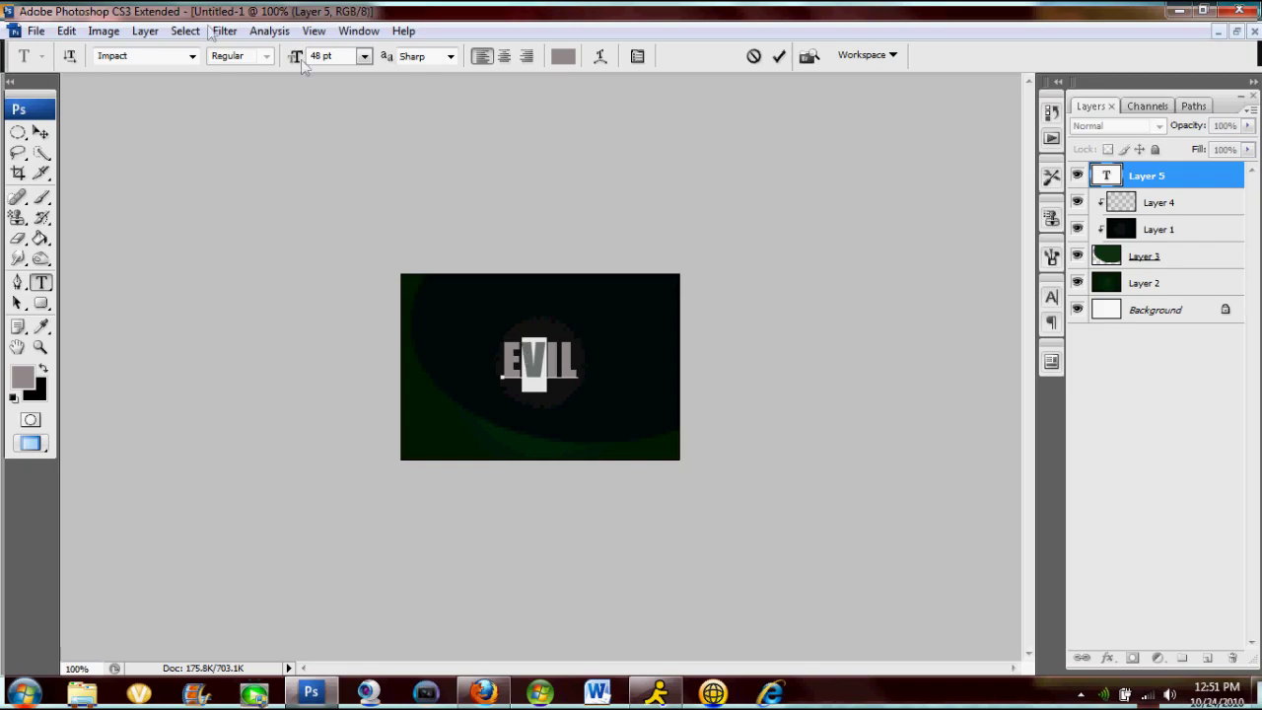
left_click(192, 56)
scroll(362, 251, "down", 10)
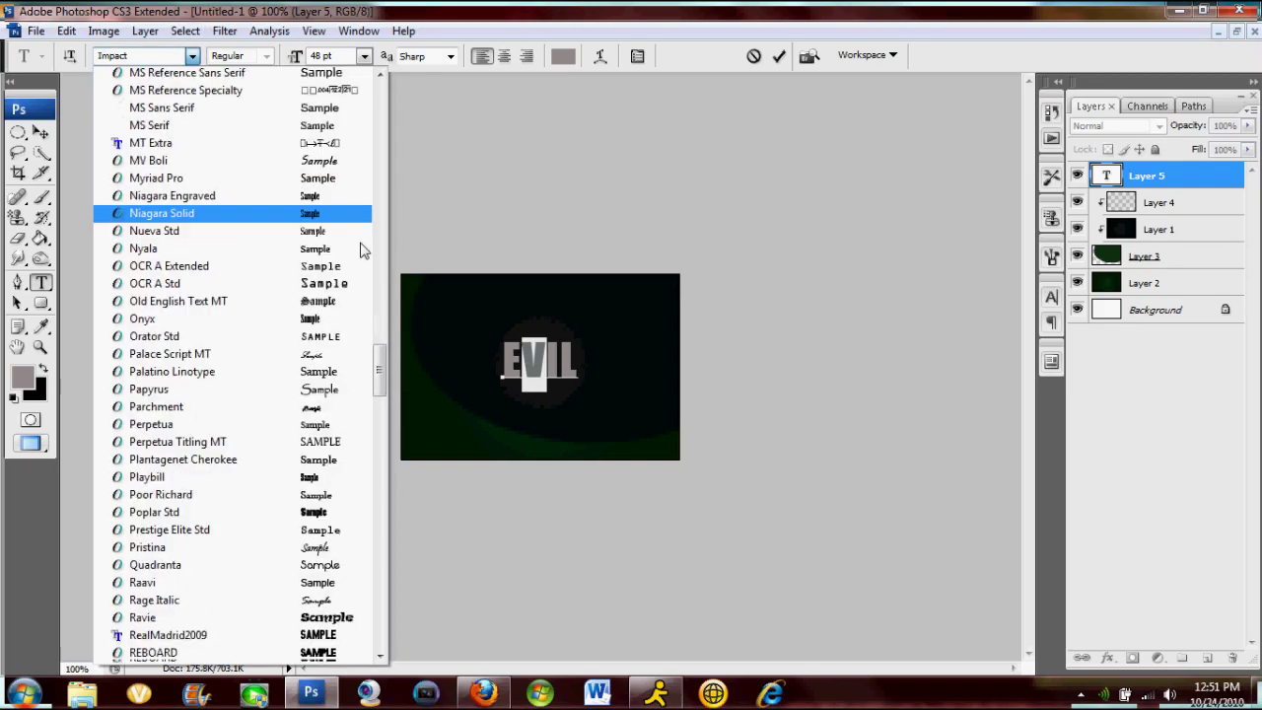
scroll(362, 251, "down", 7)
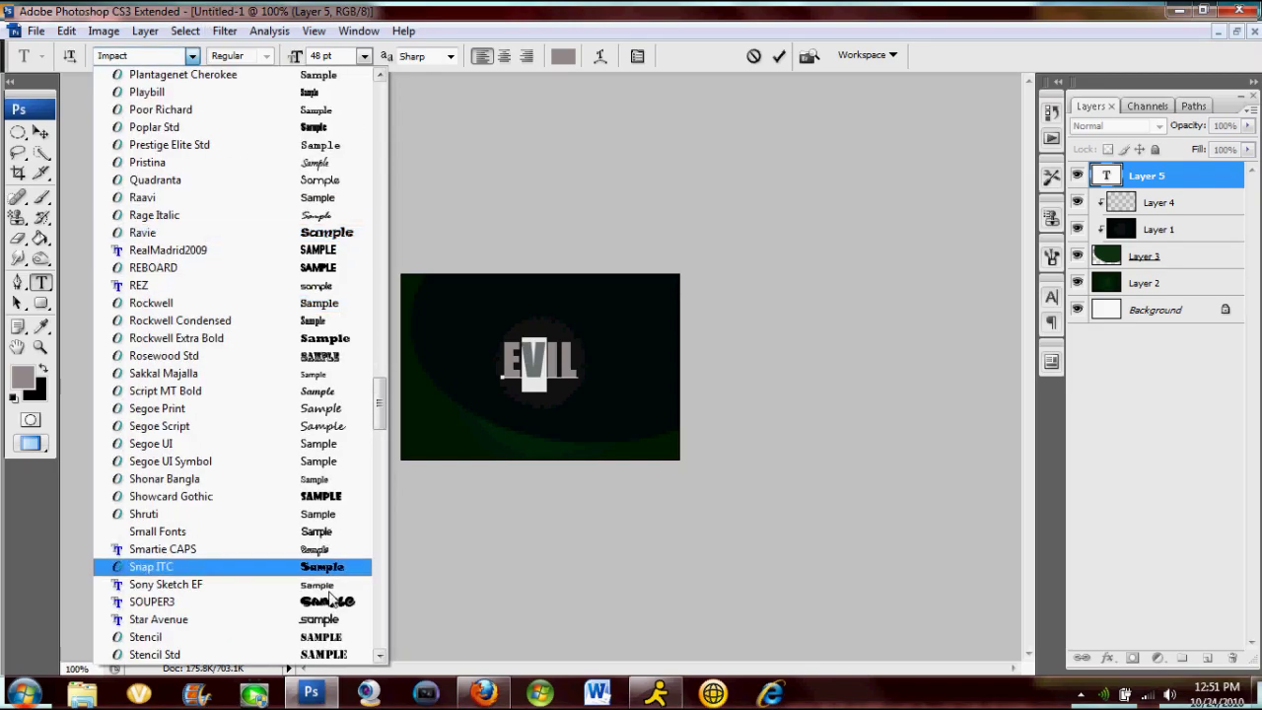
scroll(330, 533, "down", 2)
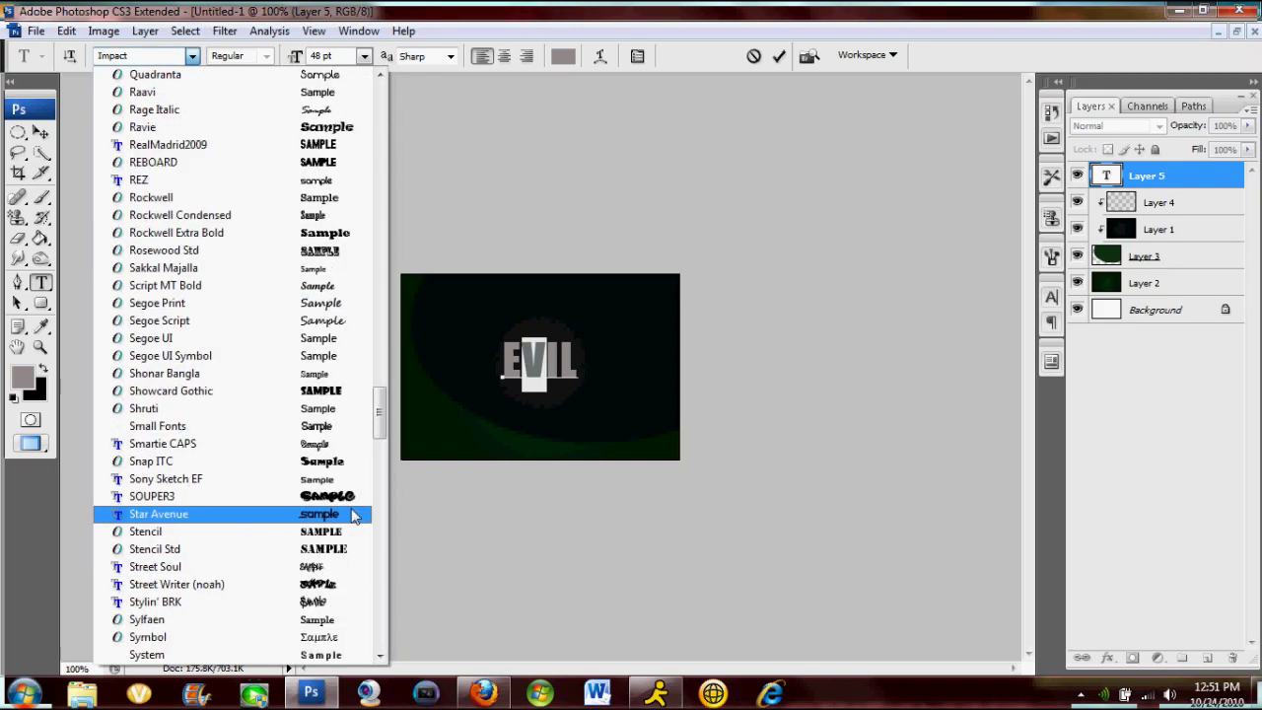
left_click(325, 584)
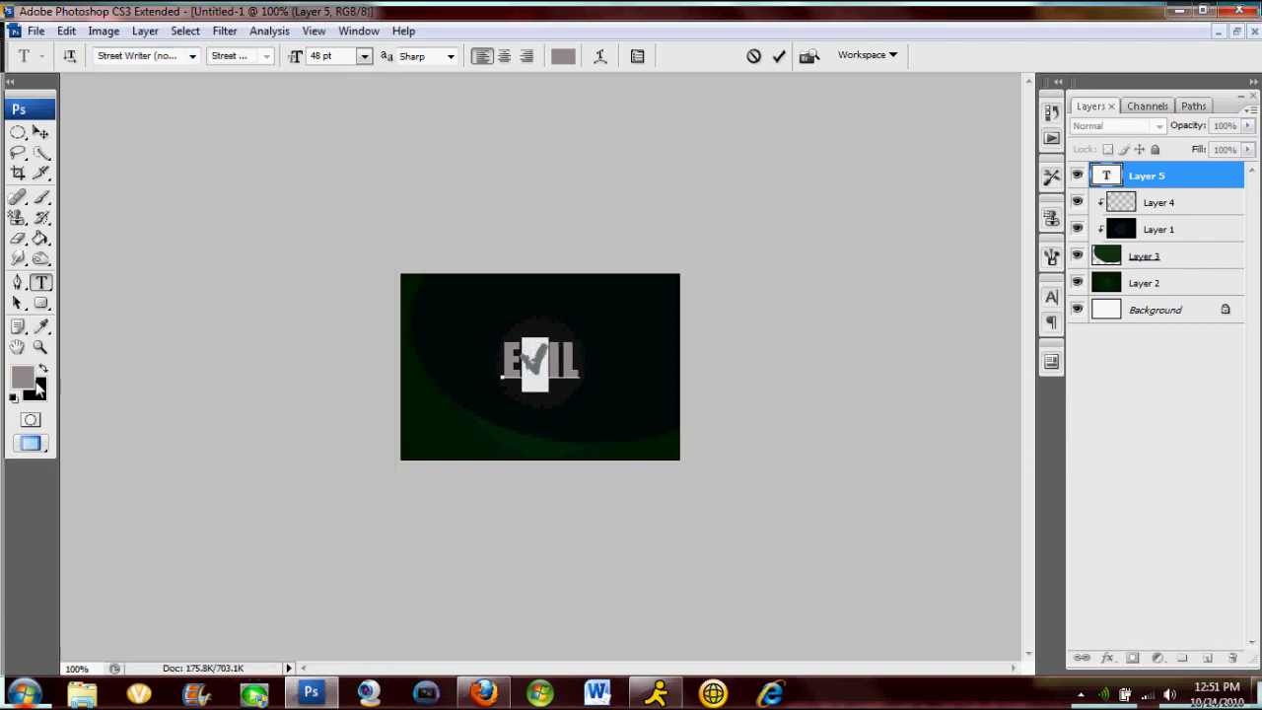
Step: Recolour the letter V to bright green 15d123
left_click(42, 370)
left_click(23, 376)
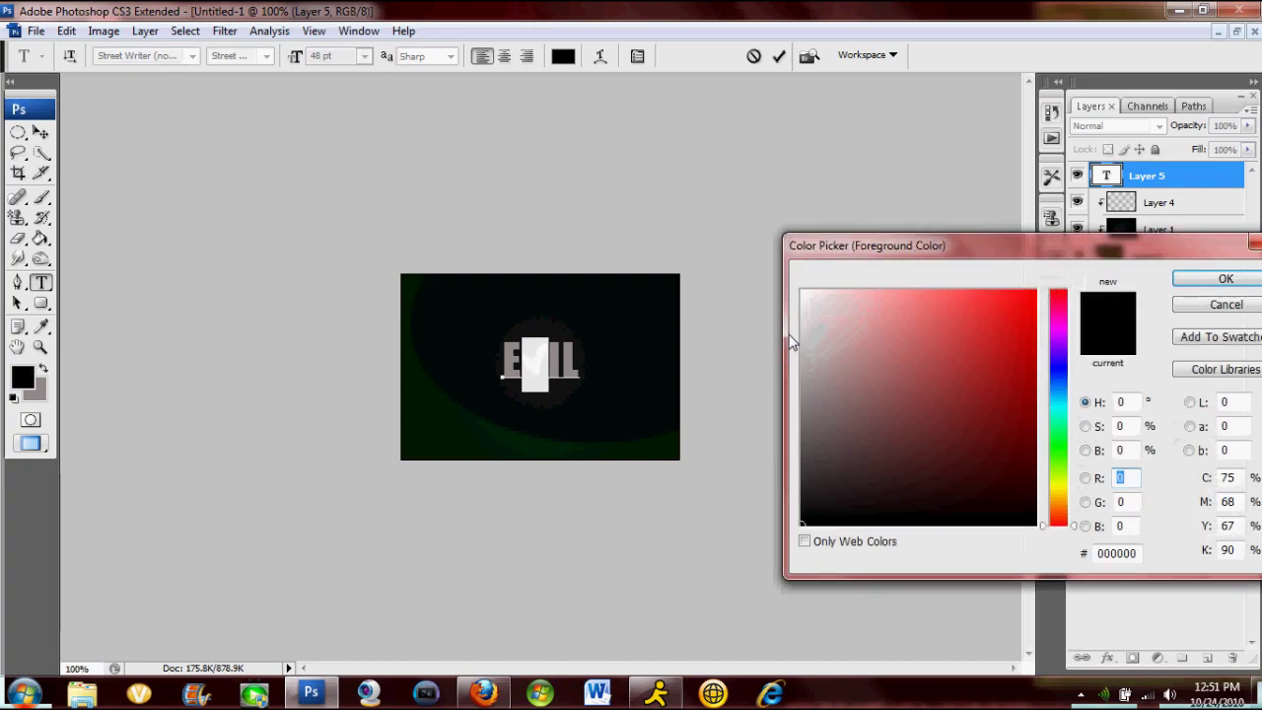
left_click(1061, 445)
left_click(982, 347)
left_click(1012, 333)
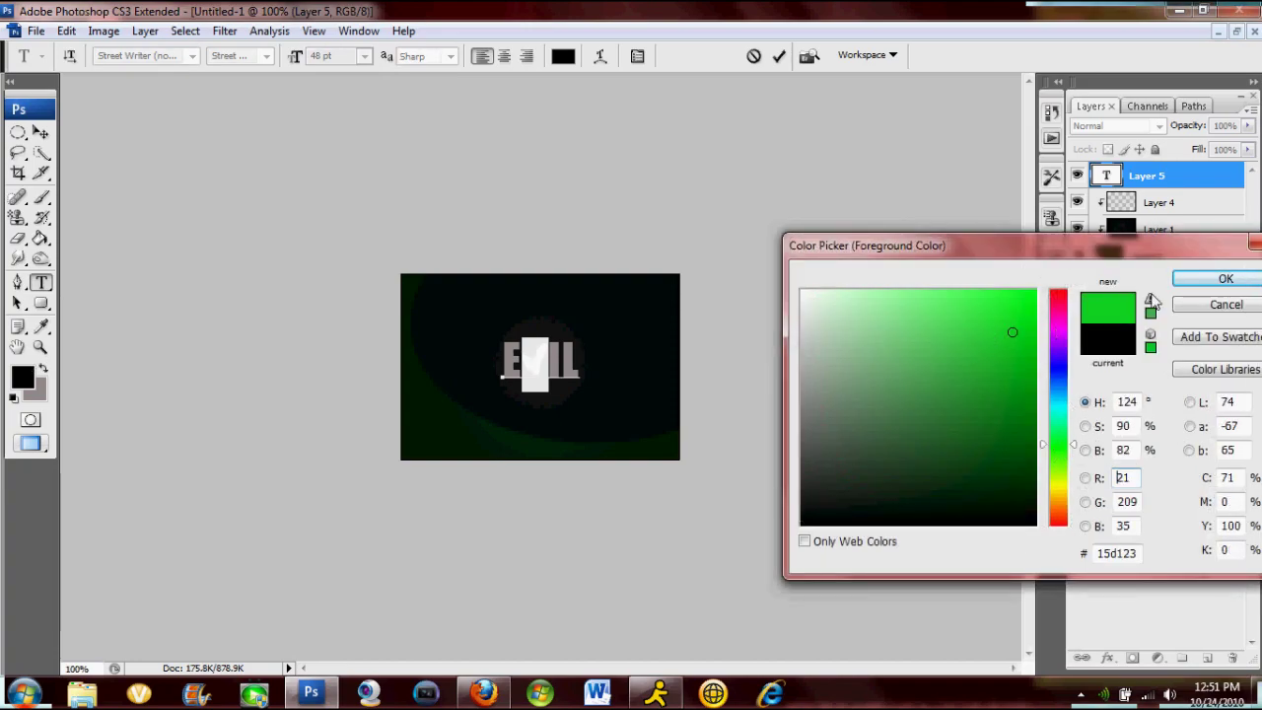
left_click(1188, 280)
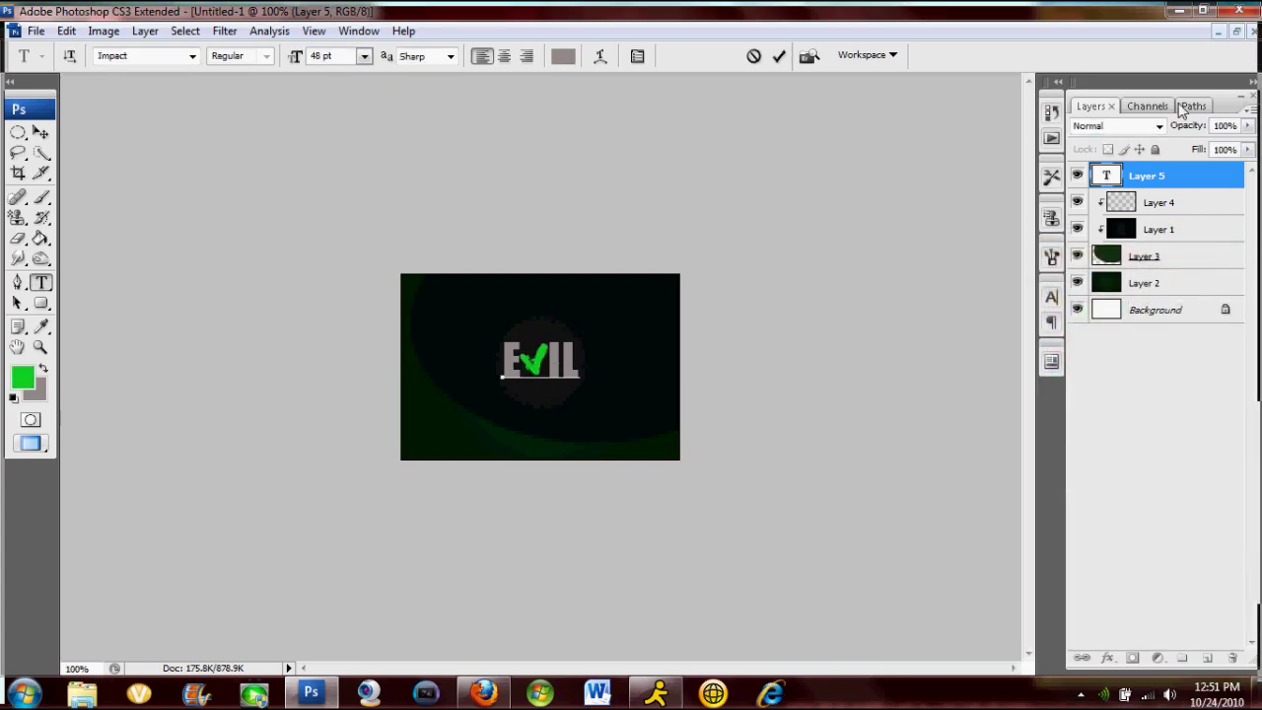
Step: Add a linear black-to-white gradient overlay at 90° and 50% opacity to the EVIL text layer
left_click(1147, 176)
right_click(1149, 176)
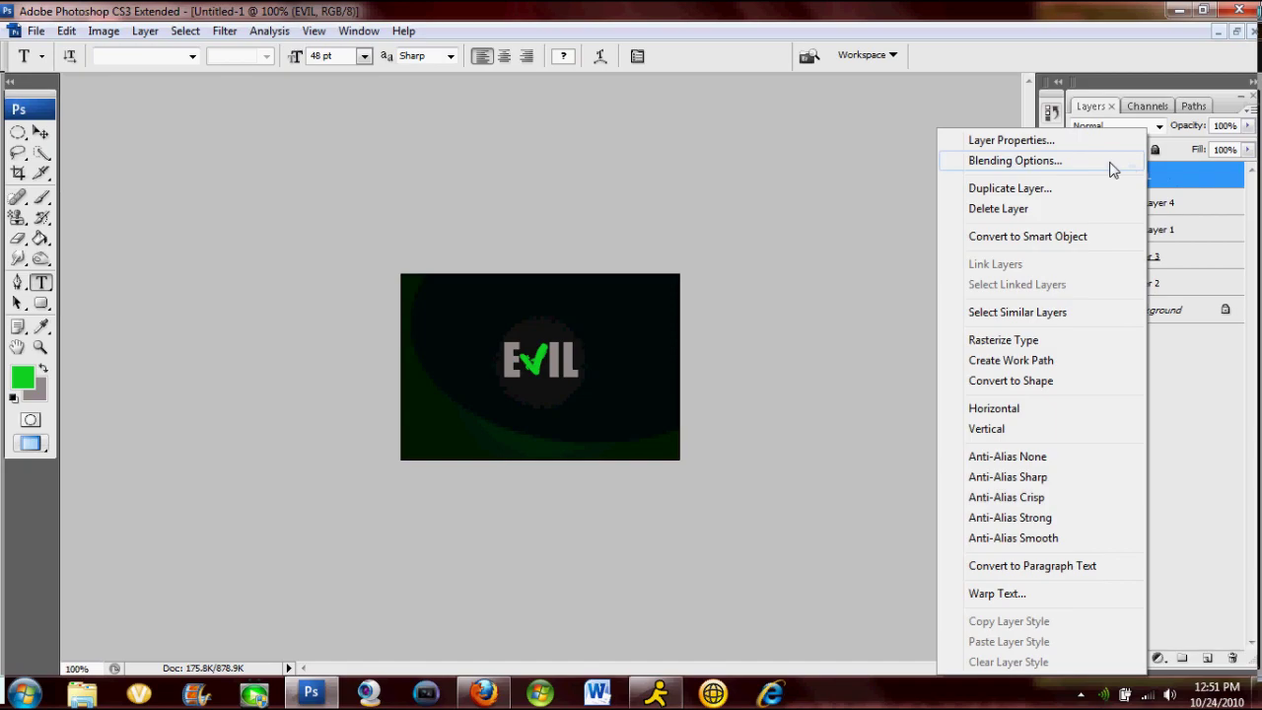
left_click(1110, 164)
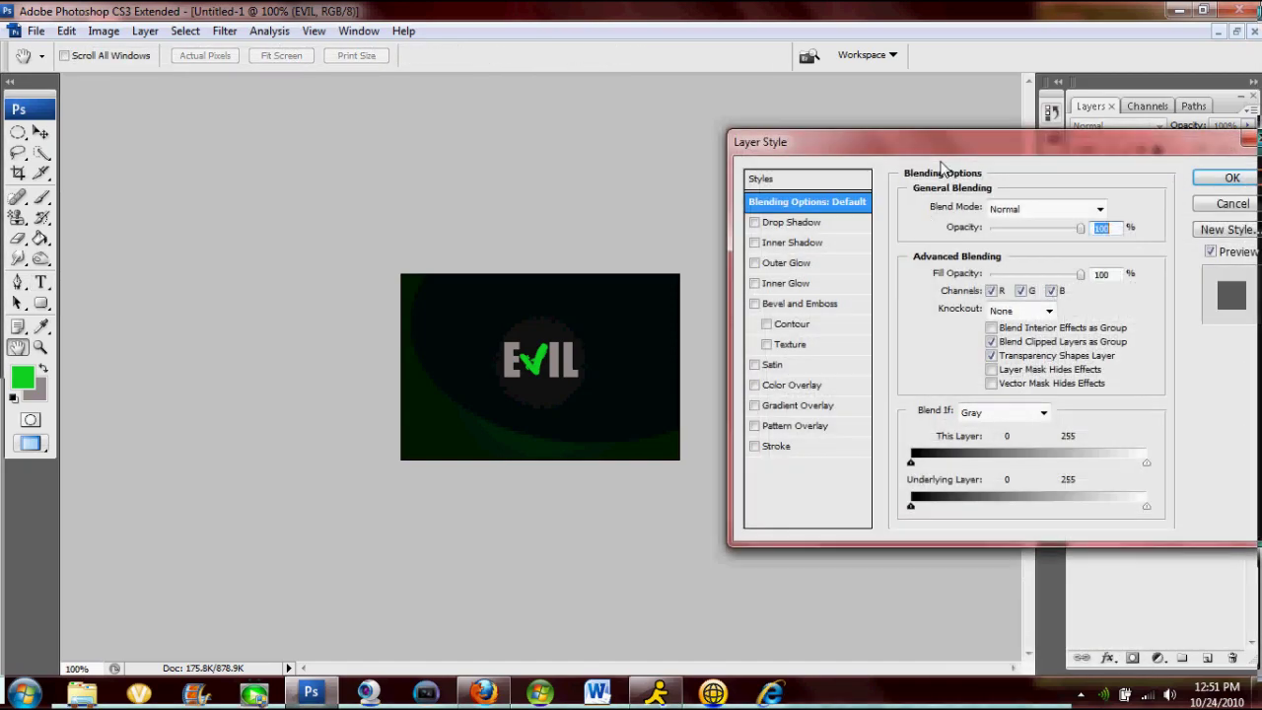
left_click(791, 406)
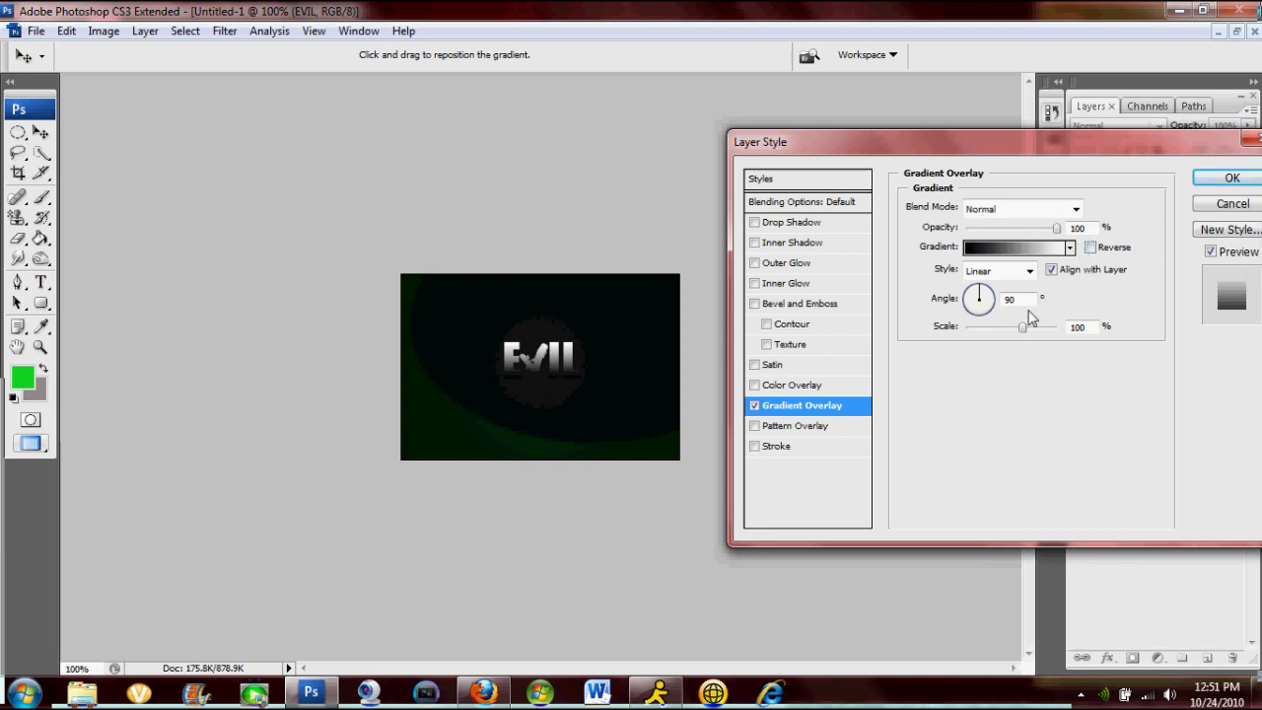
left_click(1054, 233)
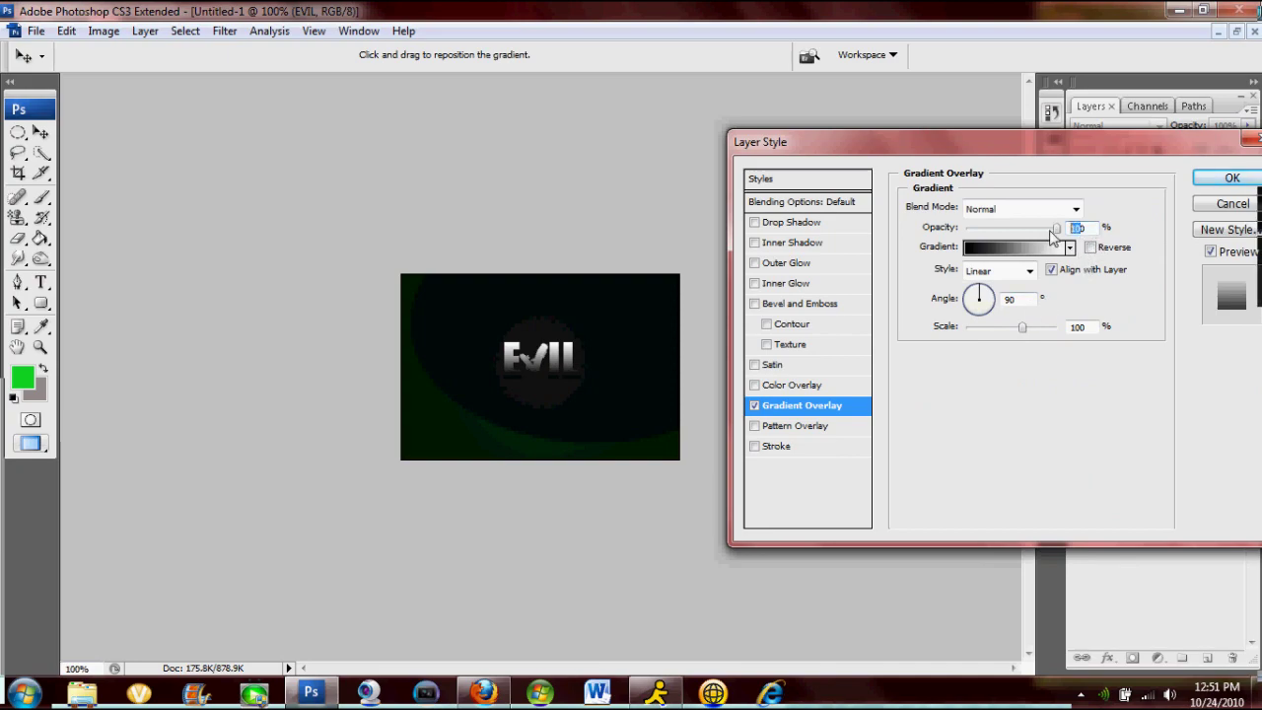
type("50")
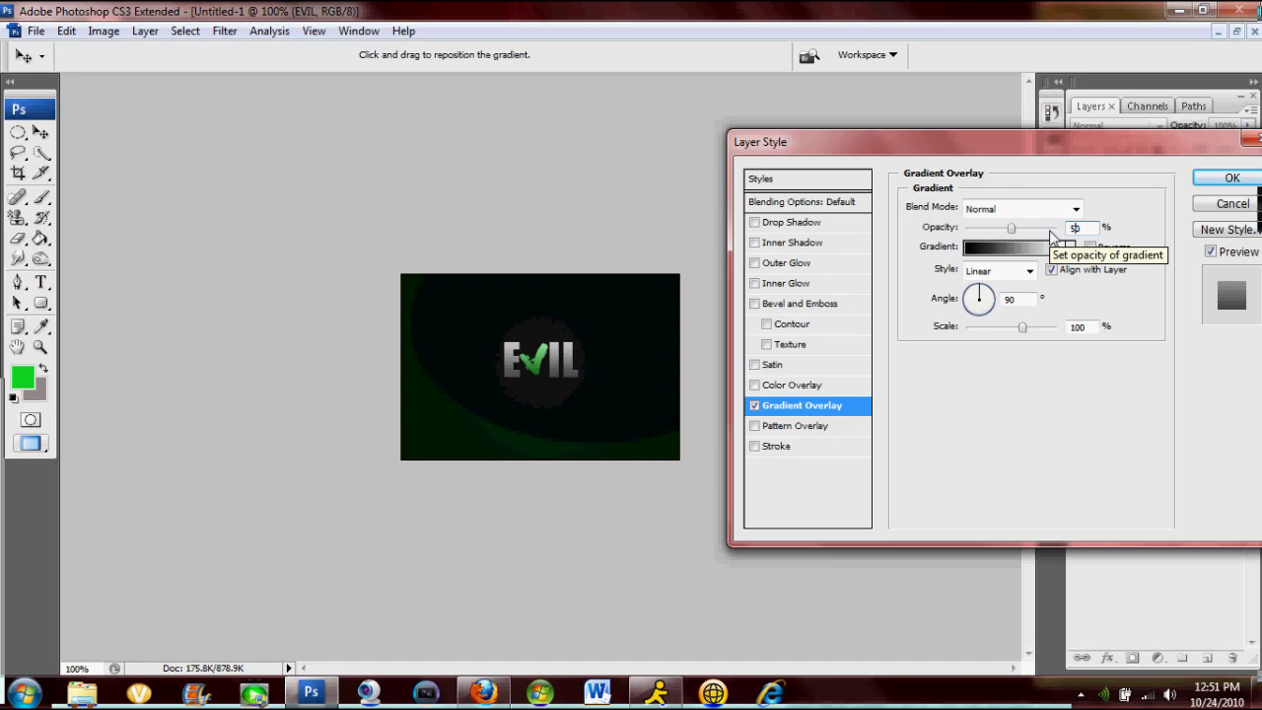
Step: Add a 1 px black outside stroke to the EVIL text layer
left_click(779, 447)
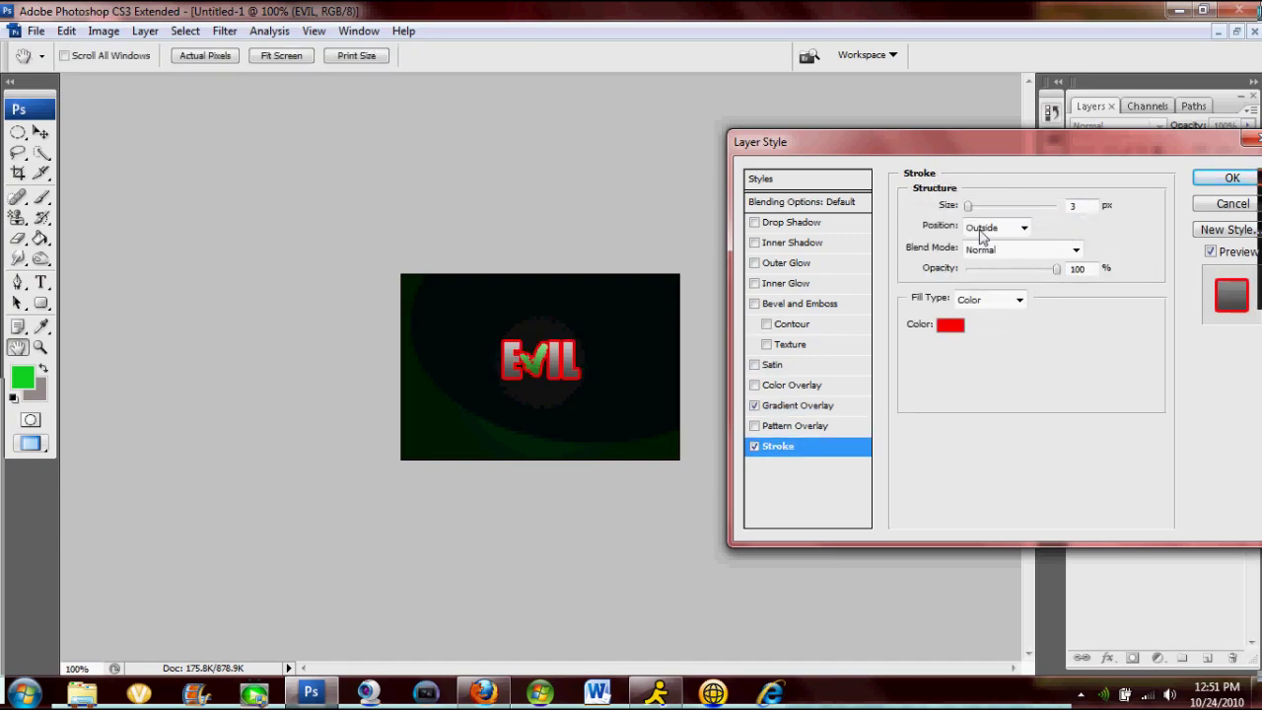
left_click(949, 325)
left_click_drag(1095, 555, 1133, 554)
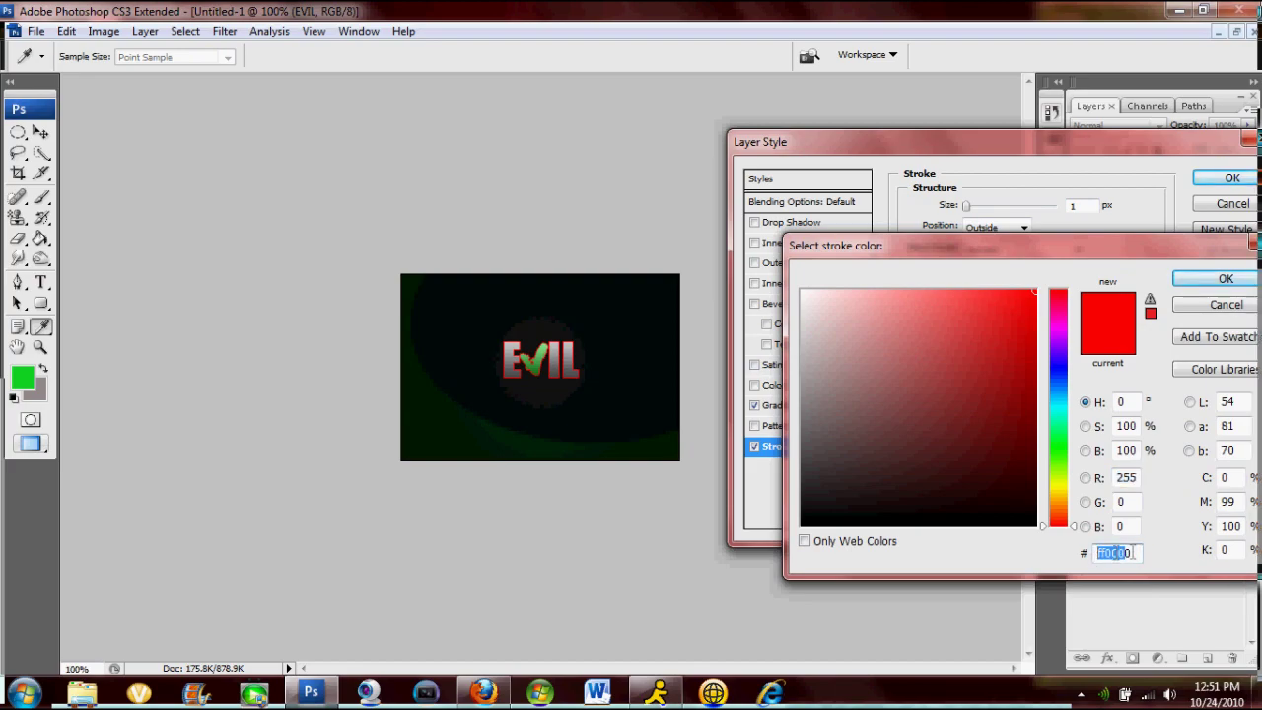
type("00000")
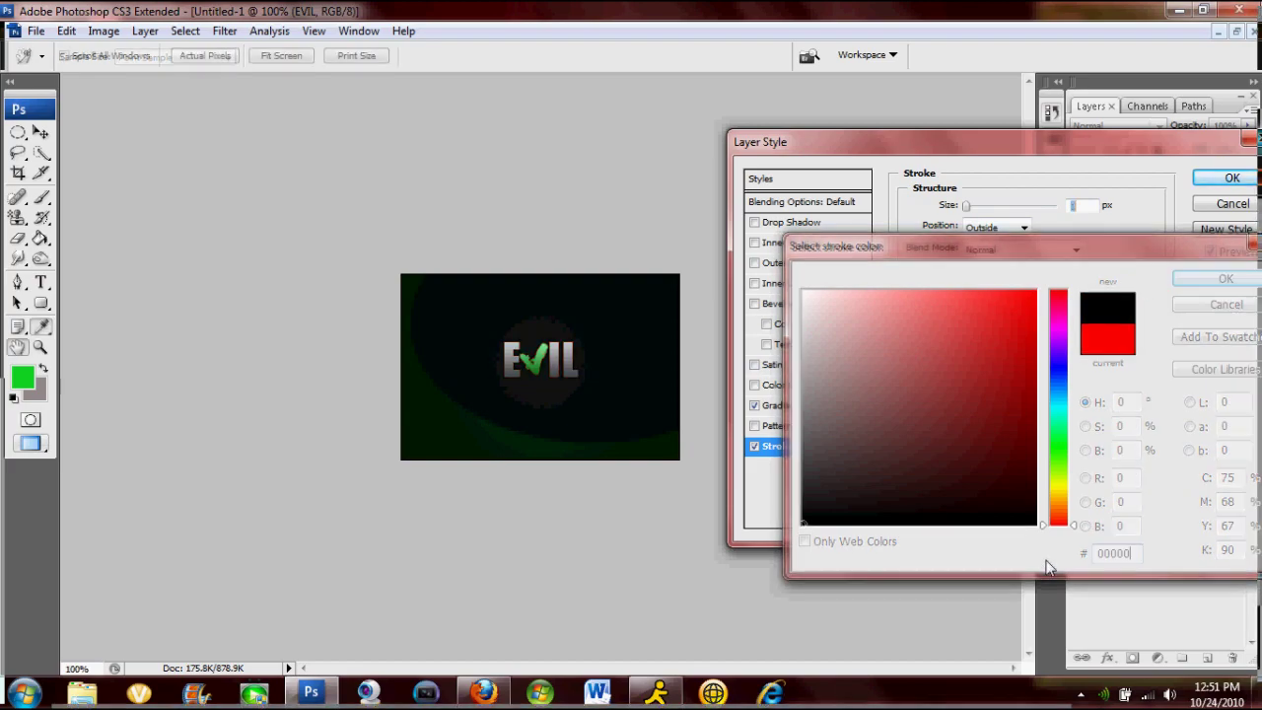
key("Return")
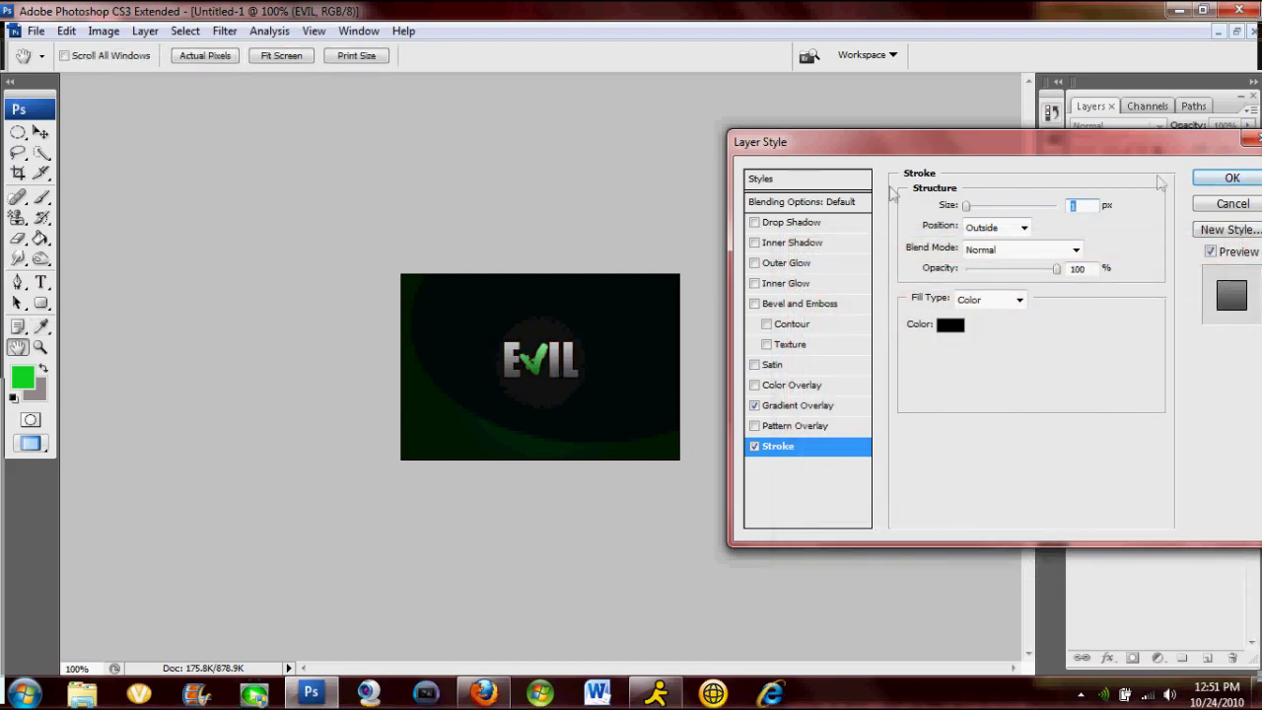
Step: Add a drop shadow with a 90° angle and 2 px distance to the EVIL text, apply the layer styles and collapse the effects list
left_click(810, 222)
left_click(1013, 256)
type("90")
key("Tab")
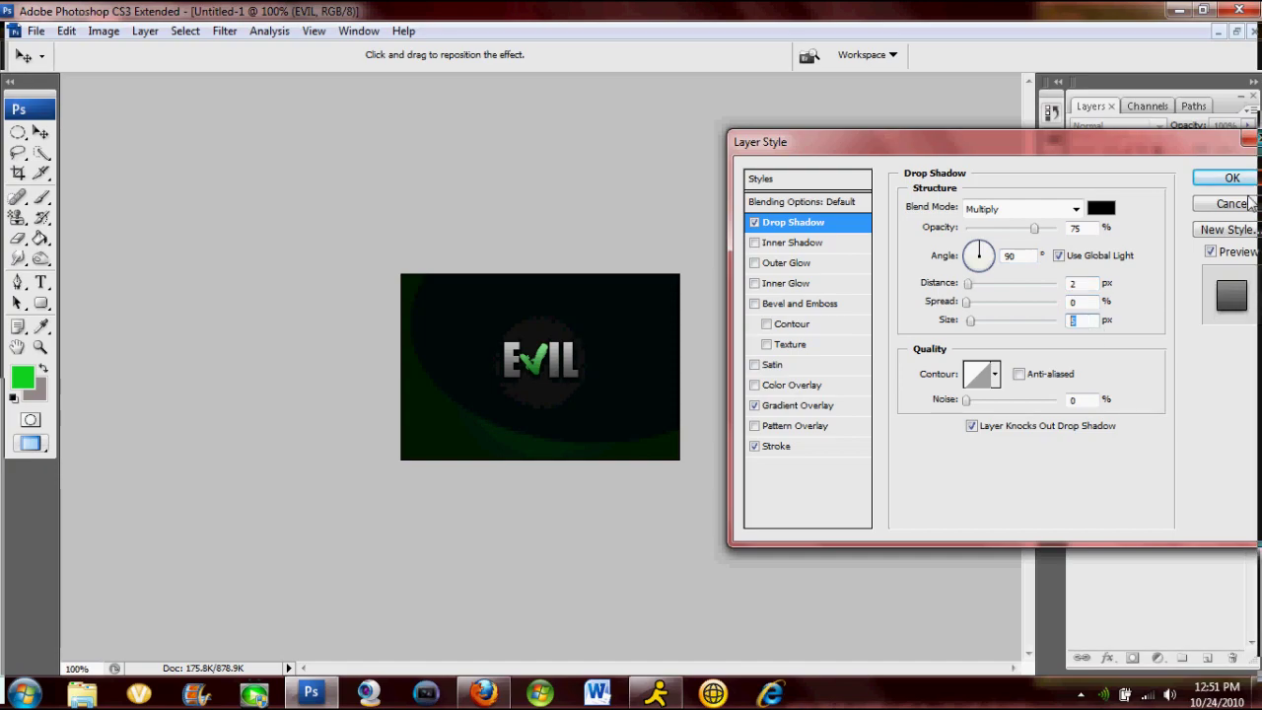
left_click(1223, 178)
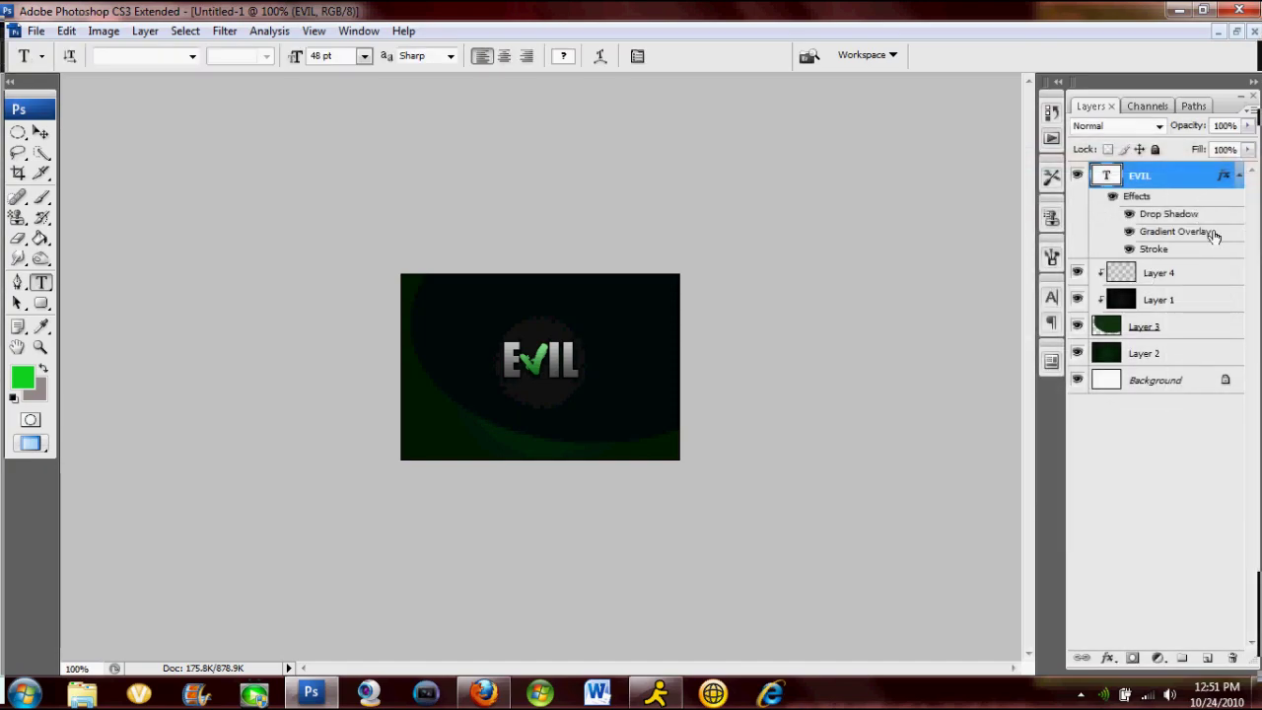
left_click(1238, 177)
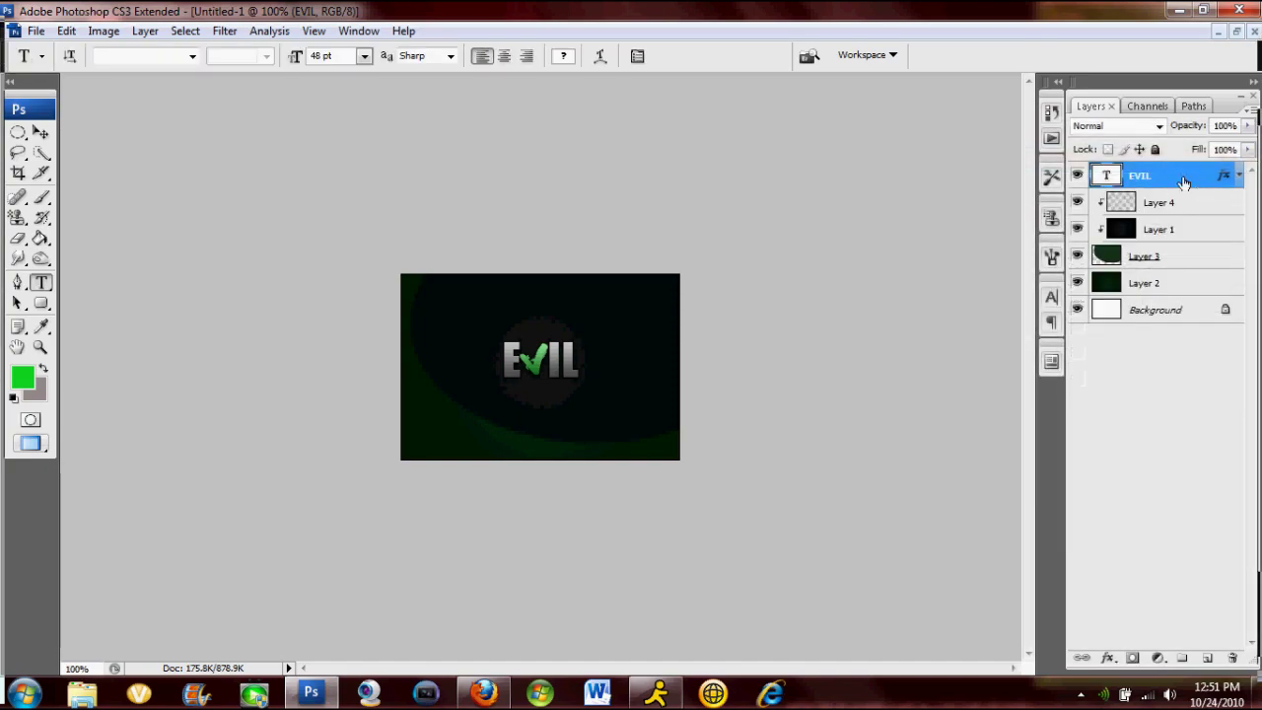
Step: Duplicate the EVIL text layer and rasterize the copy
right_click(1183, 182)
left_click(1118, 190)
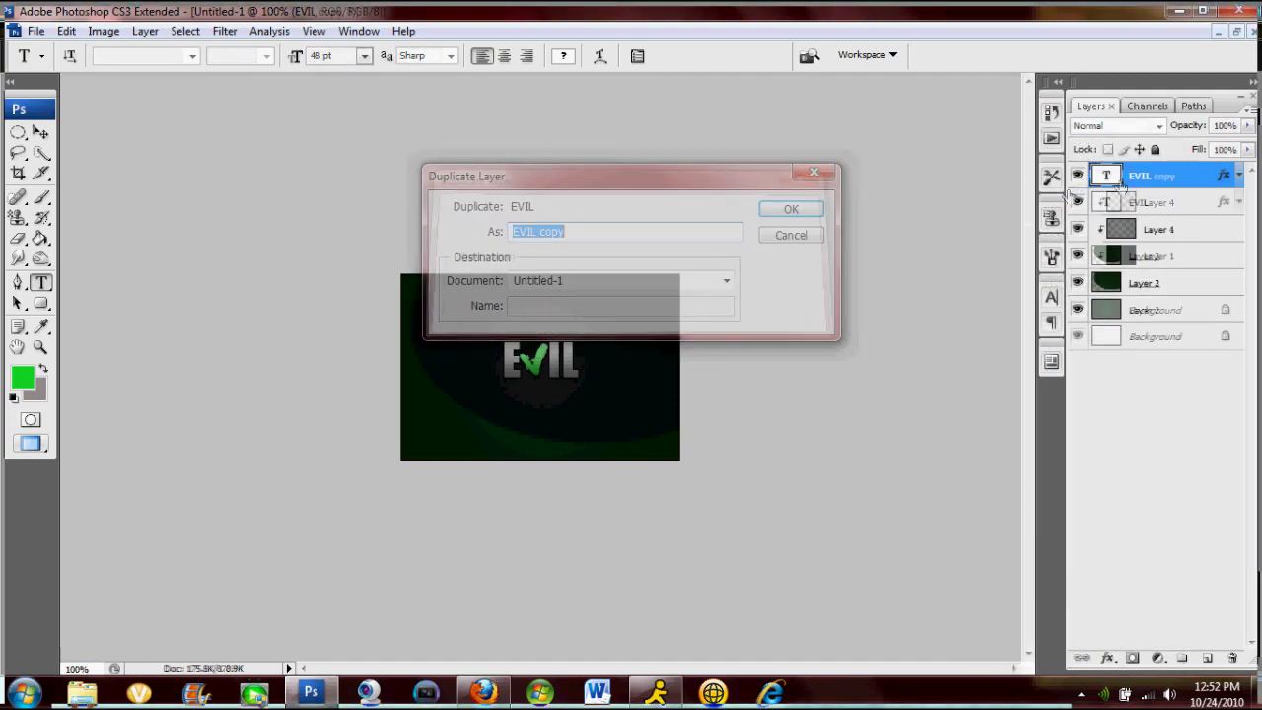
right_click(1144, 178)
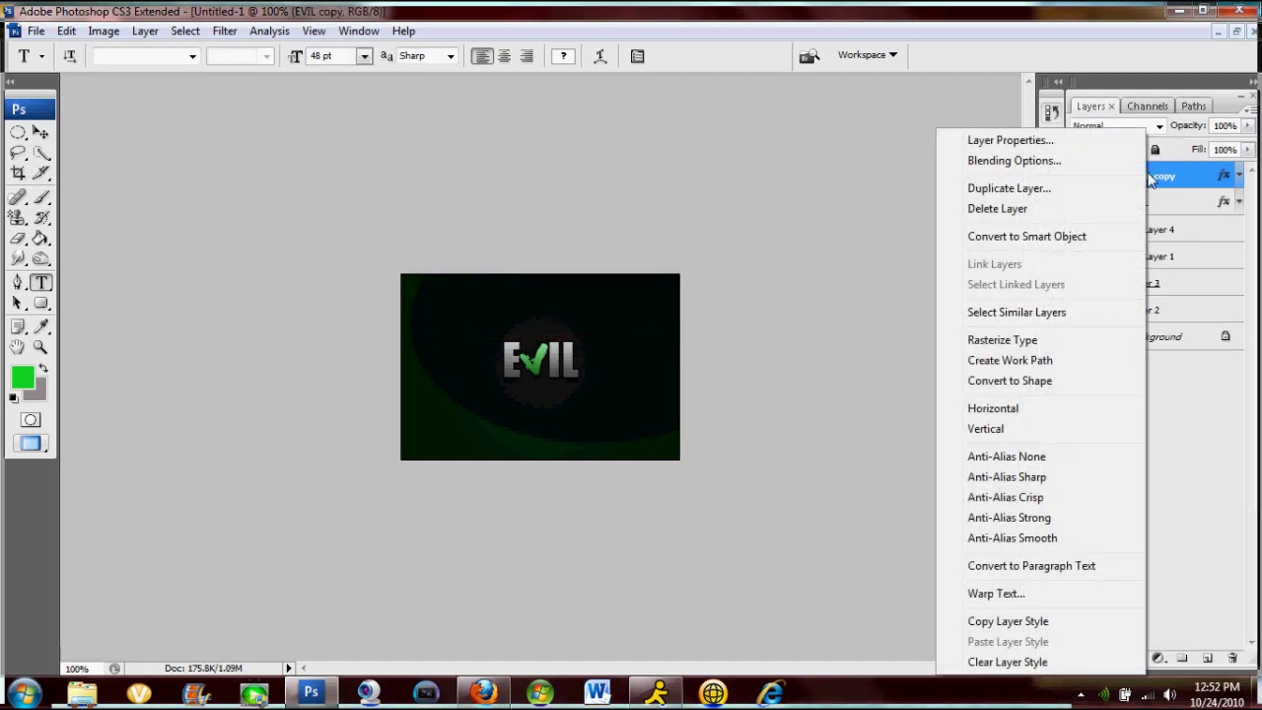
left_click(997, 339)
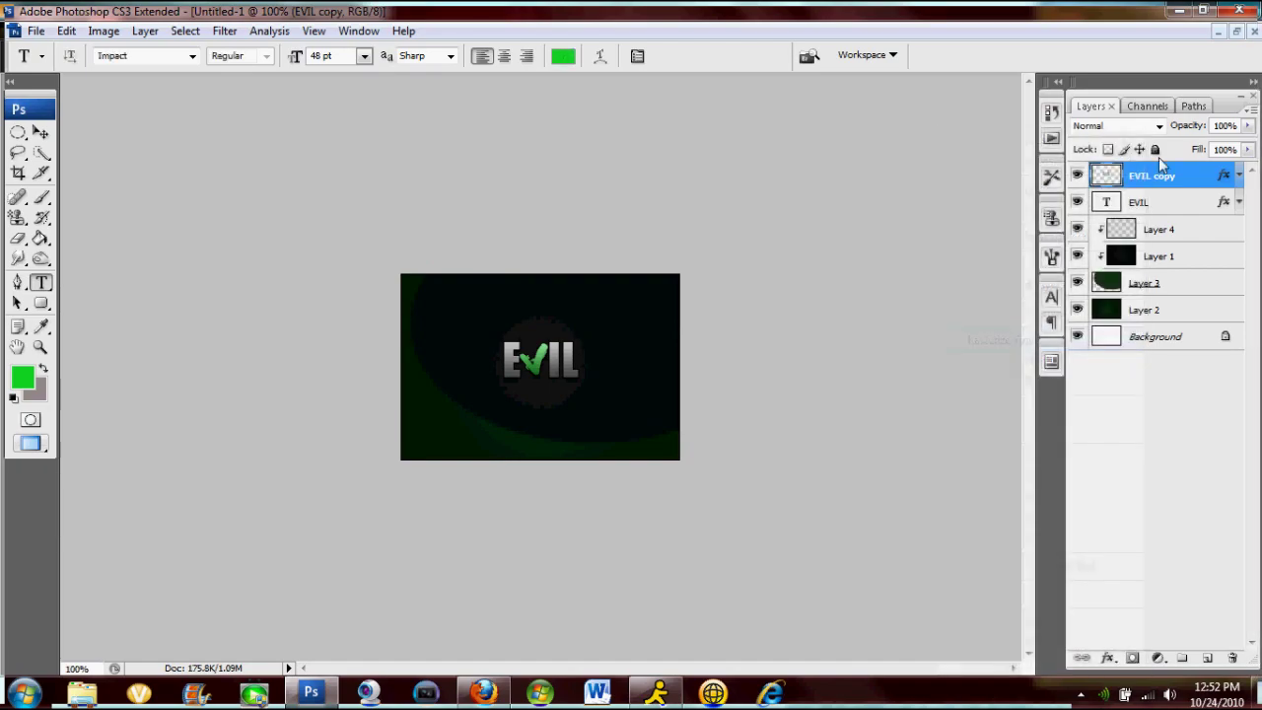
Step: Turn off the stroke, gradient overlay and drop shadow effects on the EVIL copy layer
right_click(1149, 178)
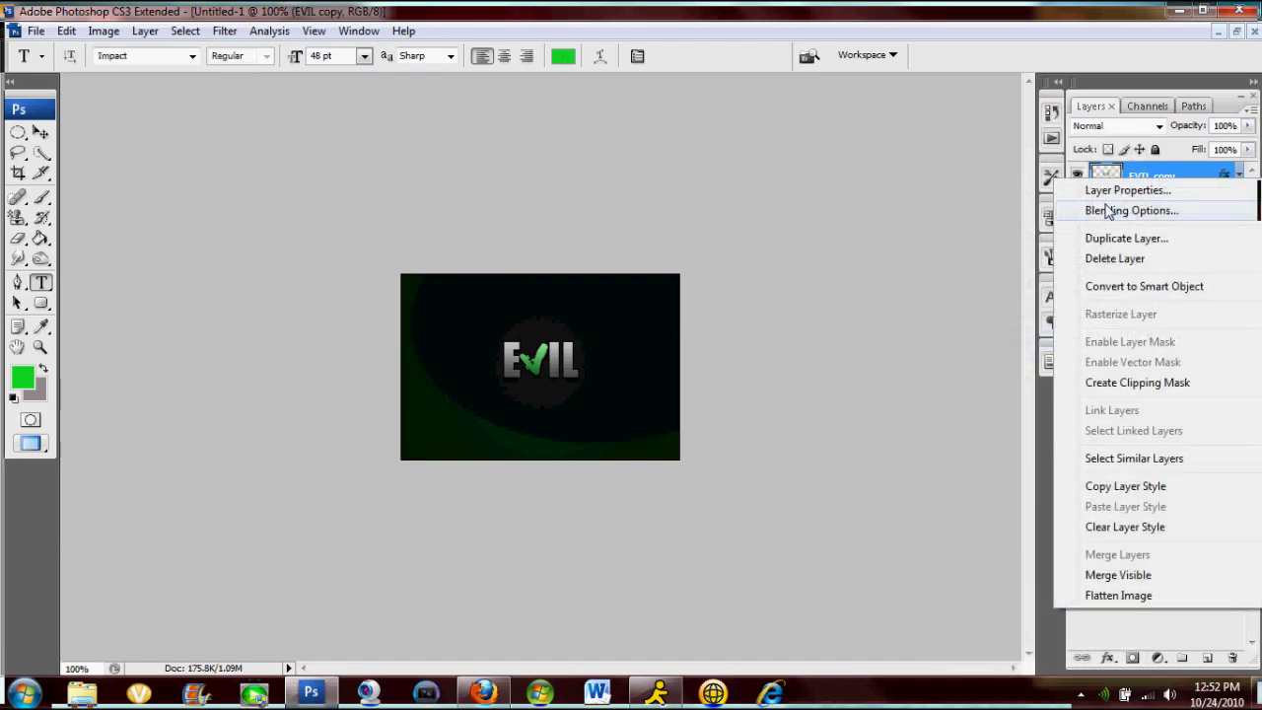
left_click(1109, 211)
left_click(755, 446)
left_click(754, 405)
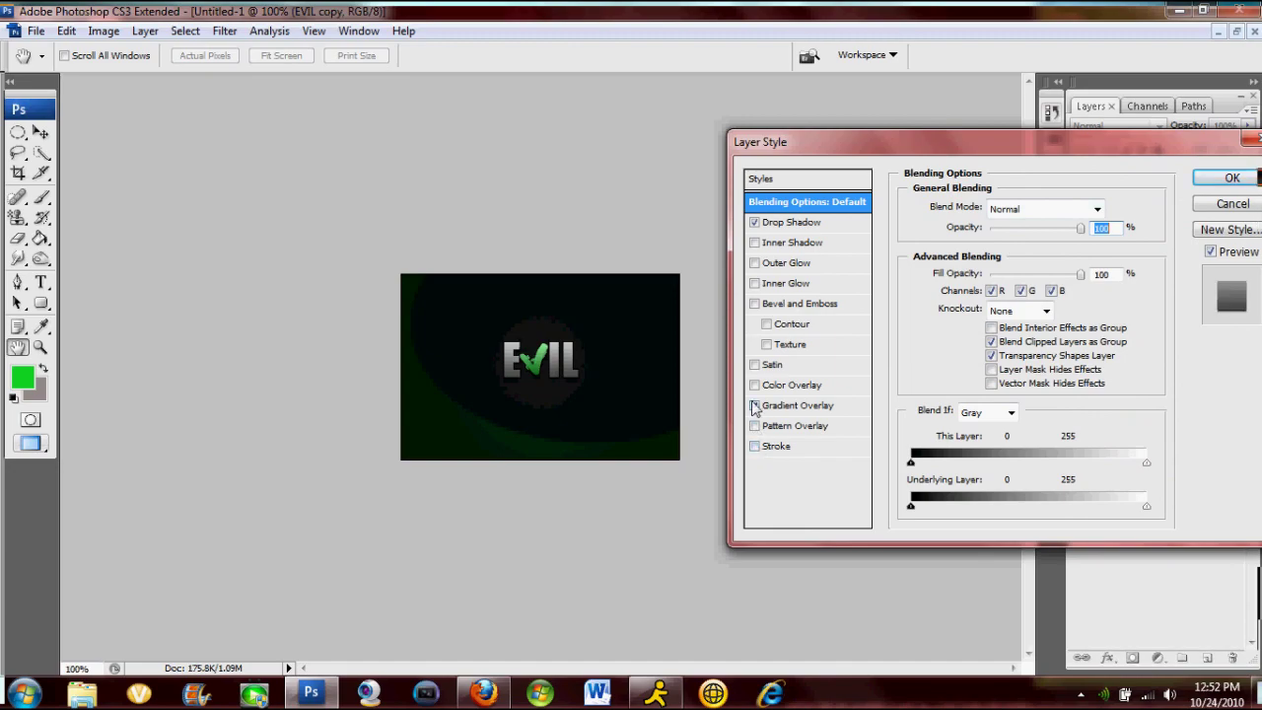
left_click(755, 222)
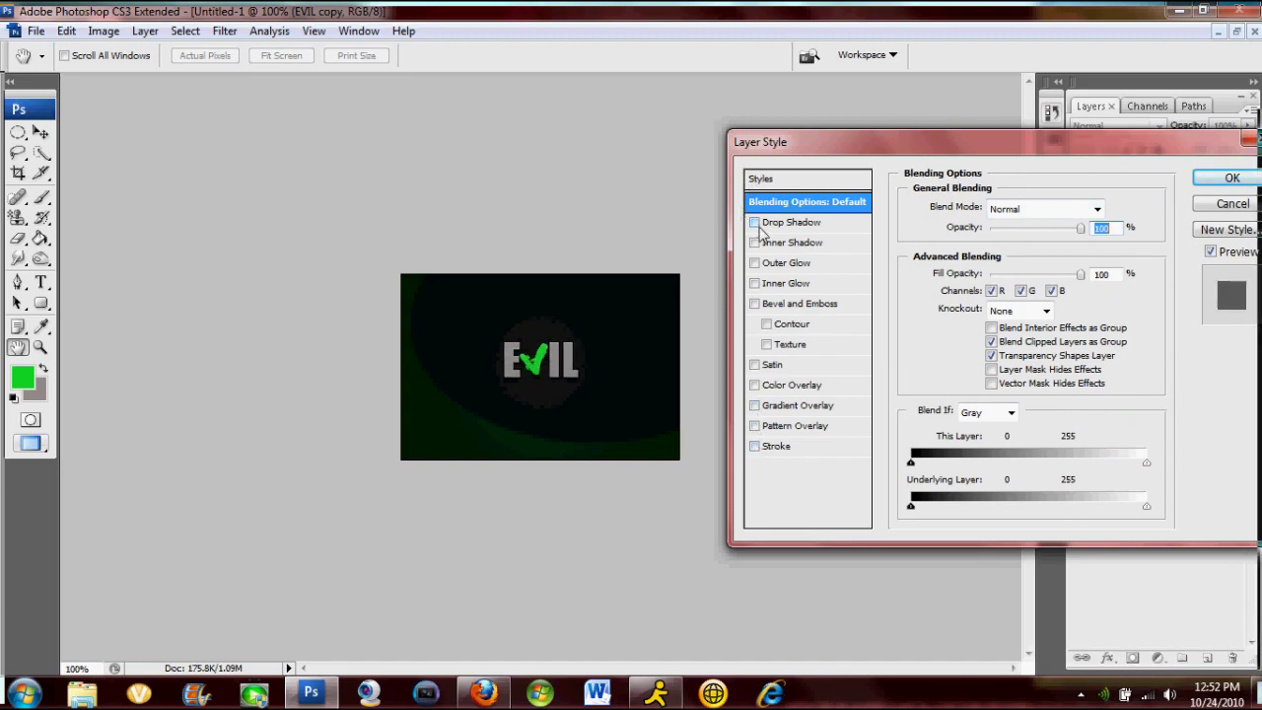
Step: Apply a black 000000 color overlay to the EVIL copy layer
left_click(807, 386)
left_click(1097, 209)
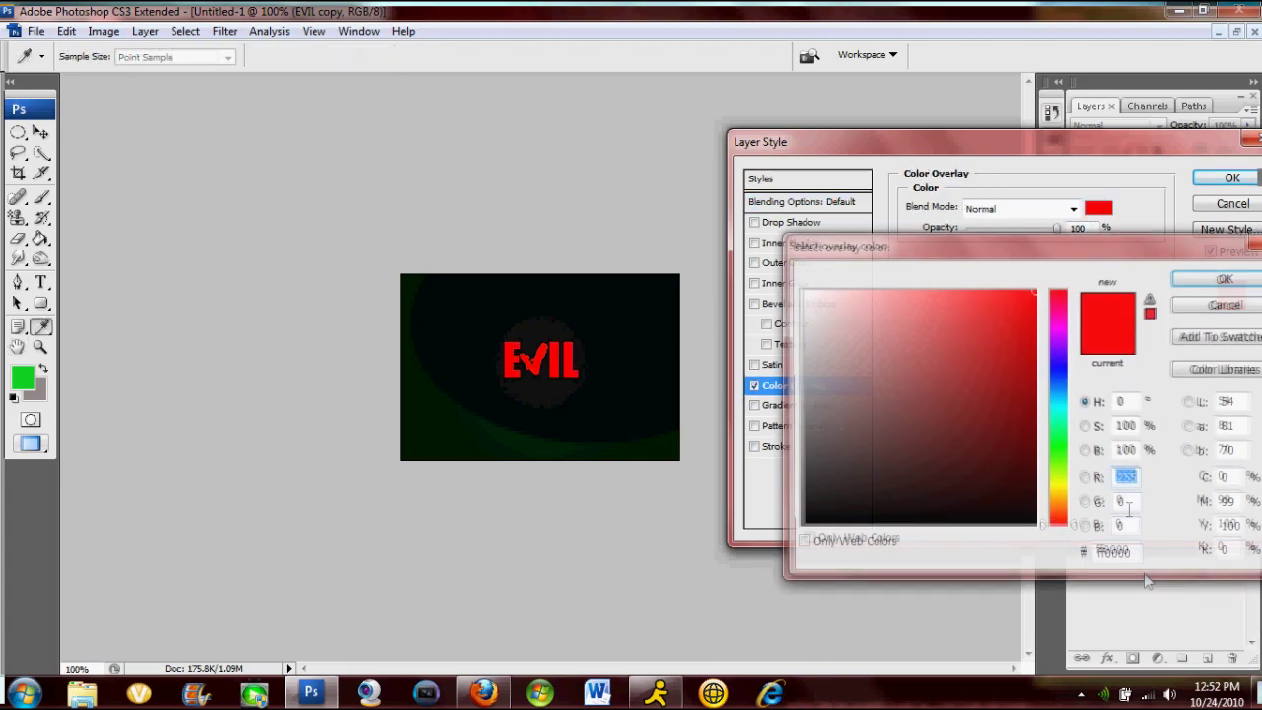
type("000000")
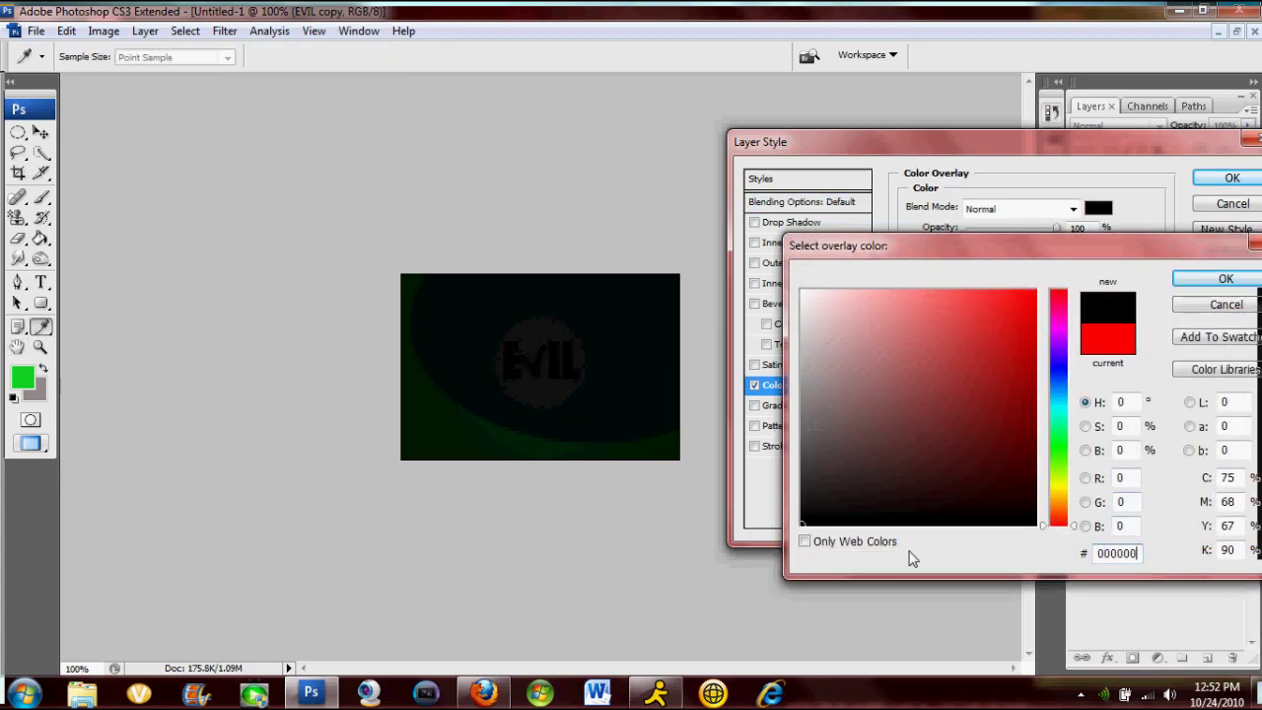
key("Return")
left_click(1215, 177)
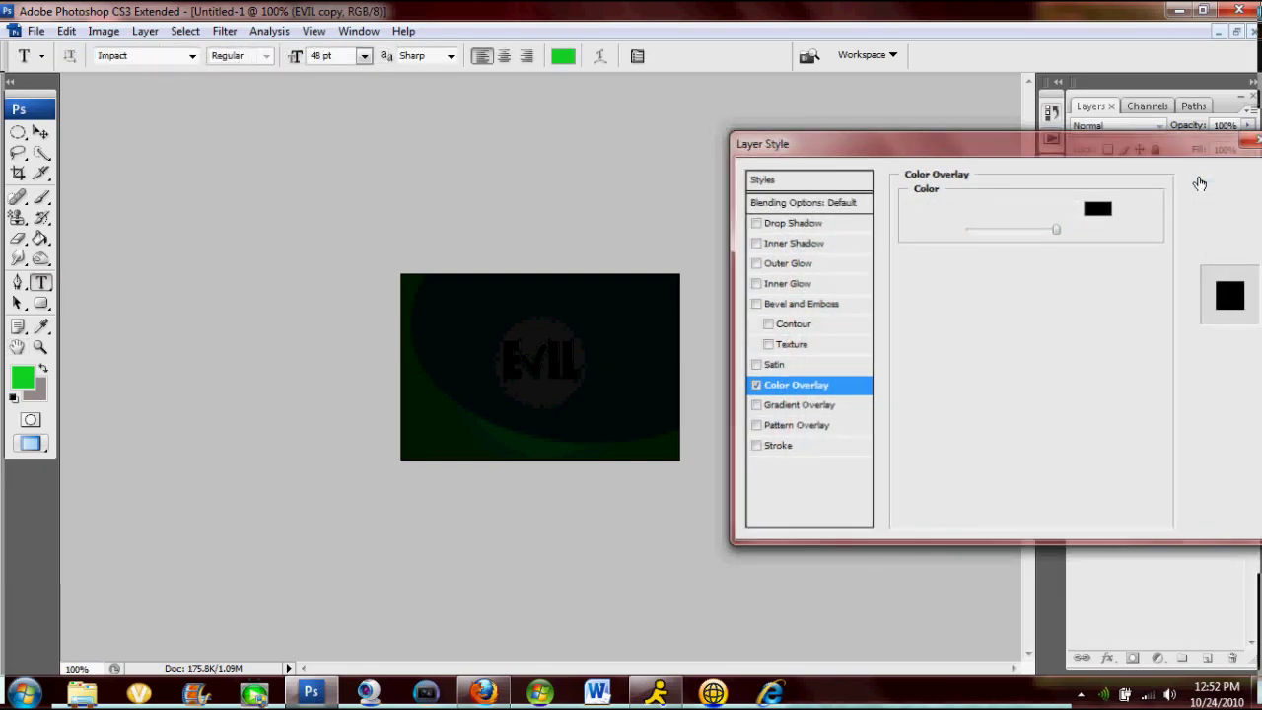
Step: Flip the black EVIL copy vertically
left_click(66, 31)
mouse_move(178, 357)
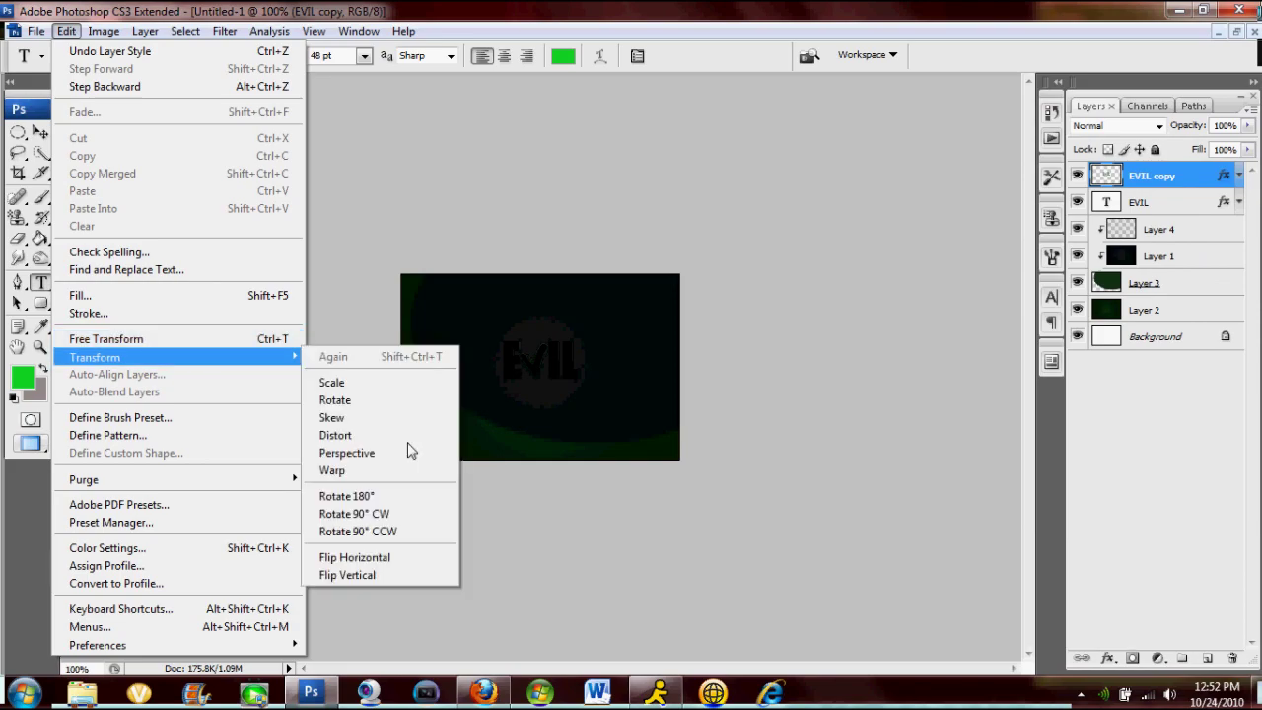
left_click(347, 575)
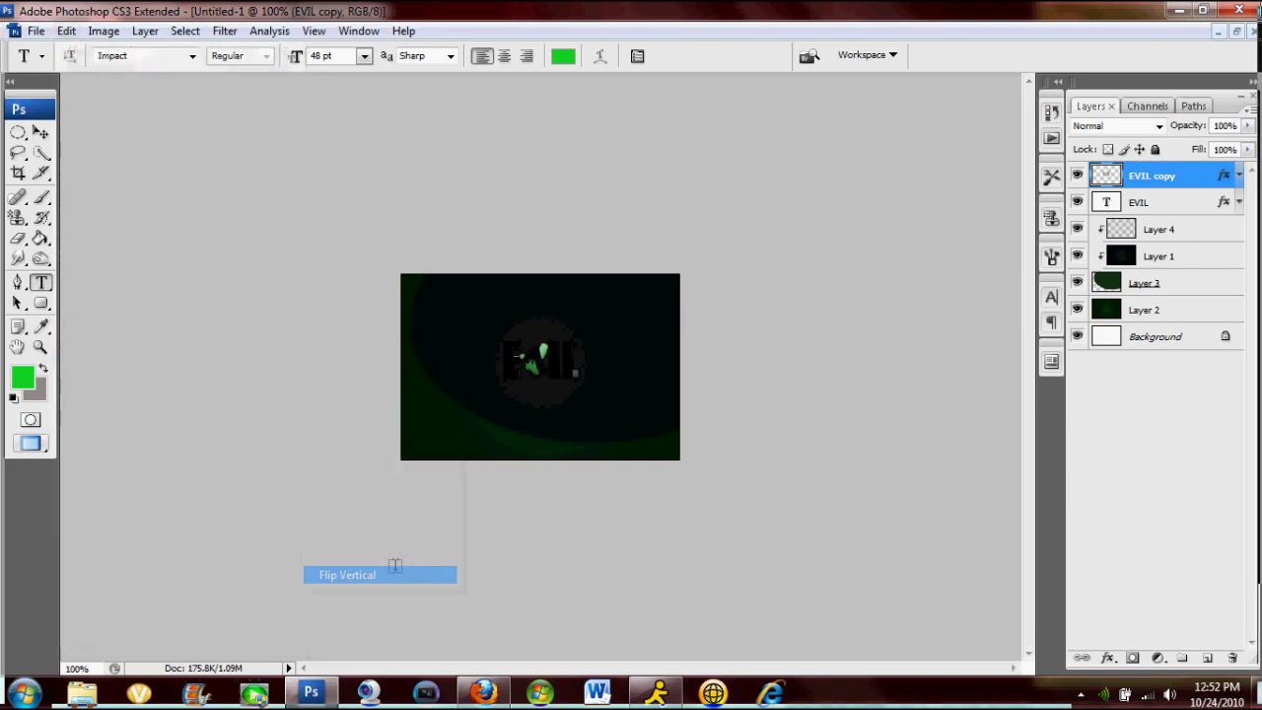
Step: Move the flipped copy down directly beneath the original text and stack its layer below the EVIL text layer
left_click(41, 132)
key("shift+Down")
key("shift+Down")
key("shift+Down")
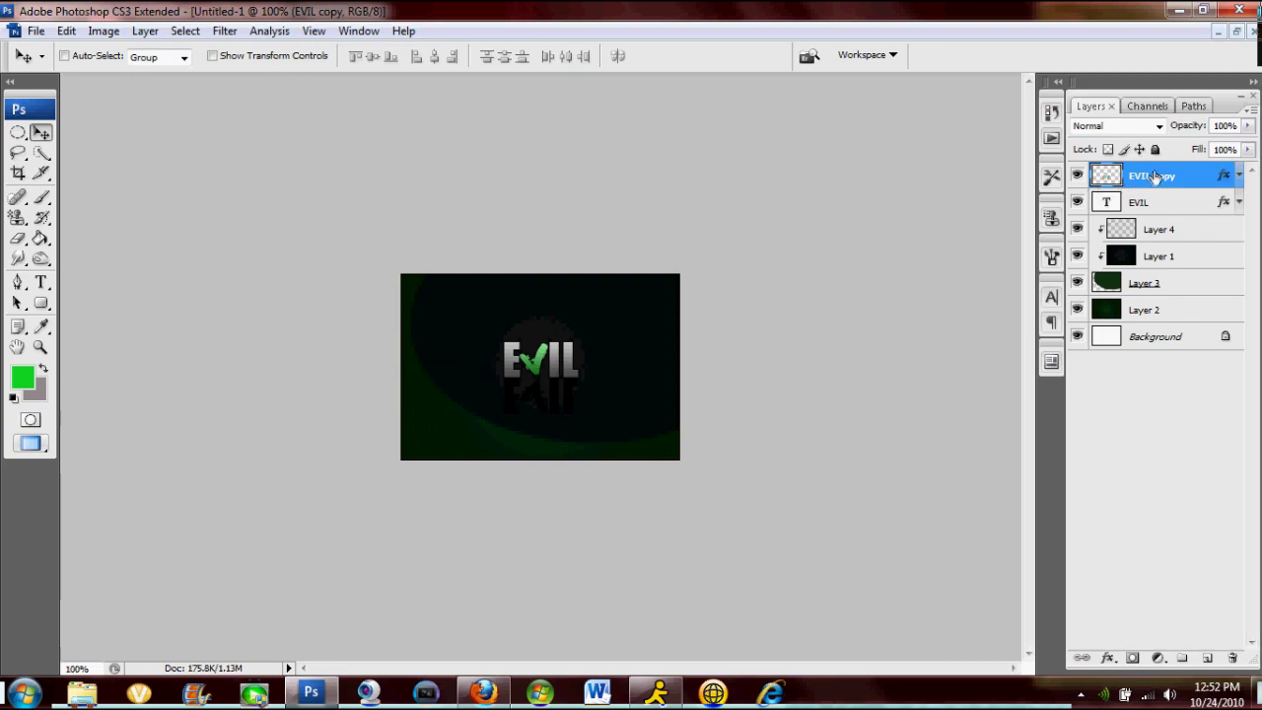
left_click_drag(1154, 184, 1159, 203)
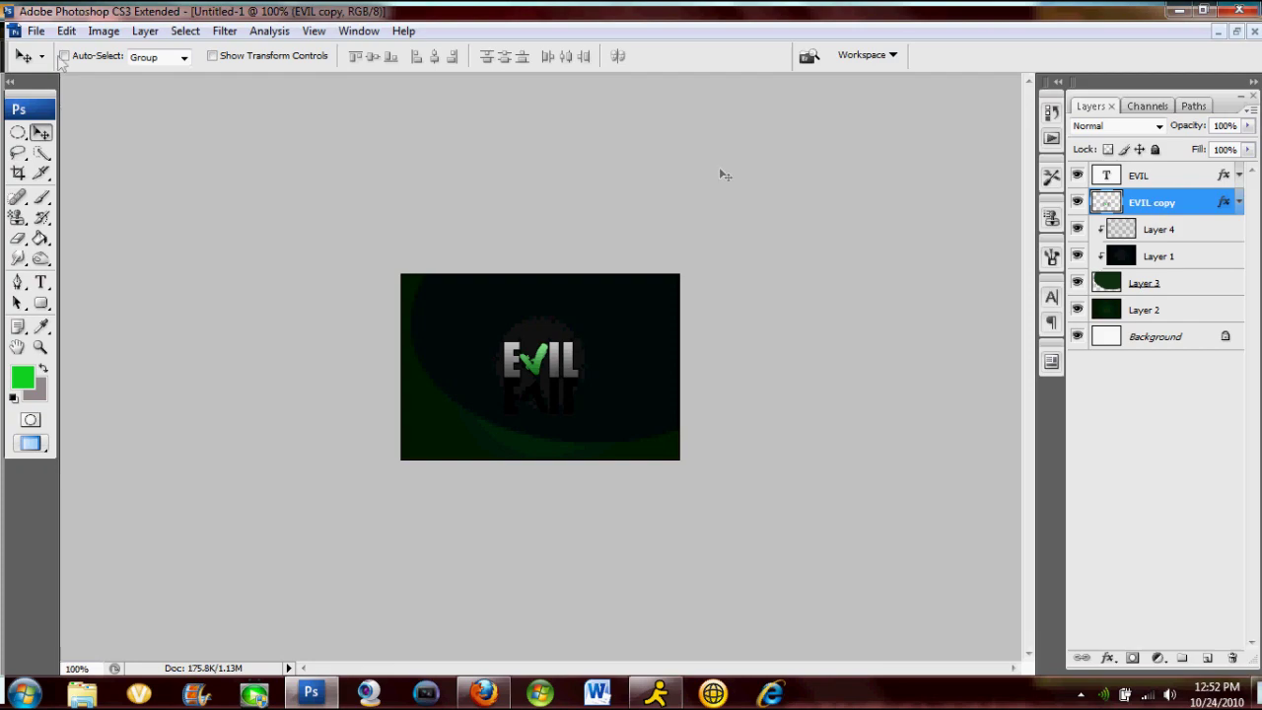
Step: Add a fully revealing layer mask to the EVIL copy layer
left_click(145, 30)
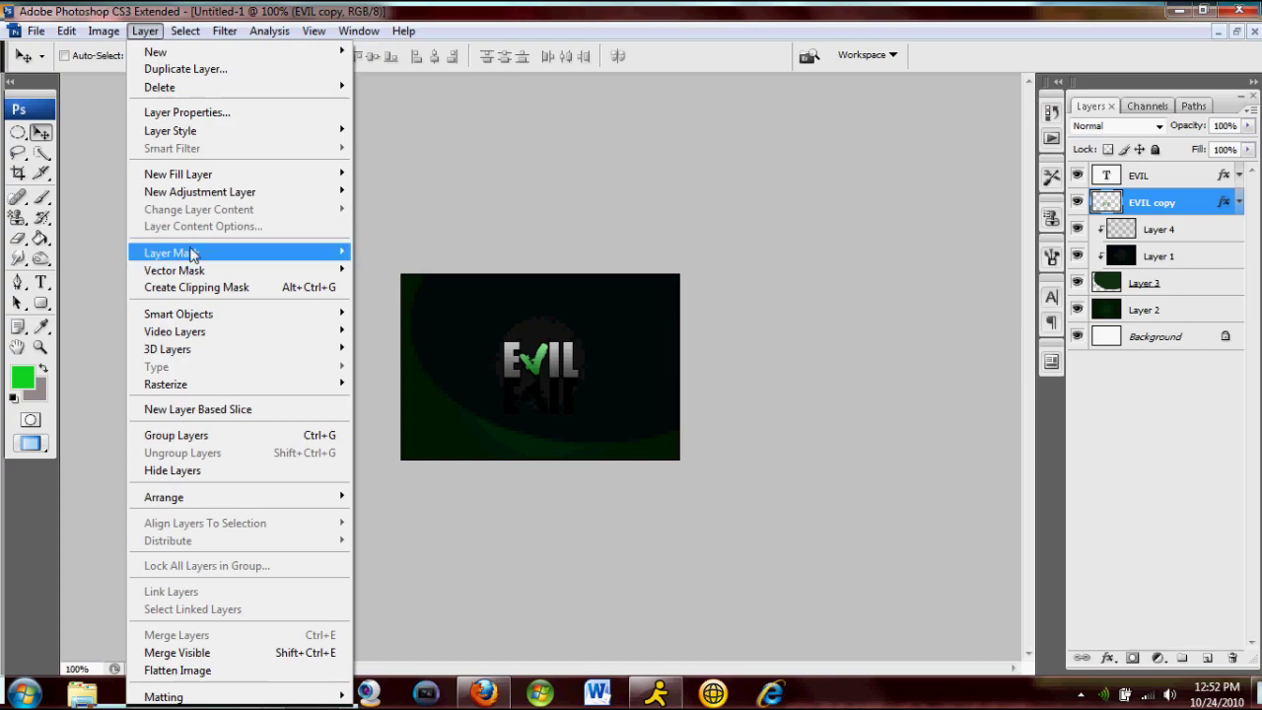
mouse_move(192, 253)
left_click(391, 253)
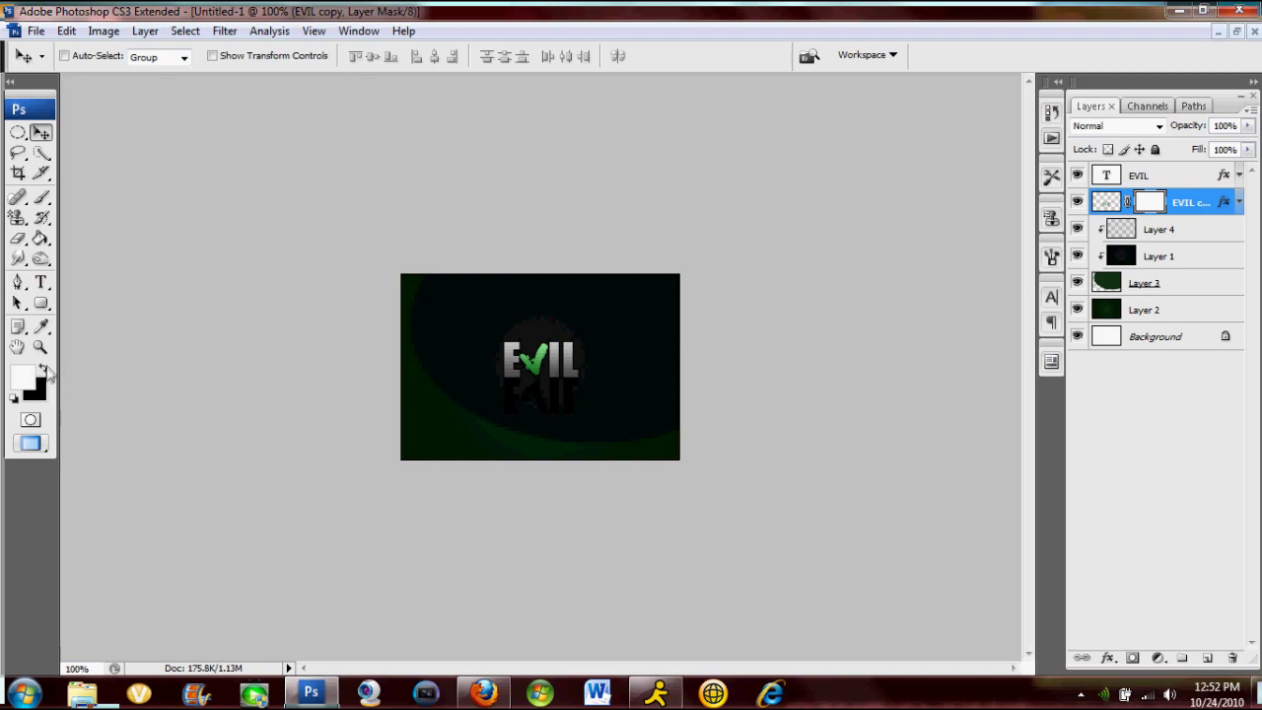
Step: Draw a vertical white-to-black linear gradient on the copy's mask so the flipped text fades out towards its lower edge
left_click(41, 252)
left_click(42, 239)
left_click(110, 238)
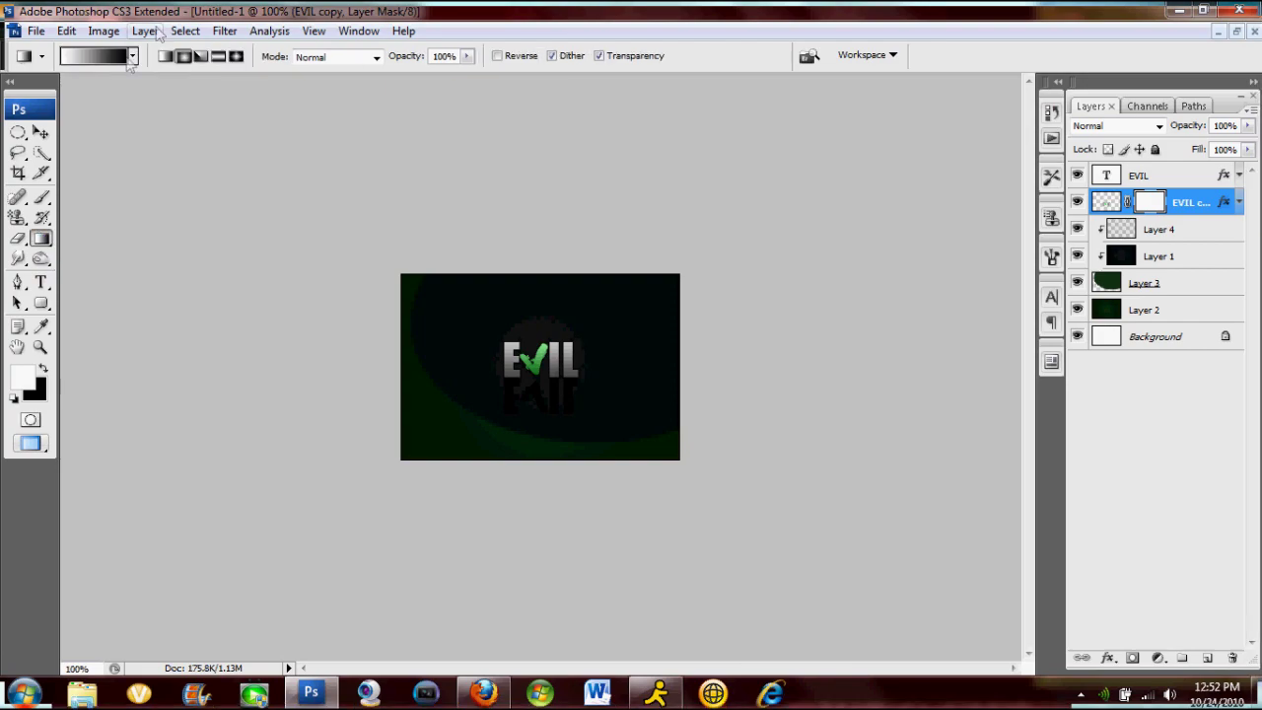
left_click(164, 56)
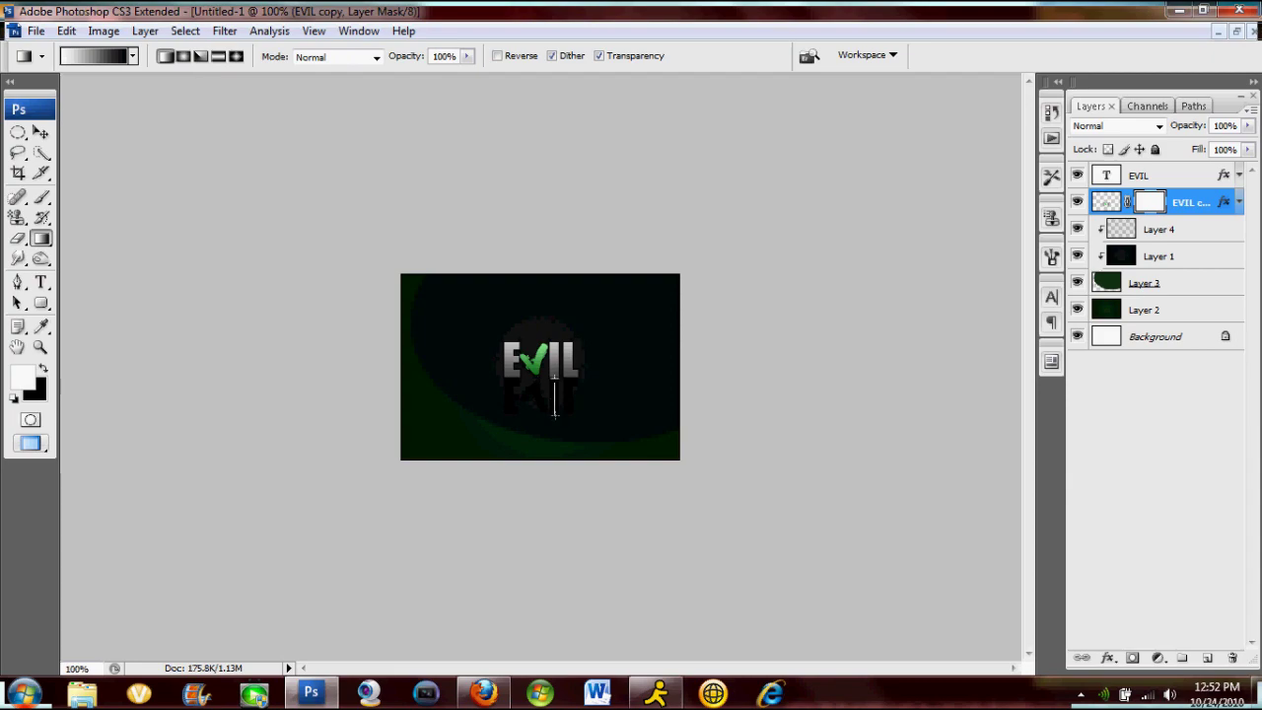
left_click_drag(554, 415, 554, 411)
Step: Apply a perspective transform to the EVIL copy that widens the lower edge of the flipped text
left_click(65, 33)
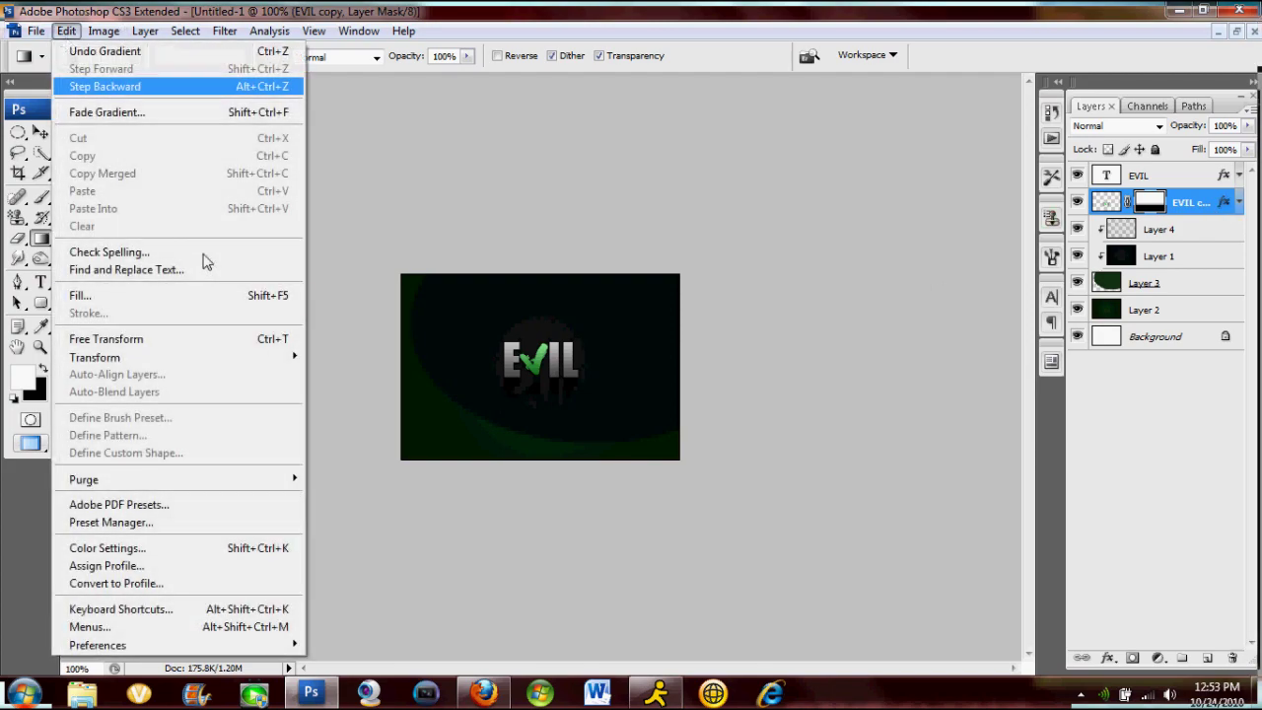
mouse_move(264, 357)
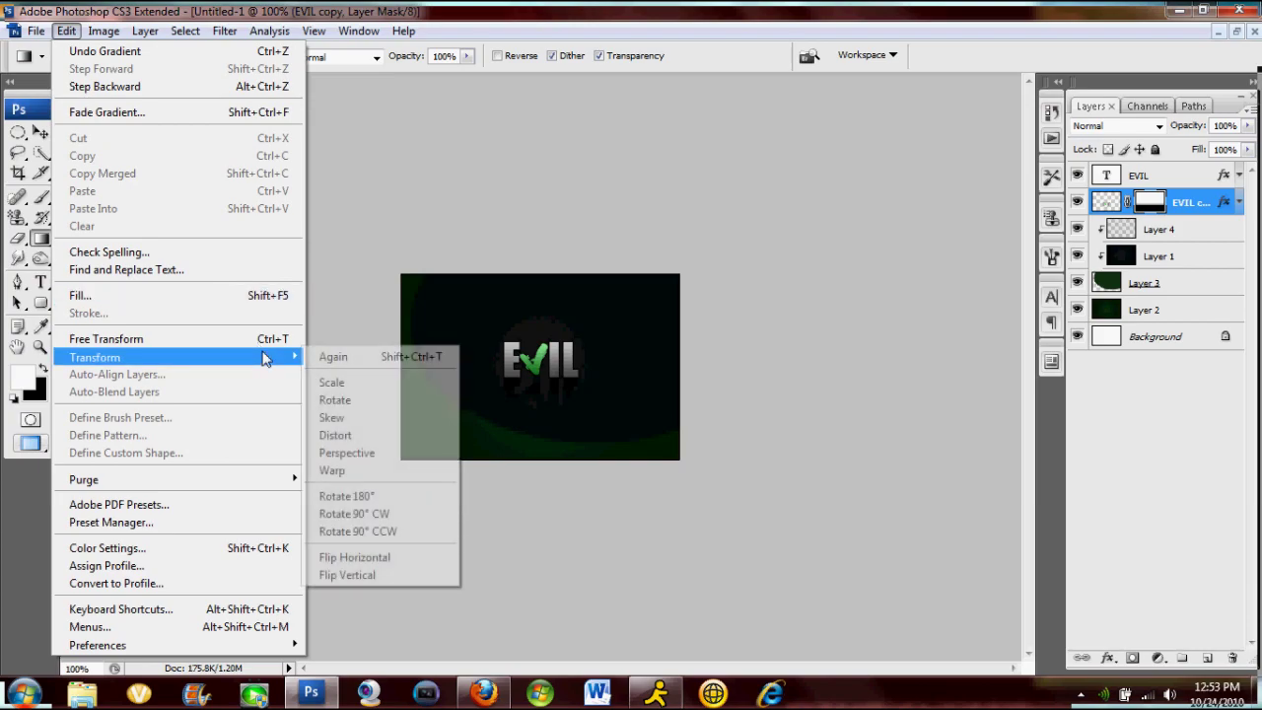
left_click(385, 453)
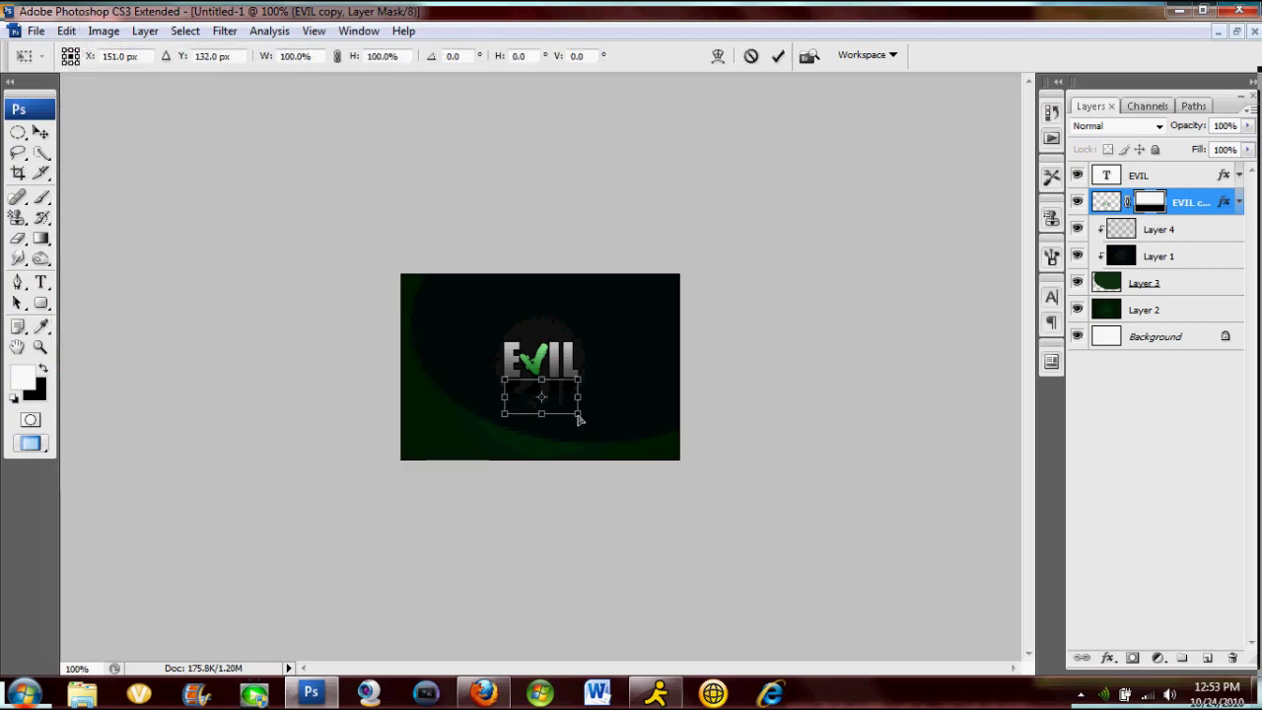
left_click_drag(581, 419, 593, 419)
key("Return")
key("g")
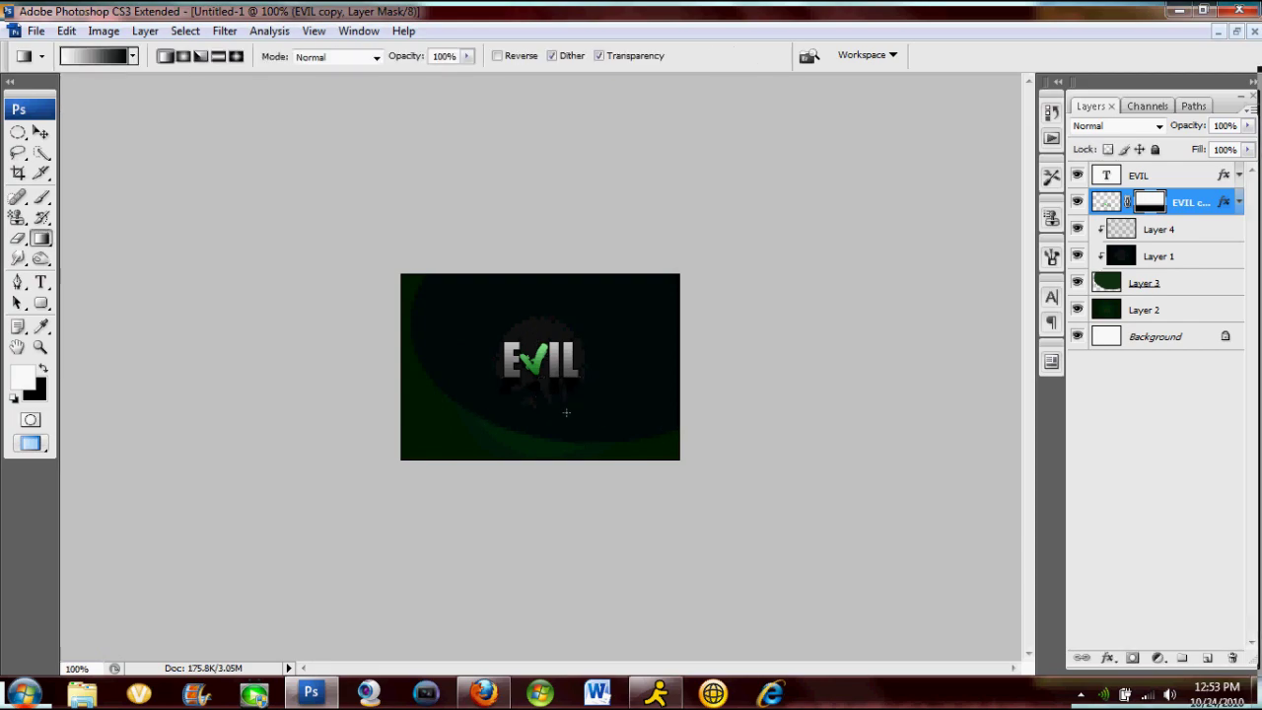
Step: Create a new blank layer directly above the EVIL text layer, keeping the default settings
left_click(1166, 175)
key("ctrl+shift+n")
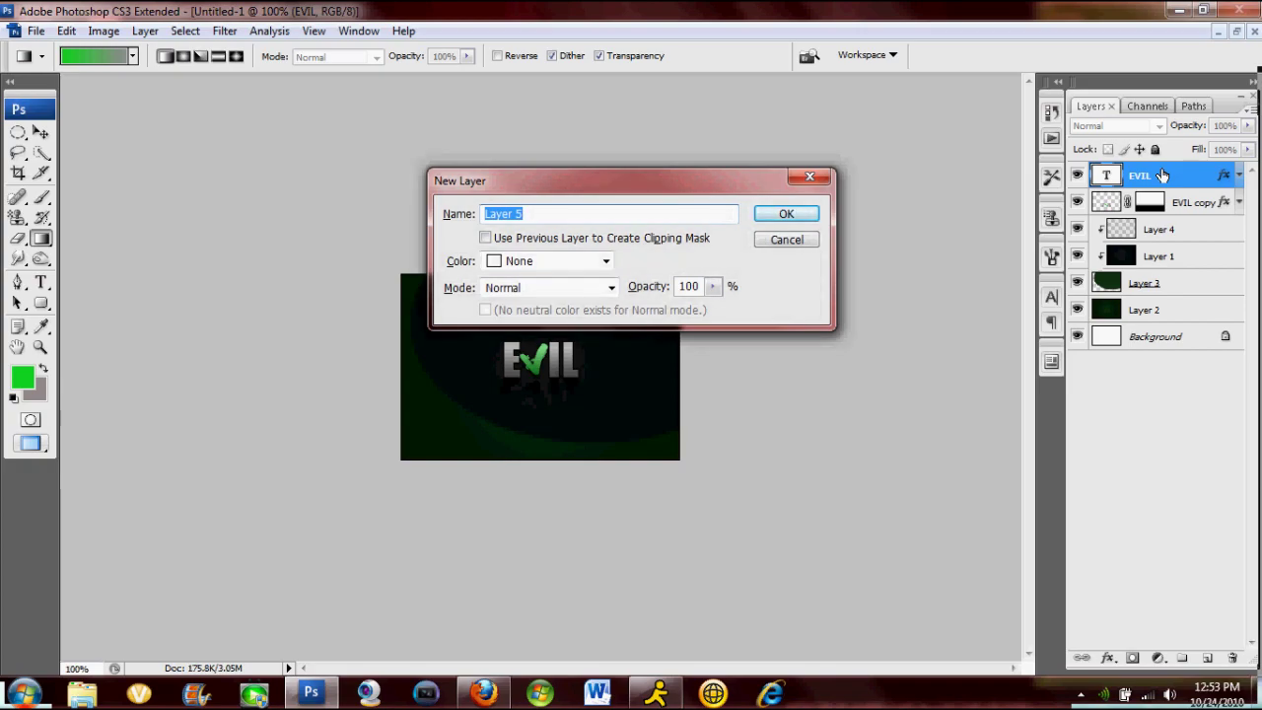
key("Return")
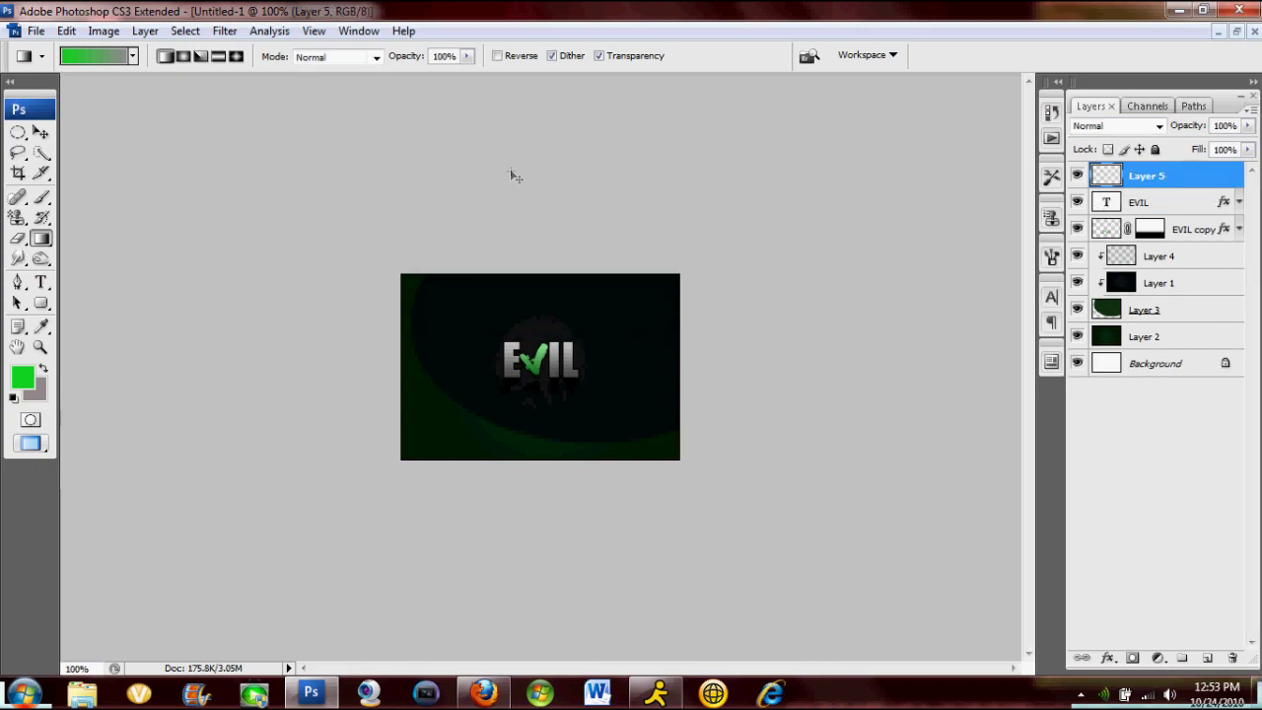
Step: Draw a white Pen tool shape over the upper part of the EVIL text, giving it a wavy lower edge through the letters
left_click(20, 281)
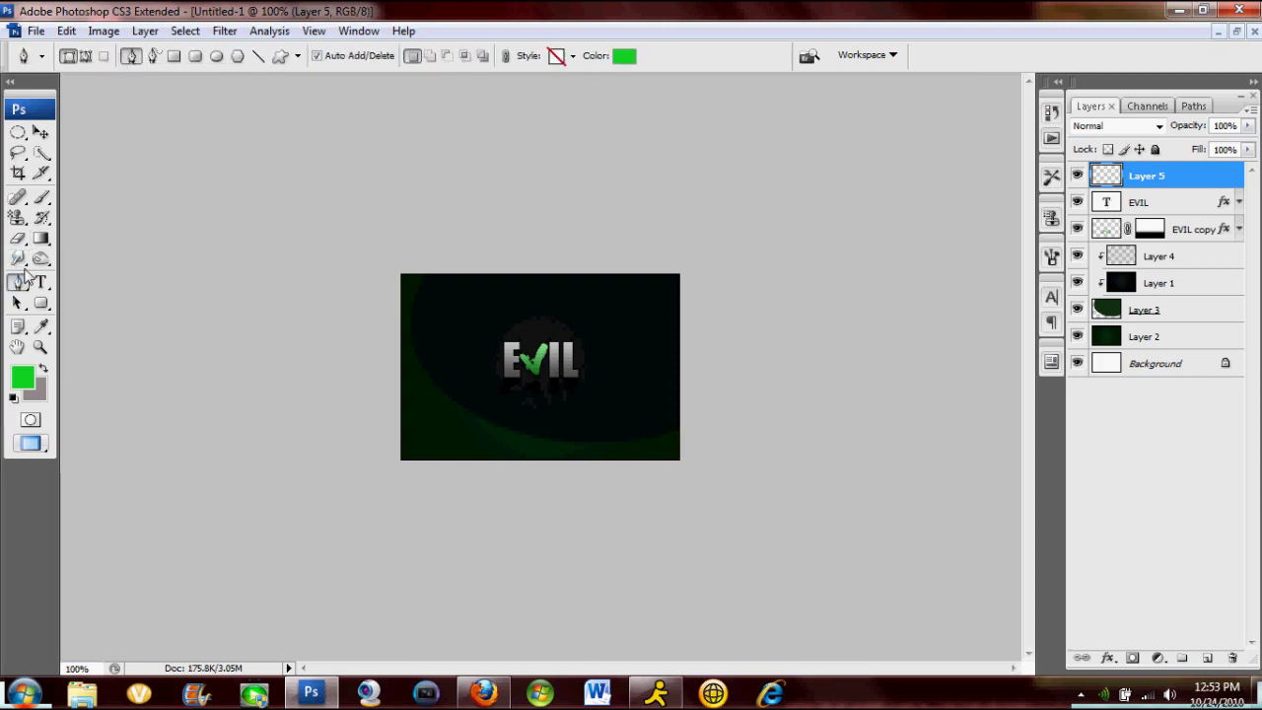
left_click(14, 399)
left_click(43, 369)
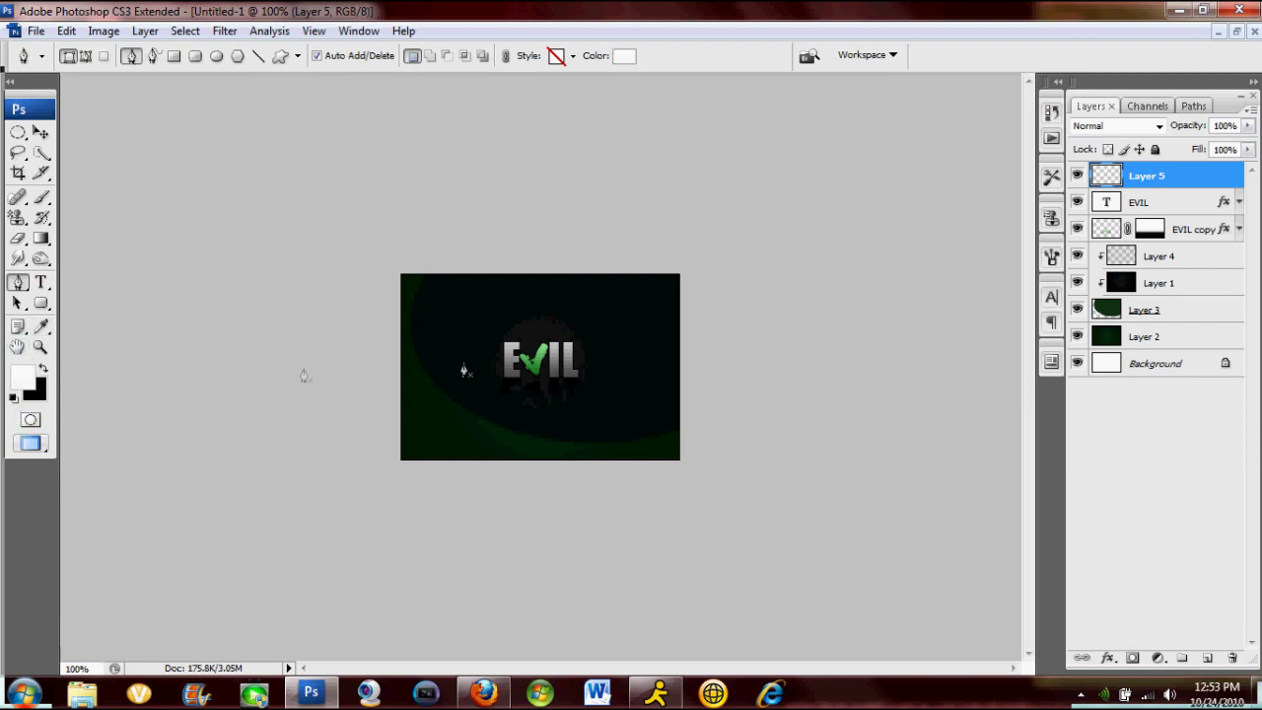
left_click(475, 331)
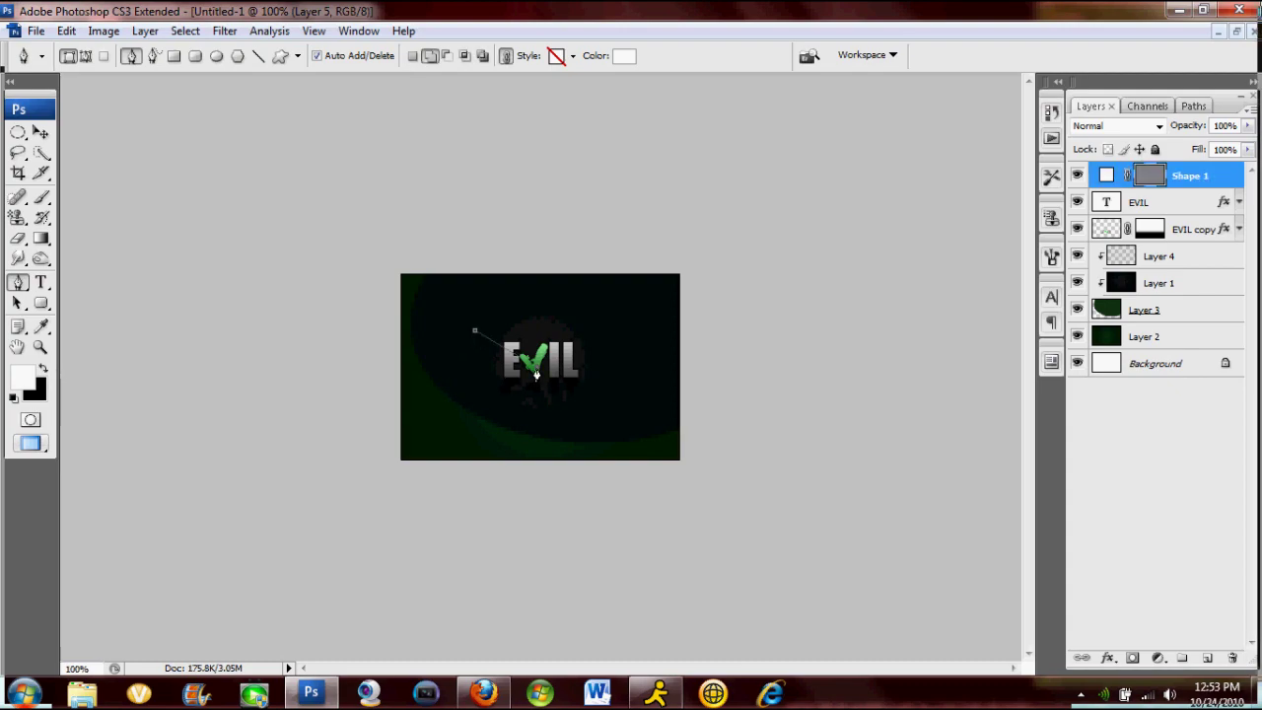
left_click_drag(537, 369, 596, 350)
left_click(623, 382)
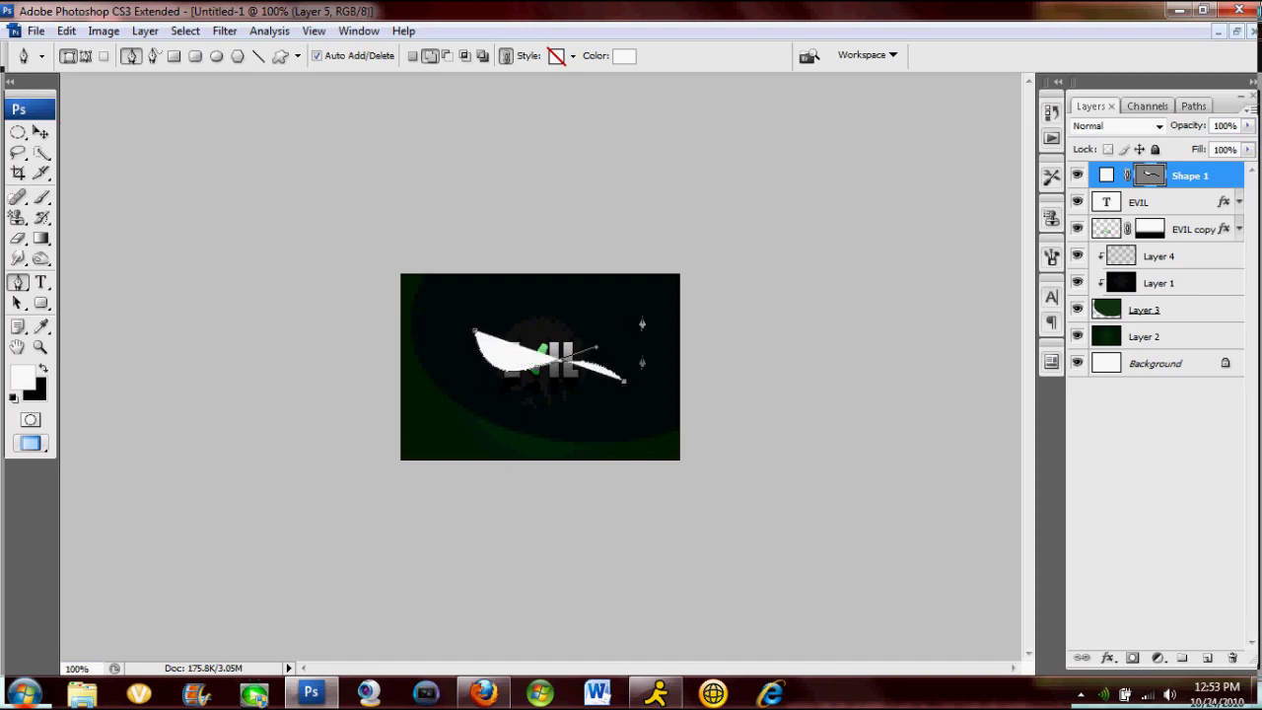
left_click(642, 310)
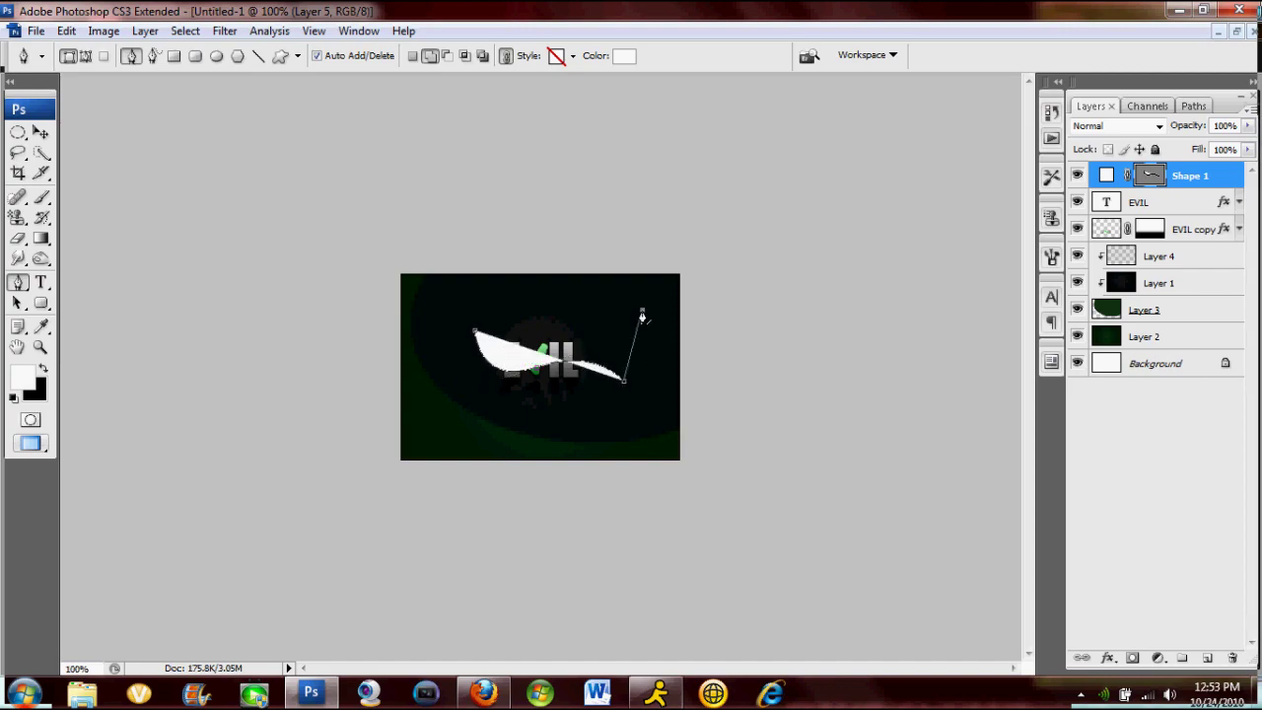
left_click(445, 296)
left_click(476, 338)
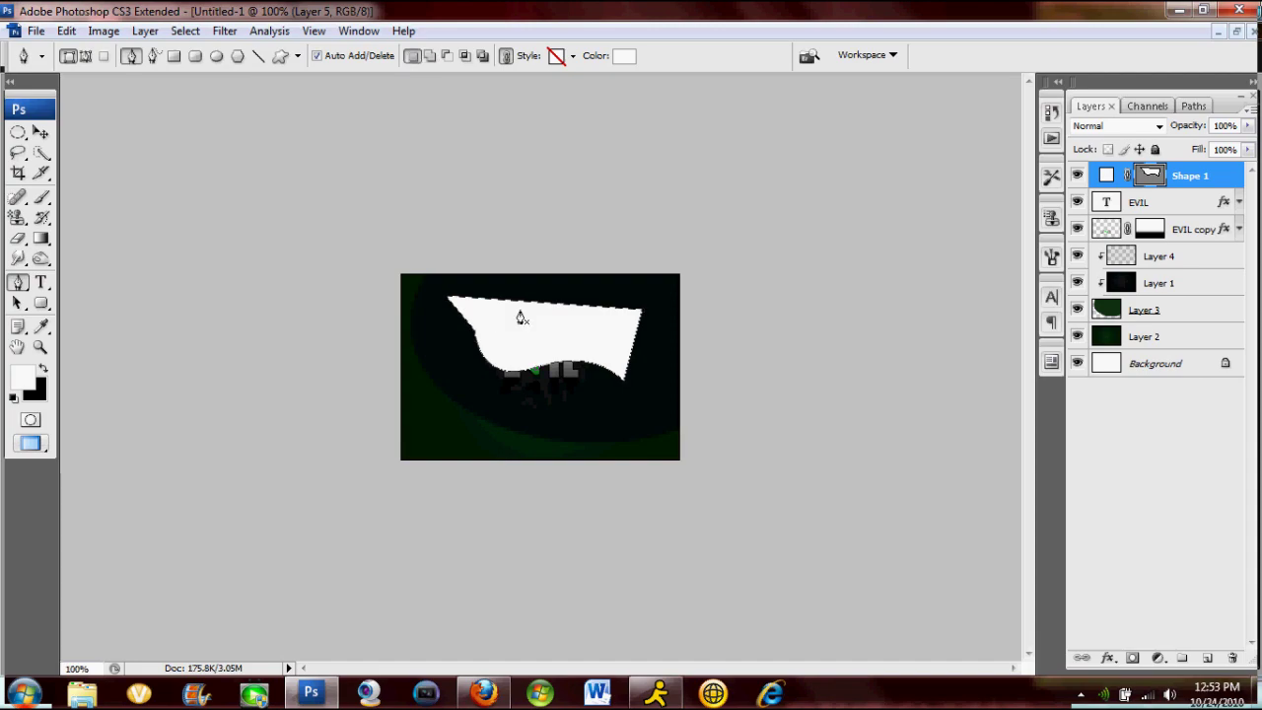
key("Return")
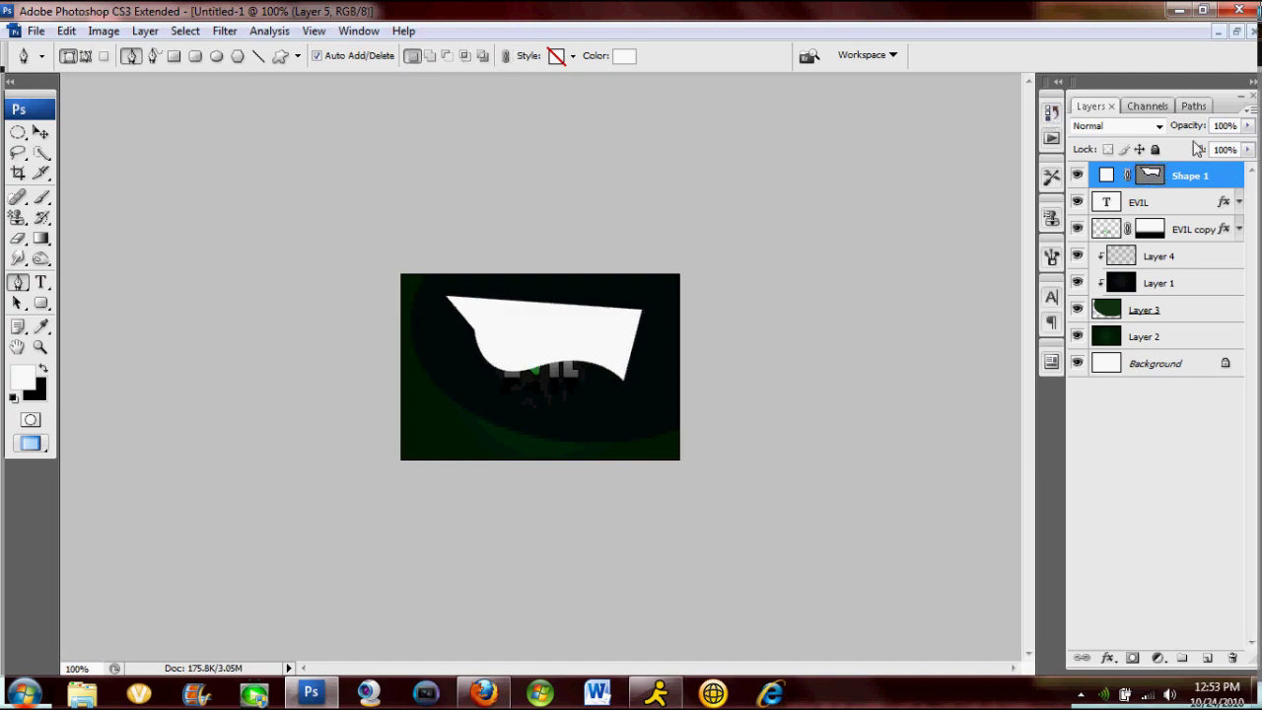
Step: Clip the white shape layer to the EVIL text and set its opacity to 50%
key("ctrl+alt+g")
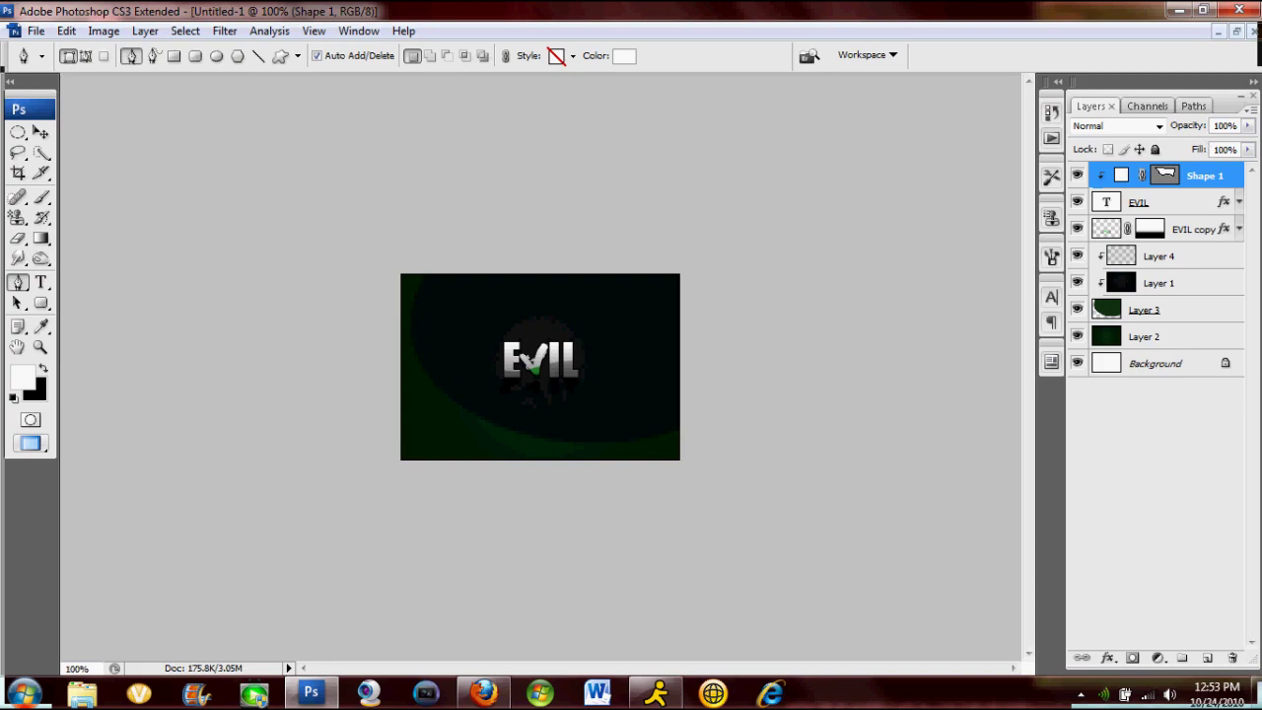
left_click(1224, 125)
type("50")
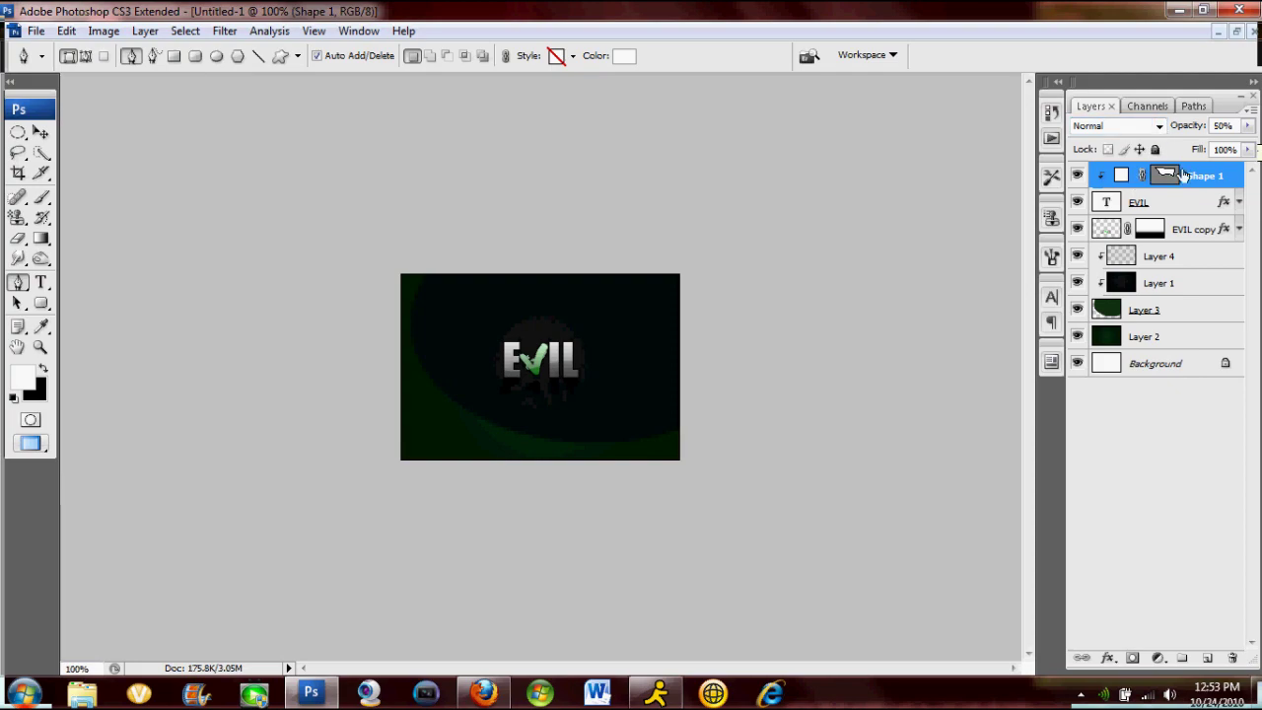
Step: Create a new layer above the shape and apply the merged image to it with Multiply blending at 100% opacity
key("ctrl+shift+n")
key("Return")
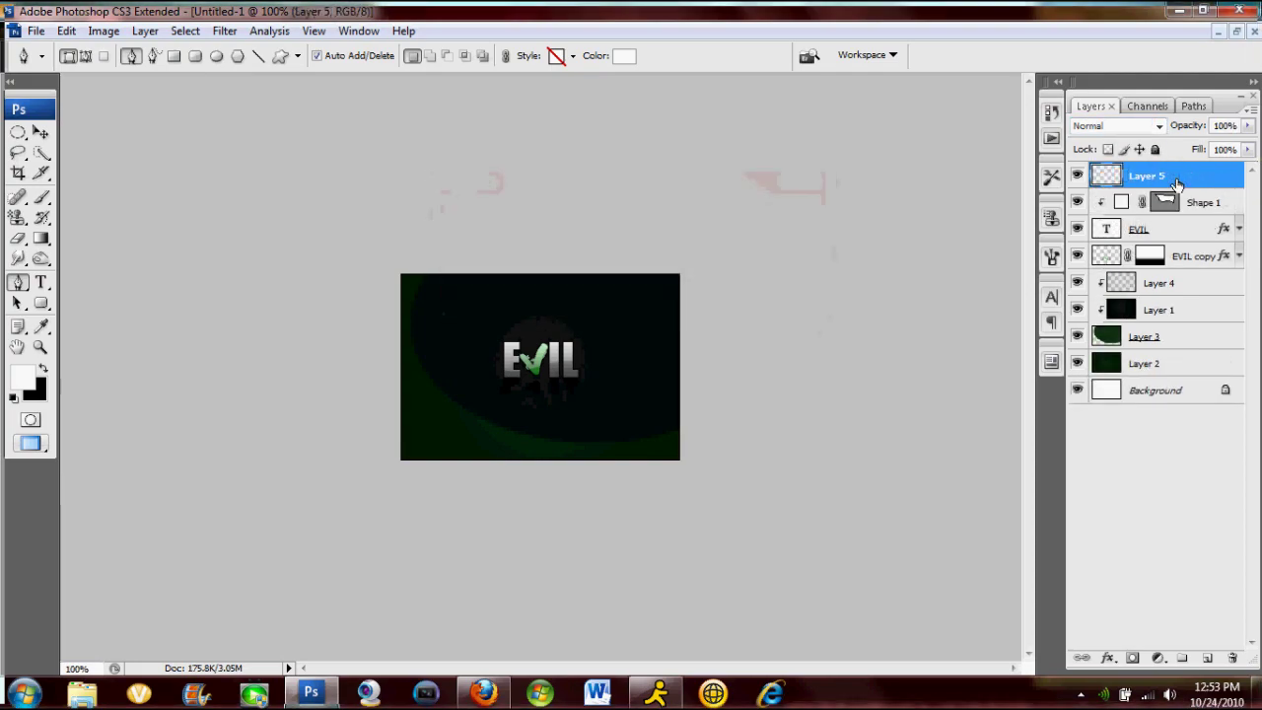
left_click(110, 33)
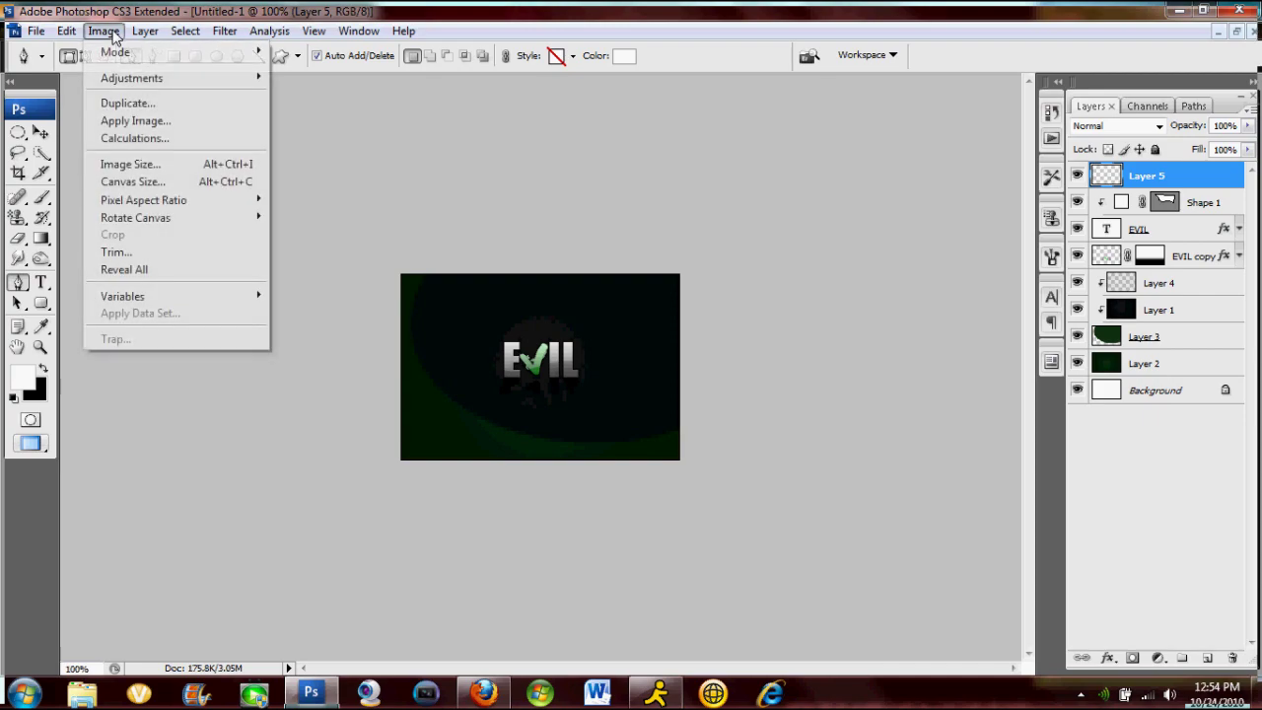
left_click(130, 120)
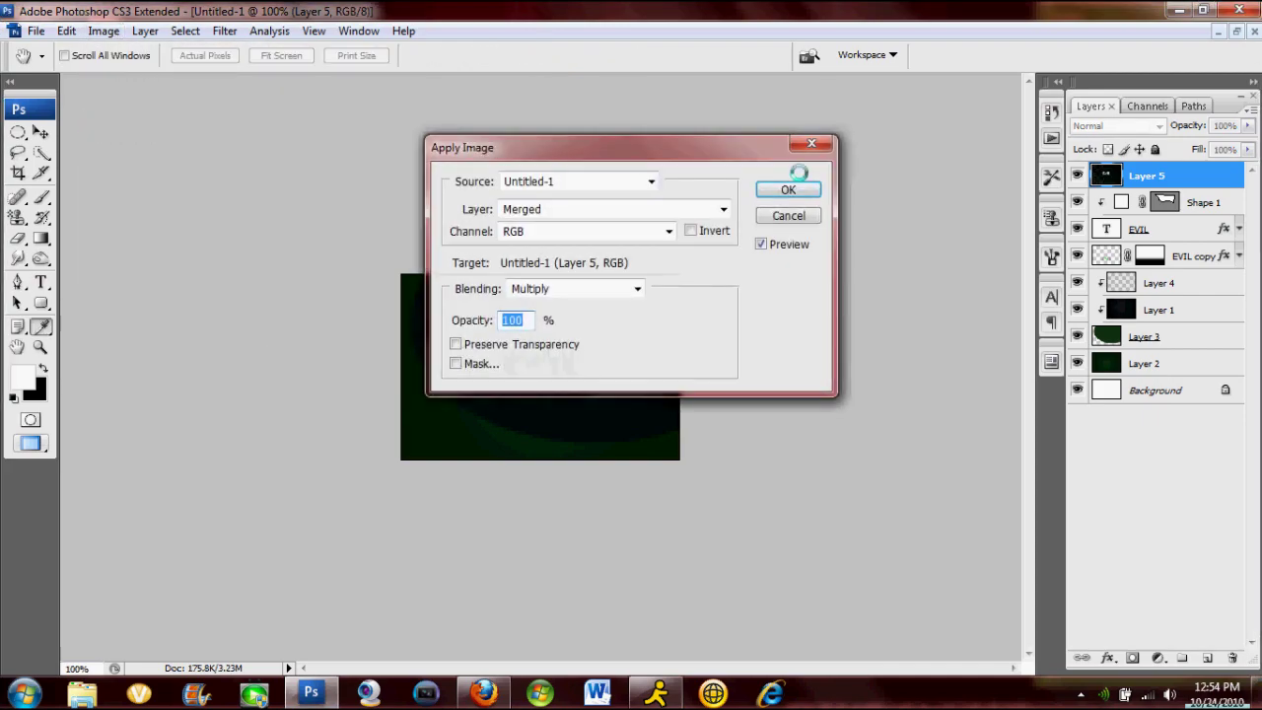
left_click(786, 190)
Step: Apply the Lighting Effects filter to the merged layer with the 2 O'clock Spotlight style, shrinking the light around the EVIL text
left_click(225, 31)
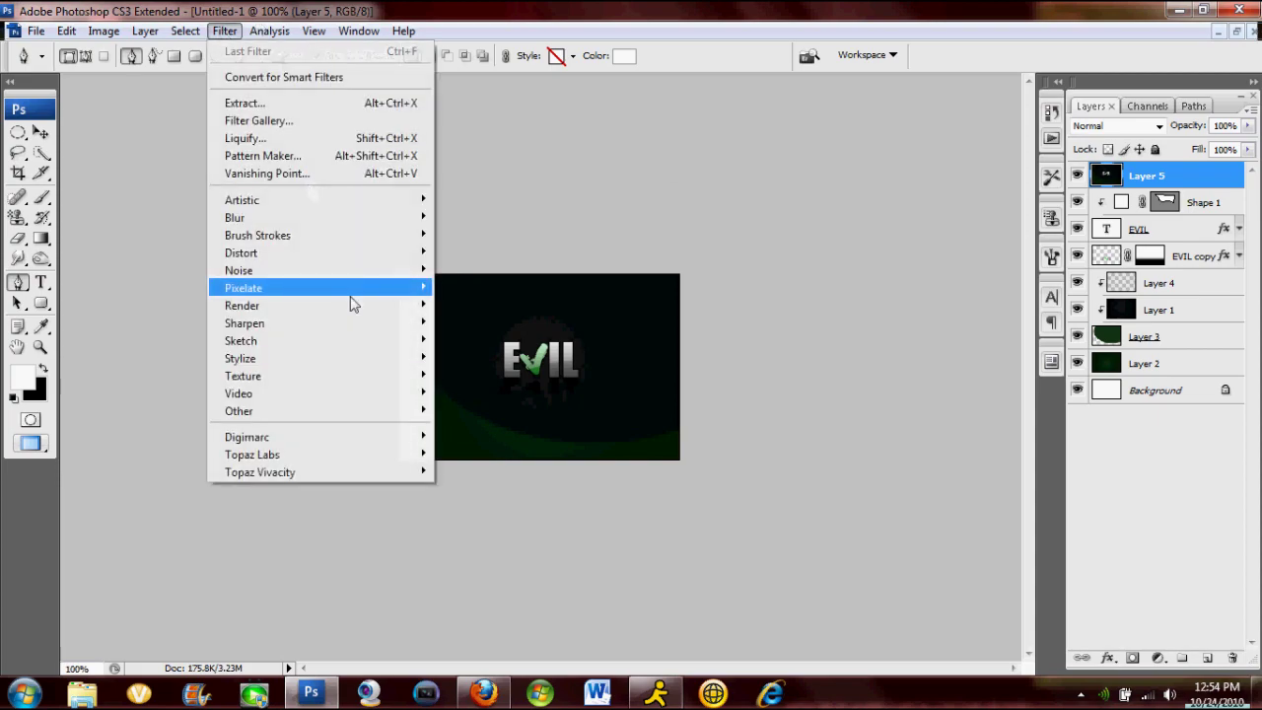
mouse_move(414, 304)
left_click(537, 375)
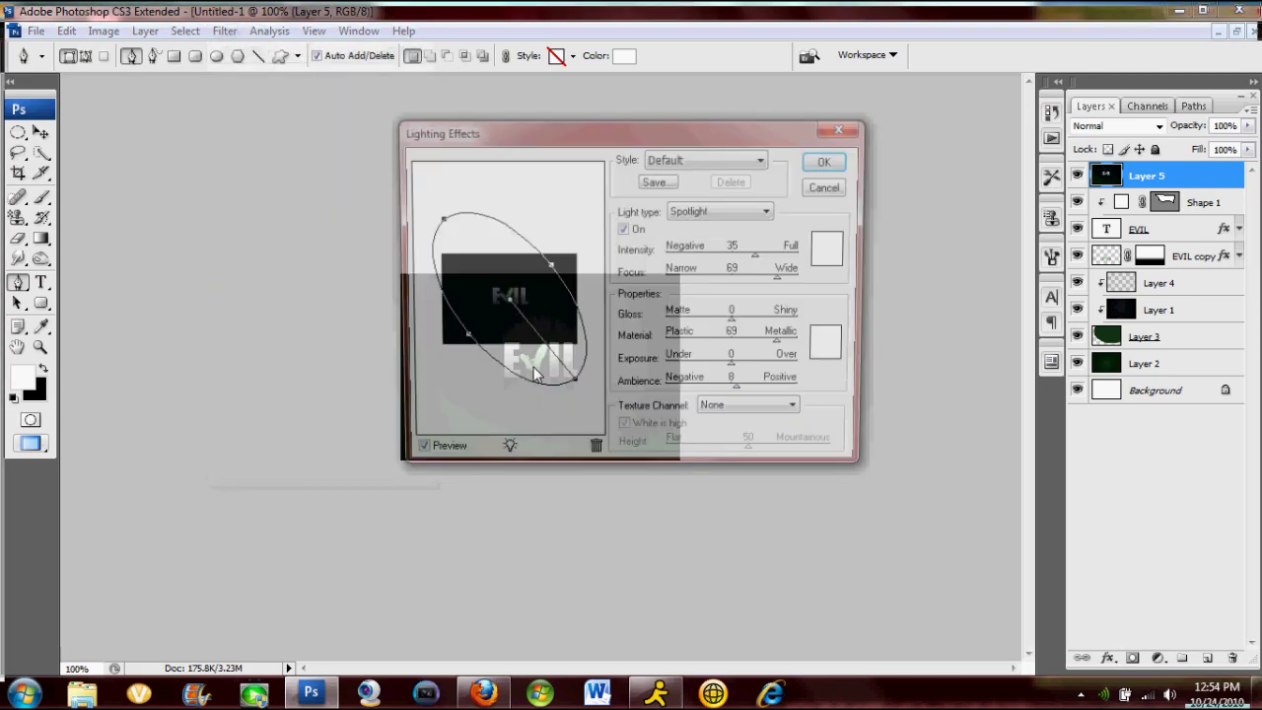
left_click(740, 164)
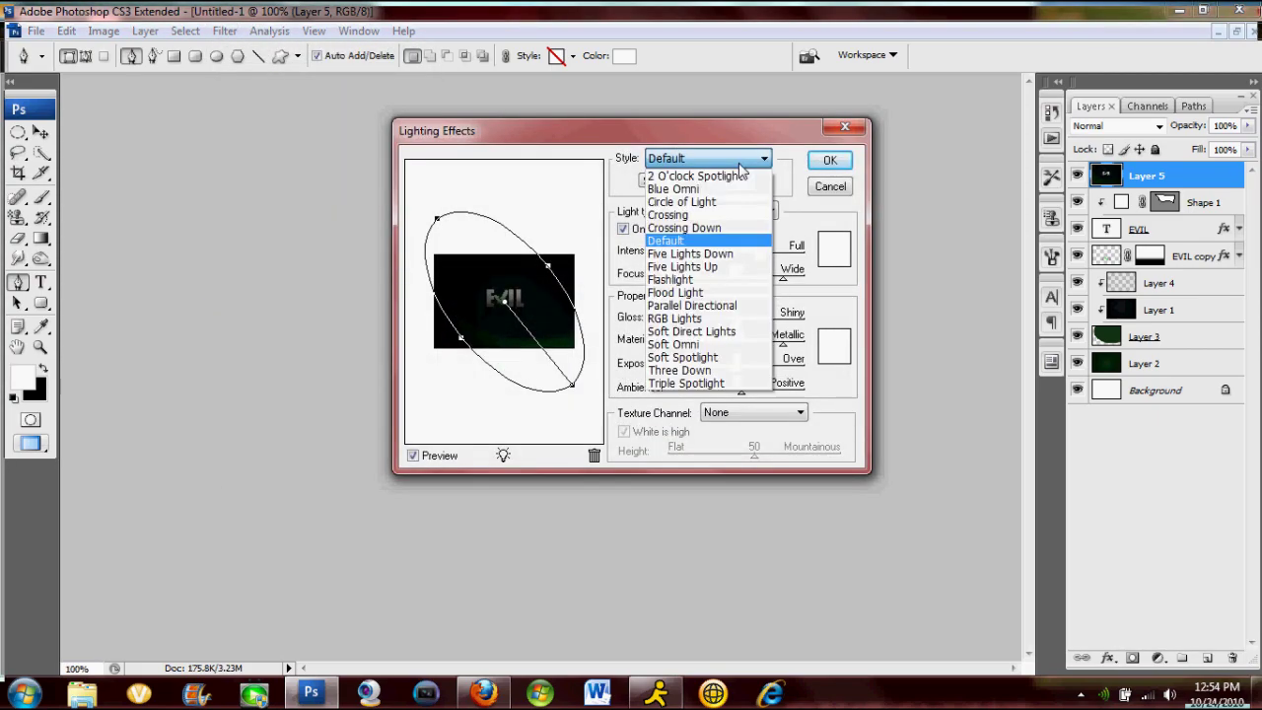
left_click(733, 178)
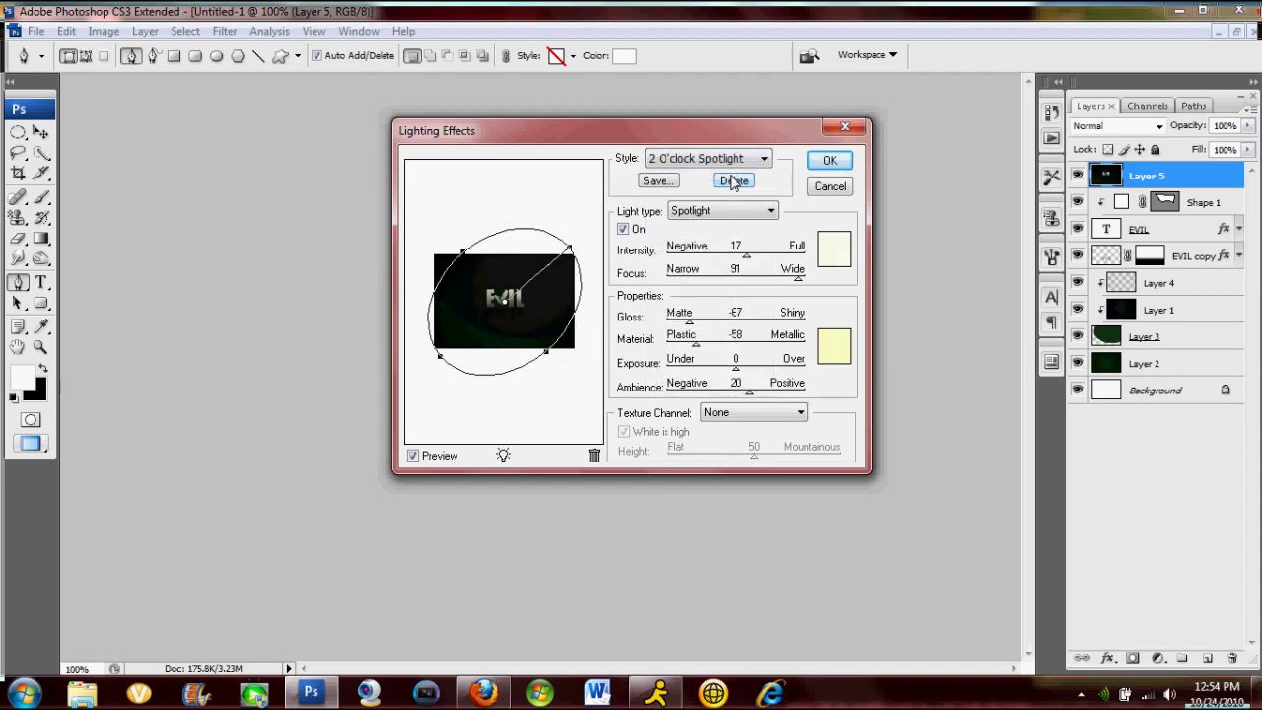
left_click_drag(572, 253, 550, 279)
left_click(828, 159)
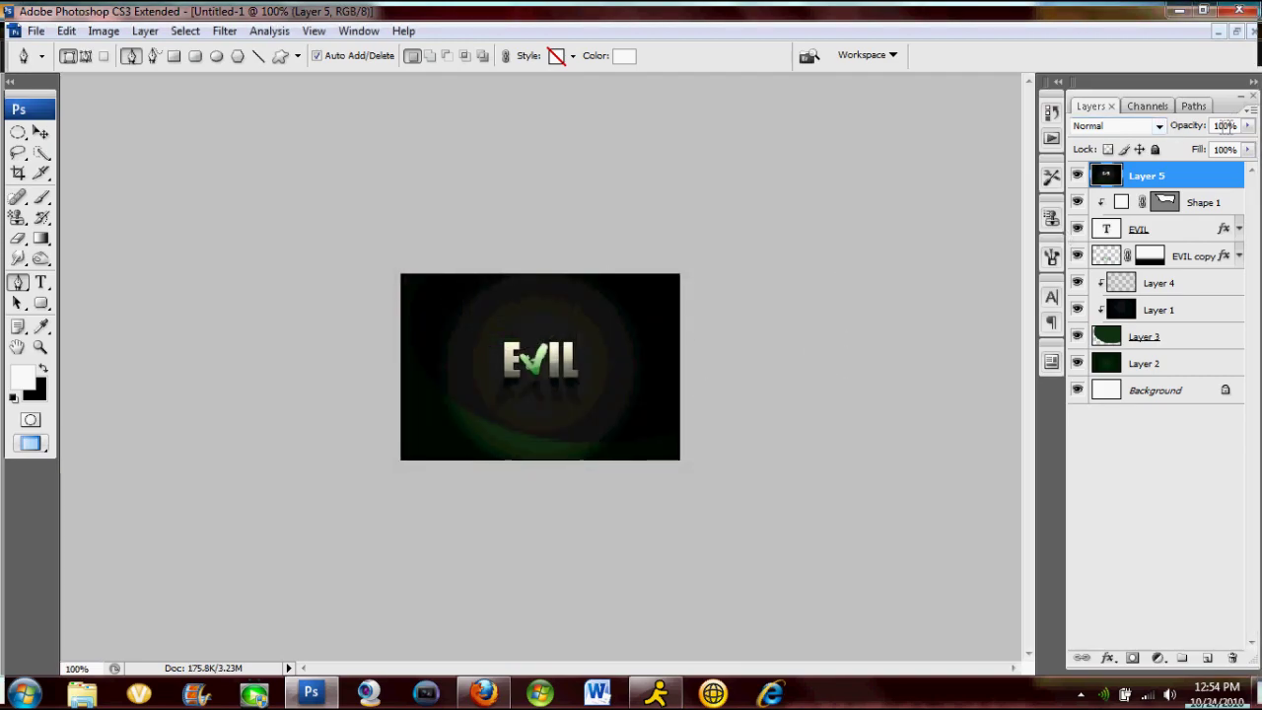
Step: Try lower opacities for the lit merged layer and settle on 30%
left_click(1227, 125)
type("5")
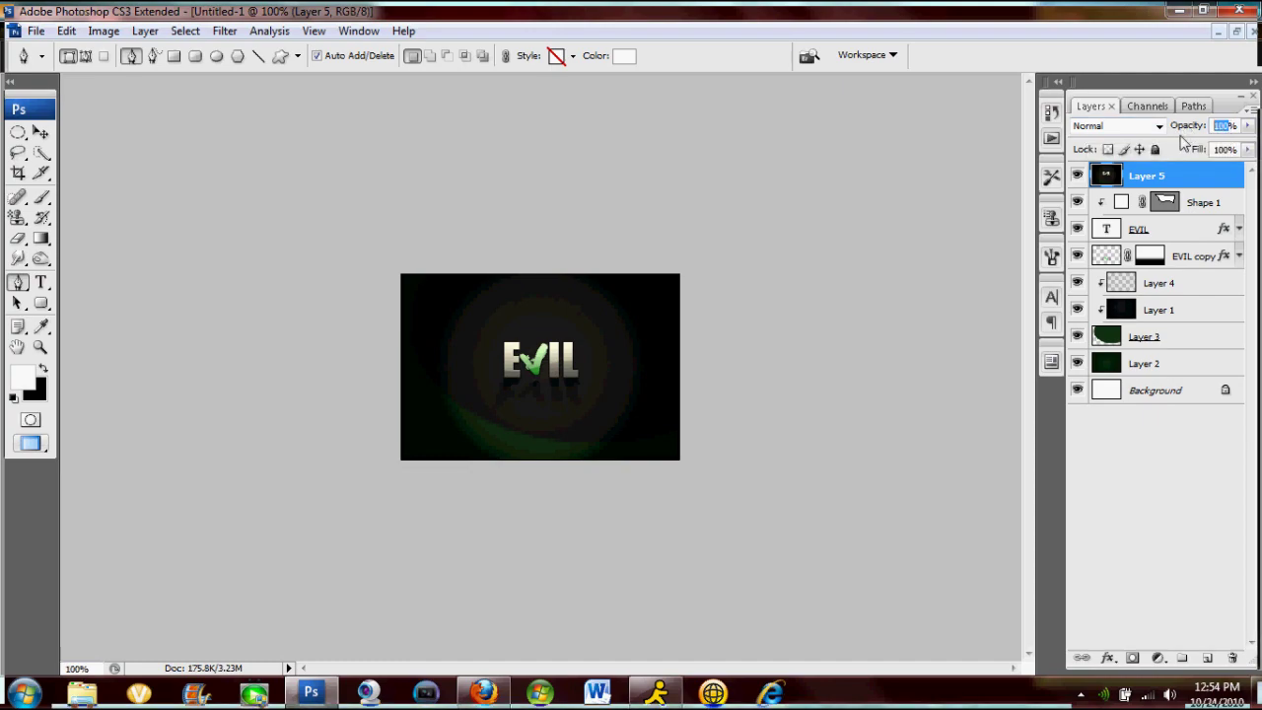
key("Return")
type("50")
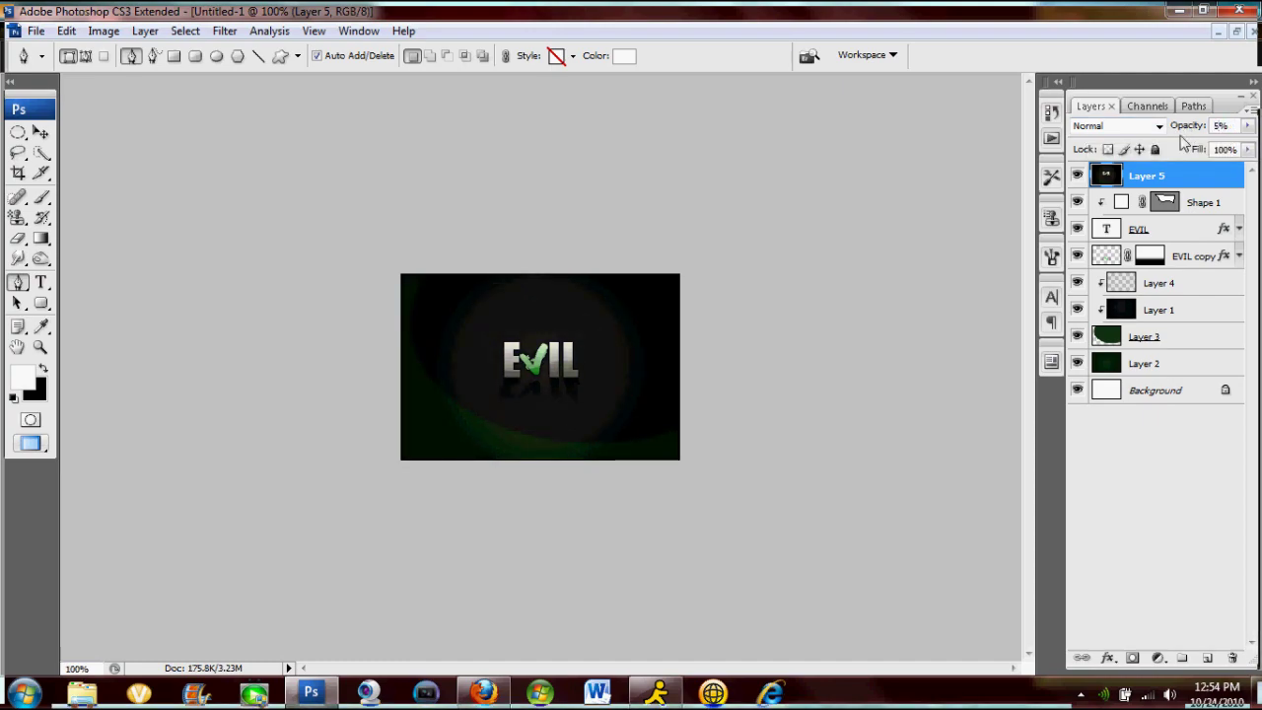
key("Return")
type("2")
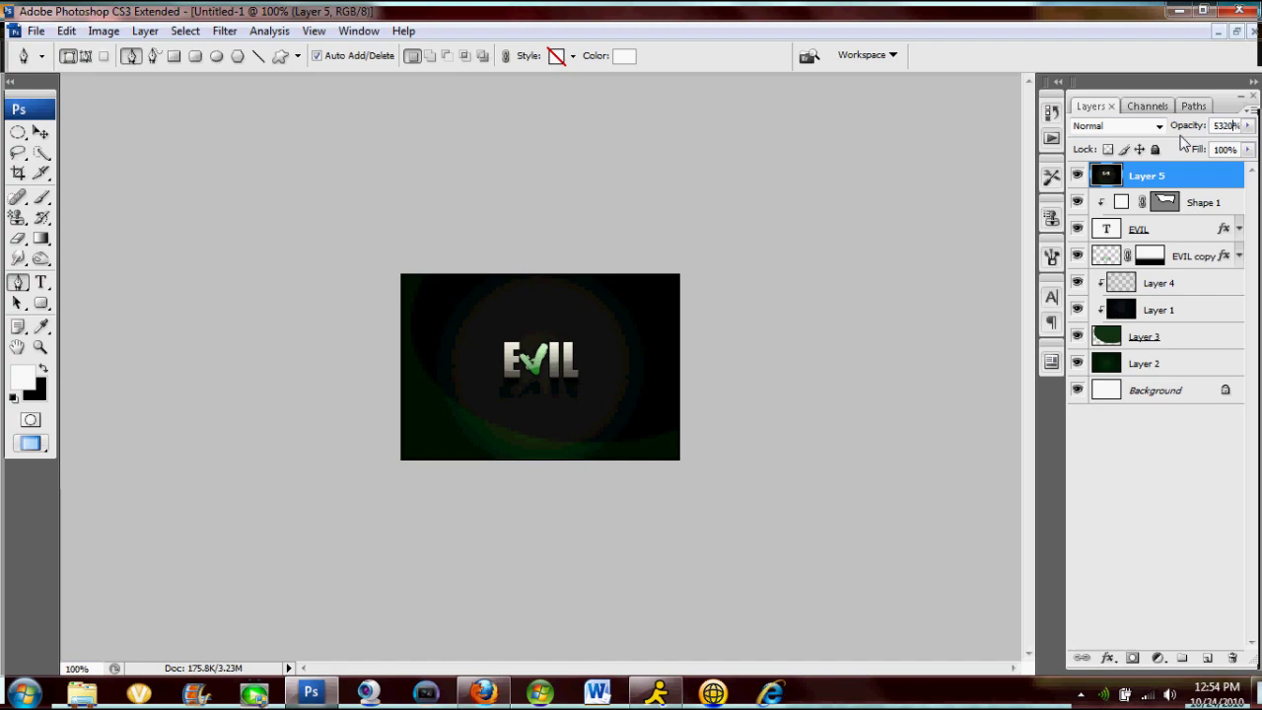
type("0")
key("Return")
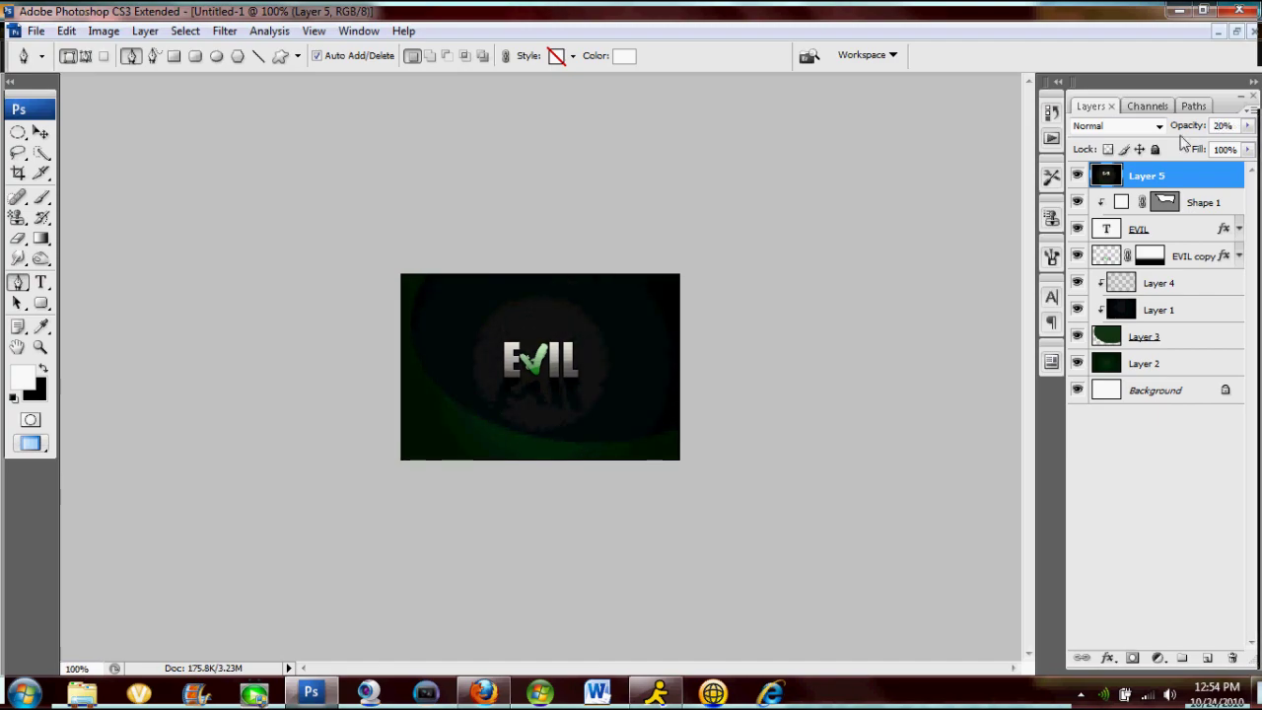
type("30")
key("Return")
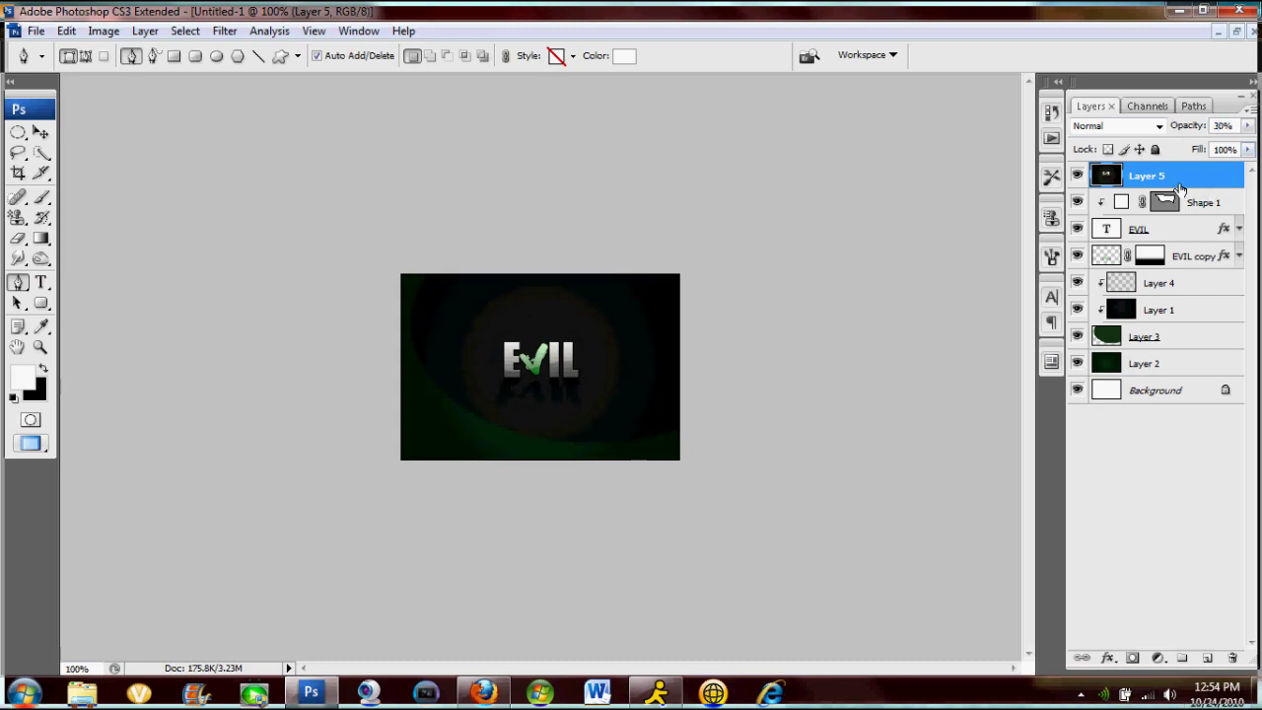
Step: Create another new layer on top and apply the merged image to it
key("ctrl+shift+n")
key("Return")
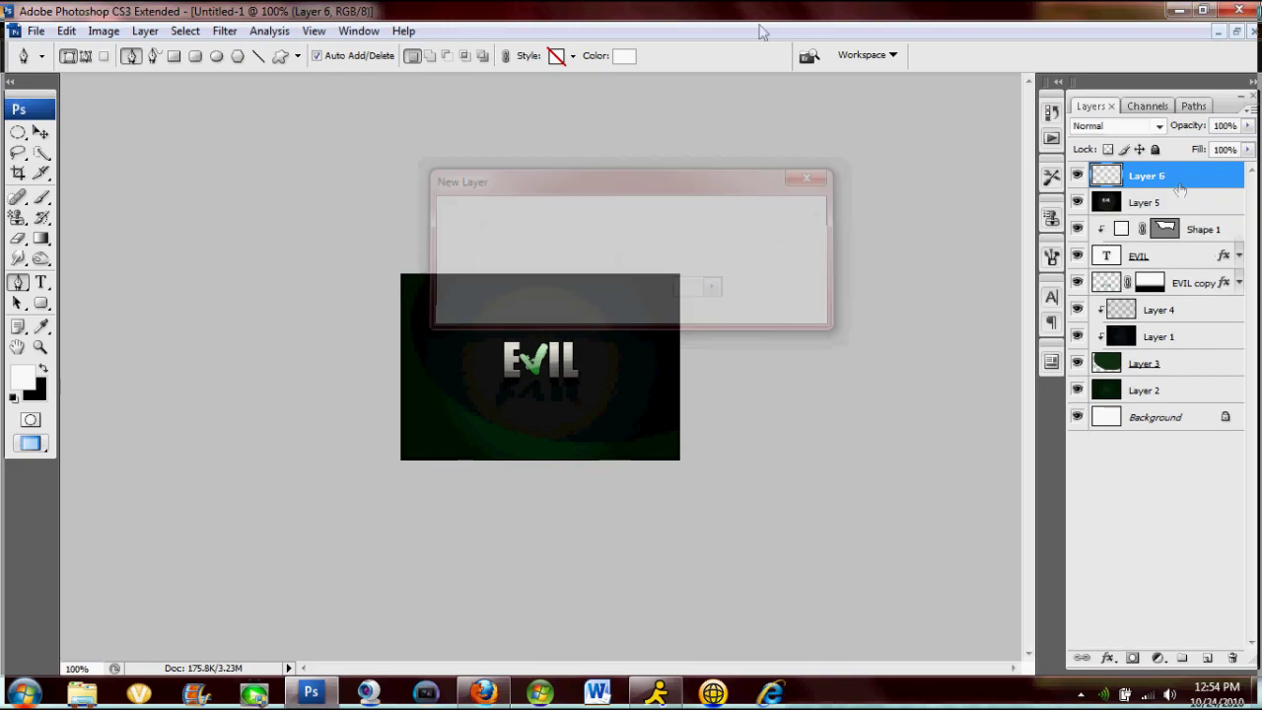
left_click(102, 31)
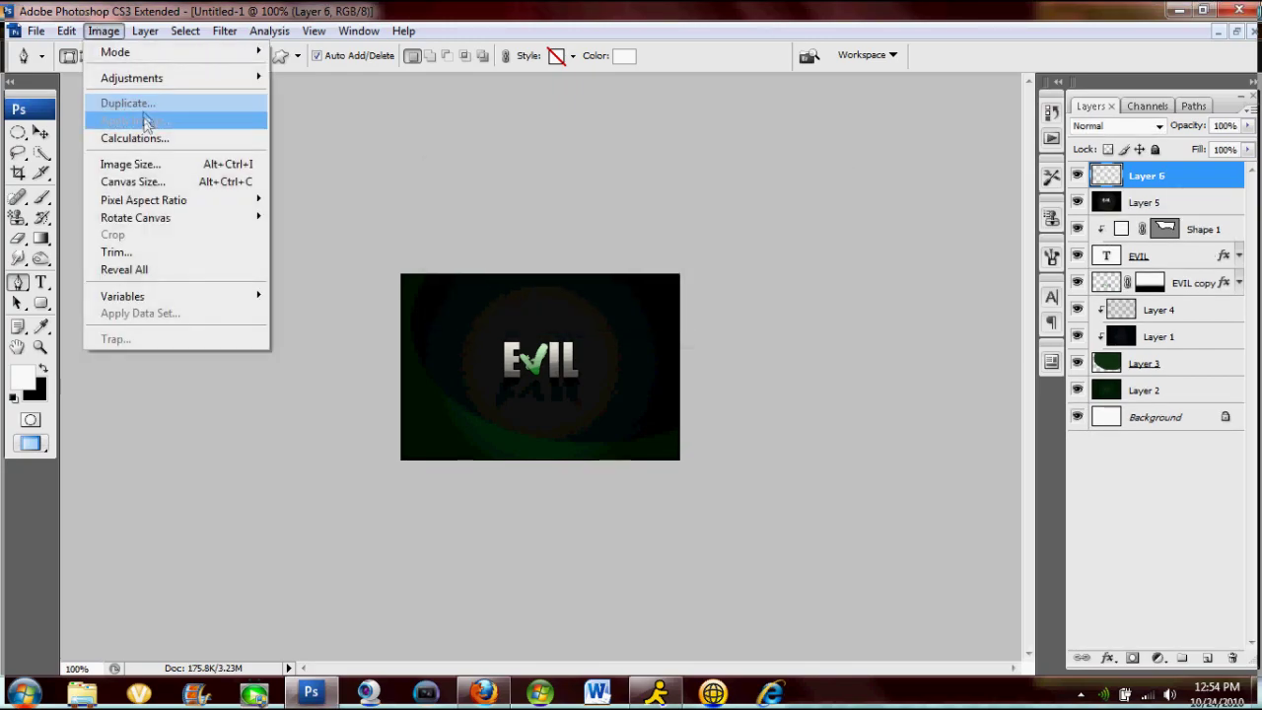
left_click(140, 118)
key("Return")
Step: Apply a Lens Flare to the new merged layer with 50% brightness and the 105mm Prime lens type
left_click(225, 31)
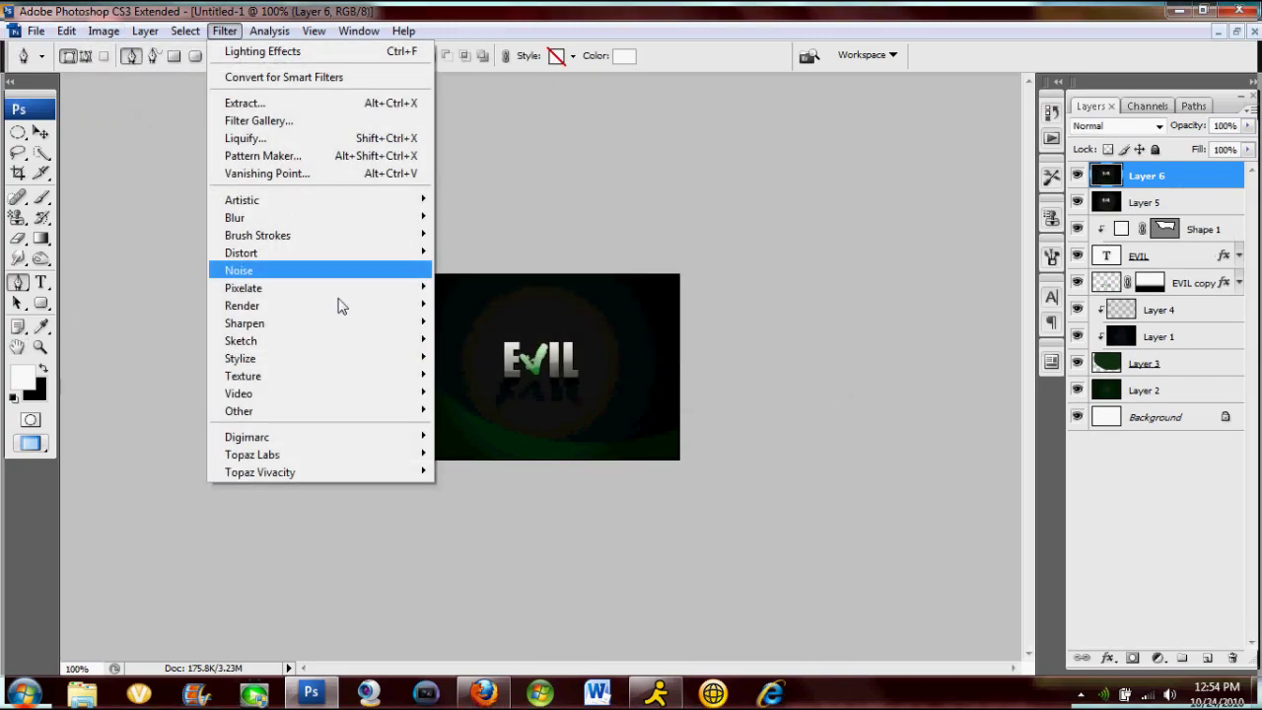
mouse_move(340, 306)
left_click(478, 357)
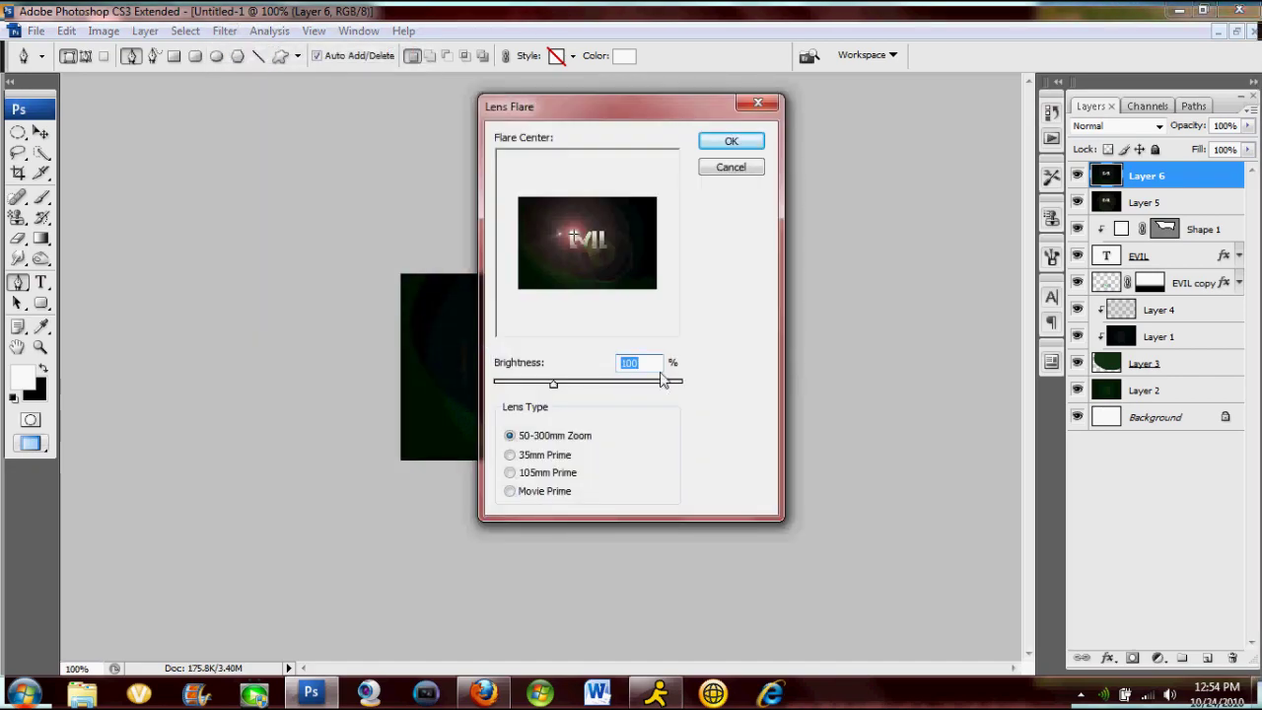
type("50")
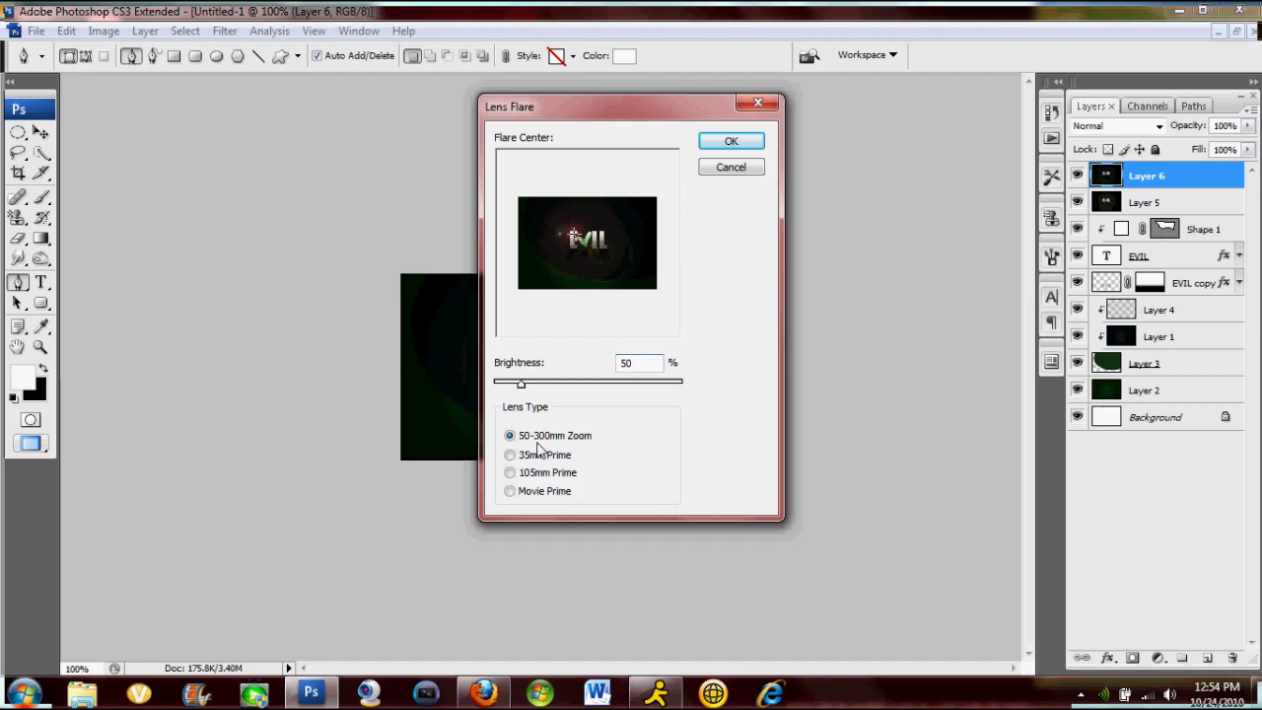
left_click(511, 473)
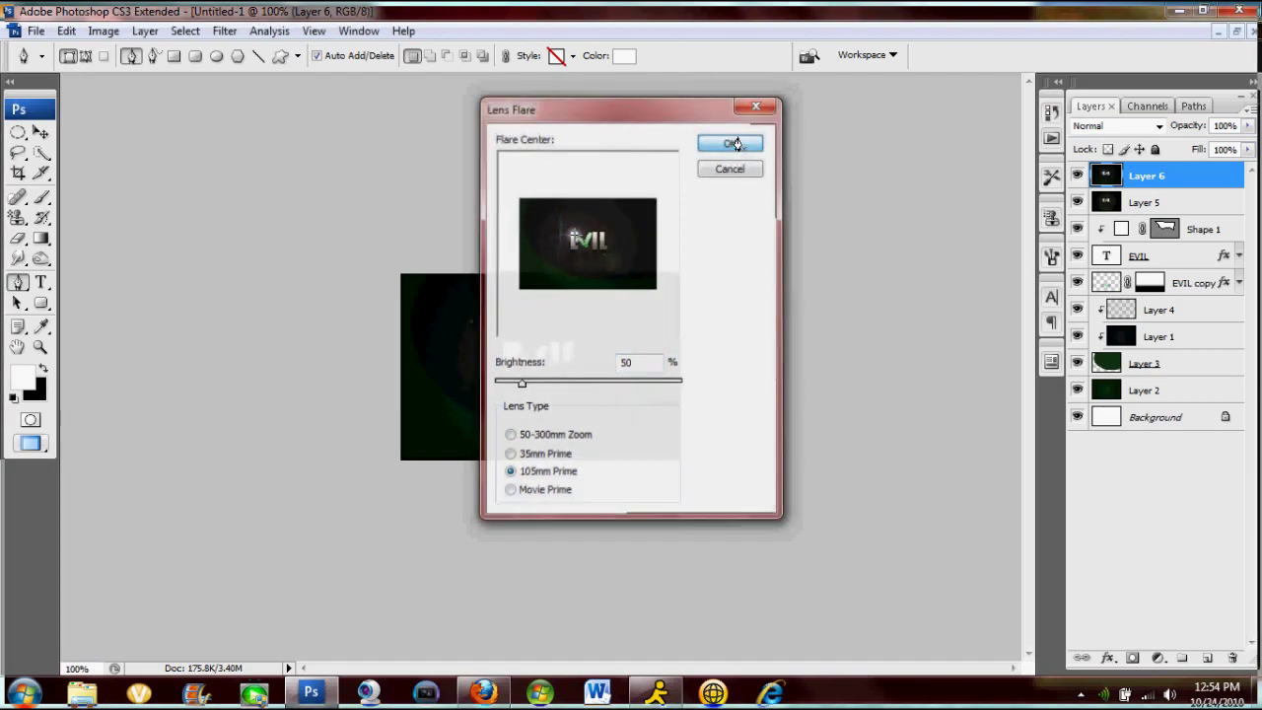
left_click(734, 142)
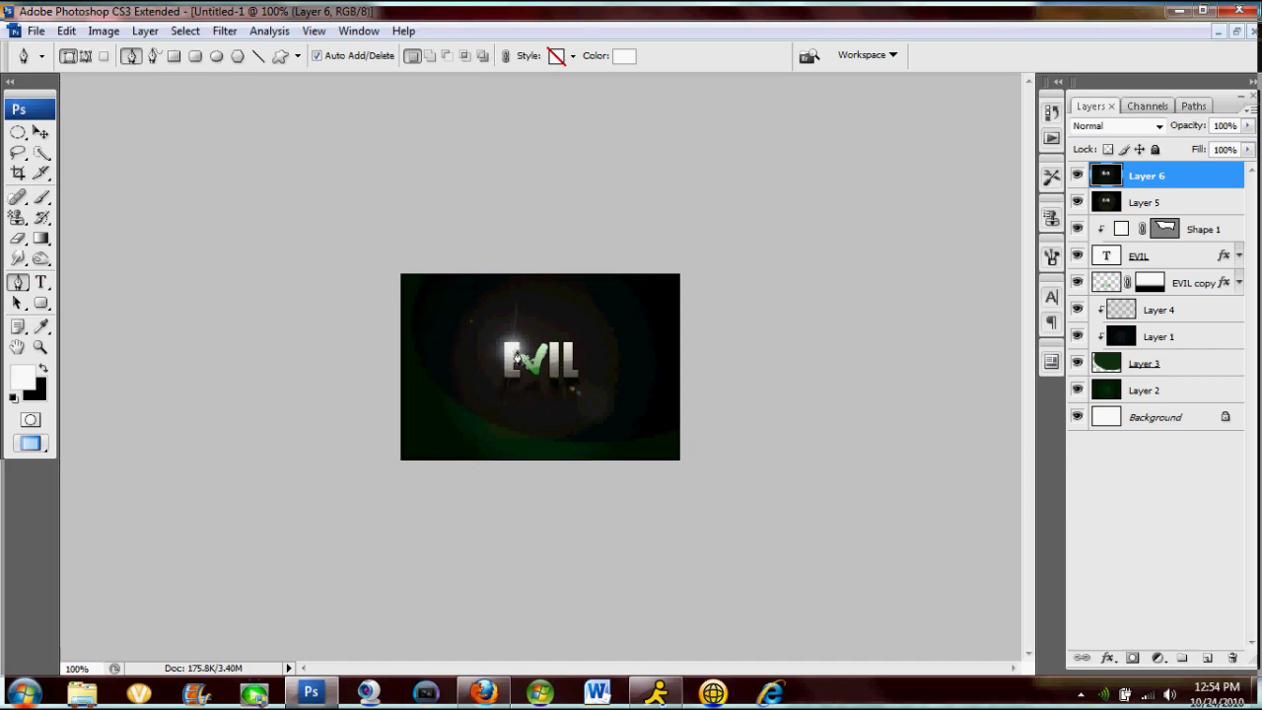
Step: Add a new top layer filled with black and set its blend mode to Linear Dodge
key("ctrl+shift+alt+n")
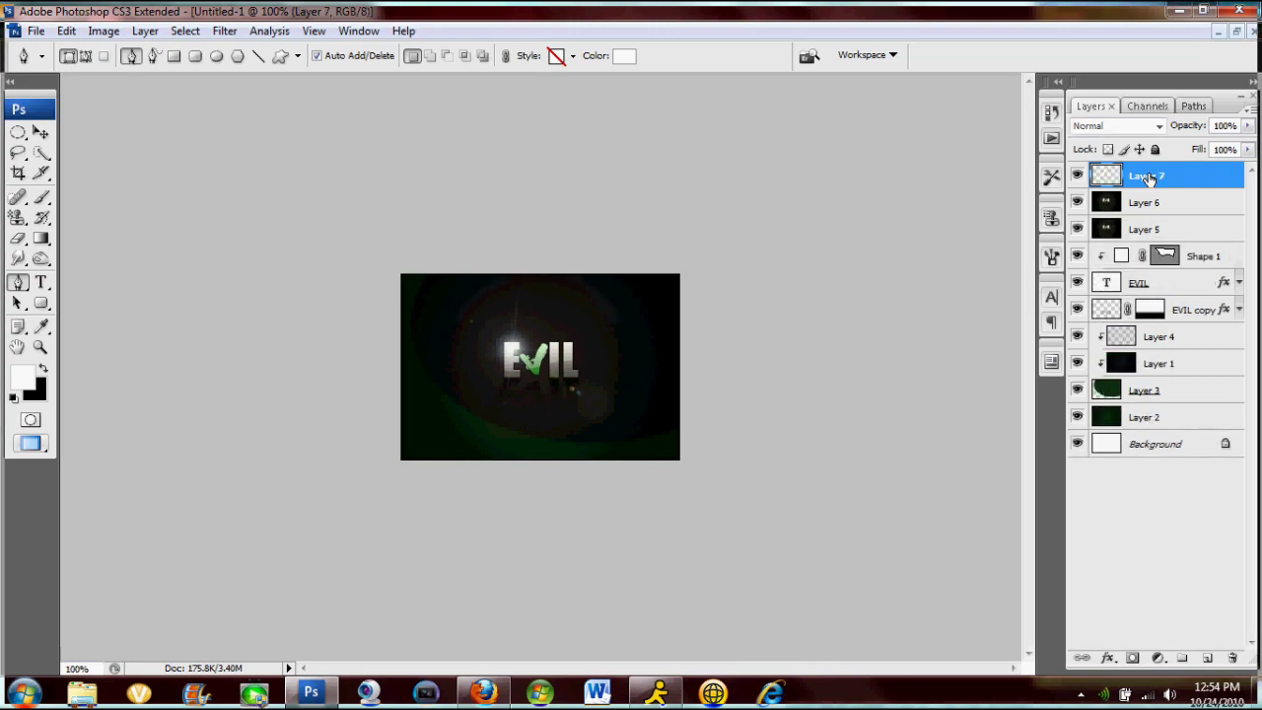
key("d")
right_click(41, 237)
left_click(99, 254)
left_click(460, 334)
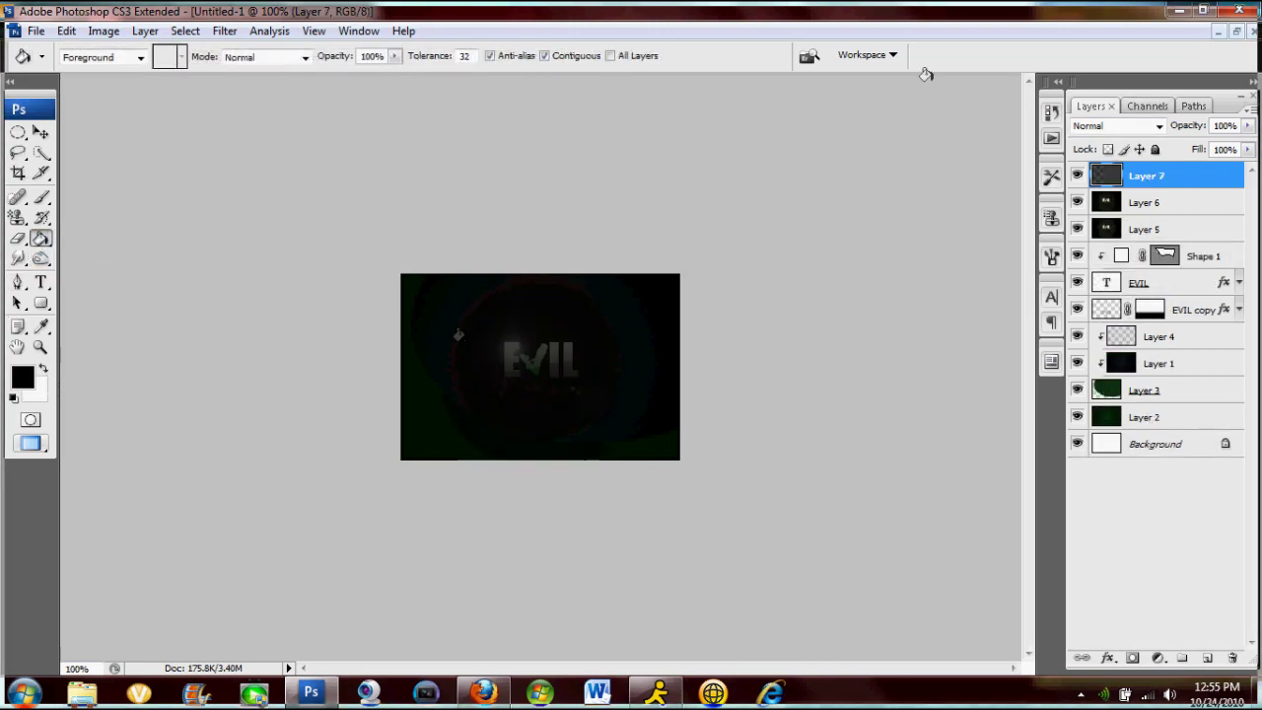
left_click(1150, 125)
left_click(1113, 322)
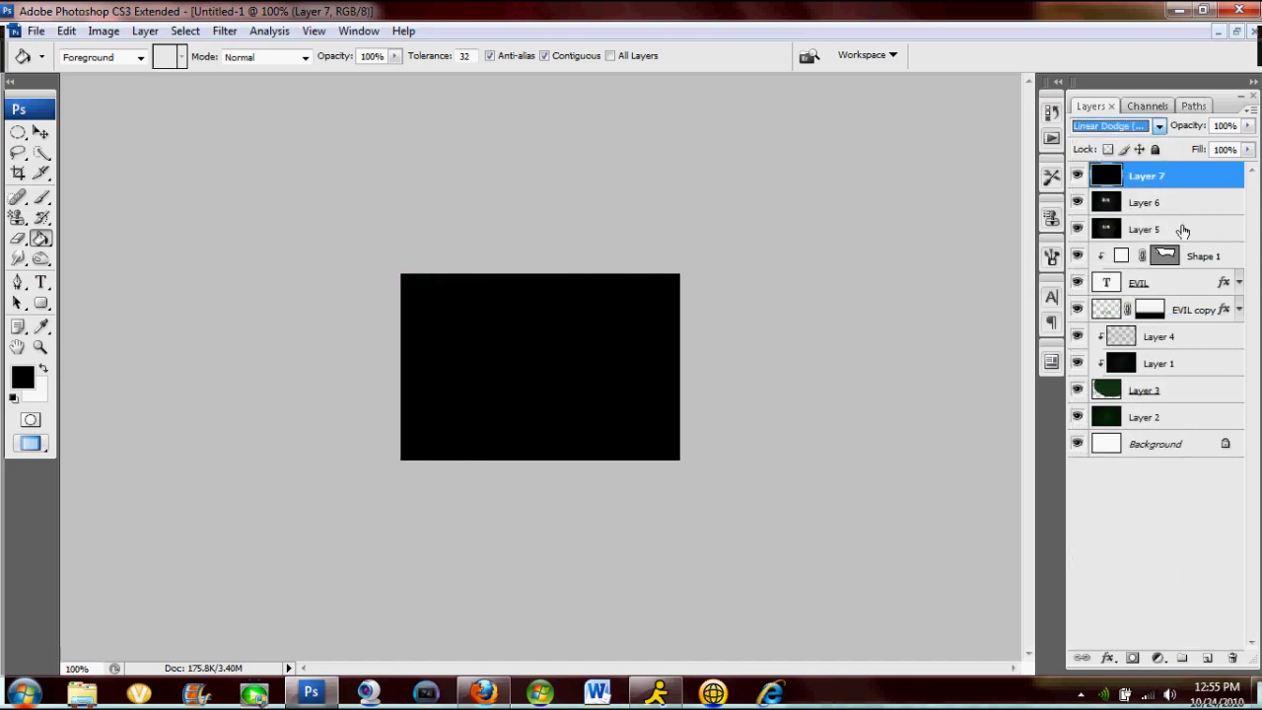
Step: Delete Layer 6, the merged copy that carries the lens flare
left_click(1165, 202)
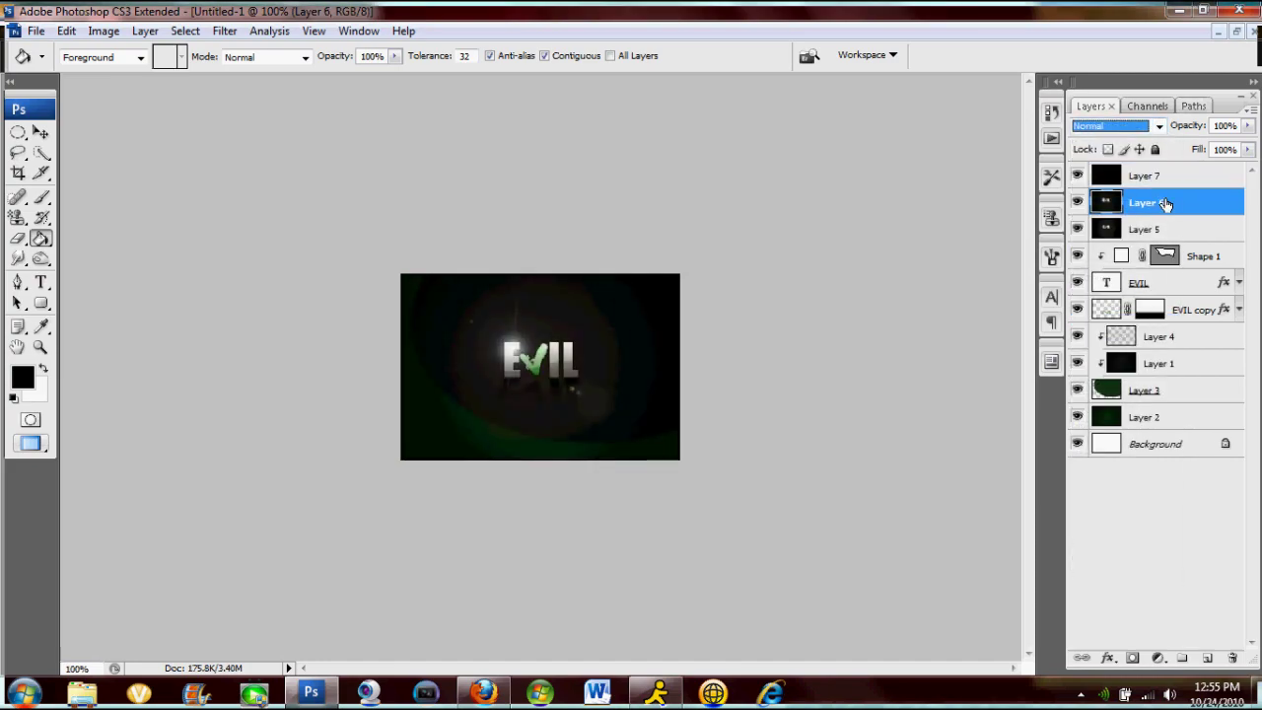
right_click(1165, 202)
left_click(1152, 283)
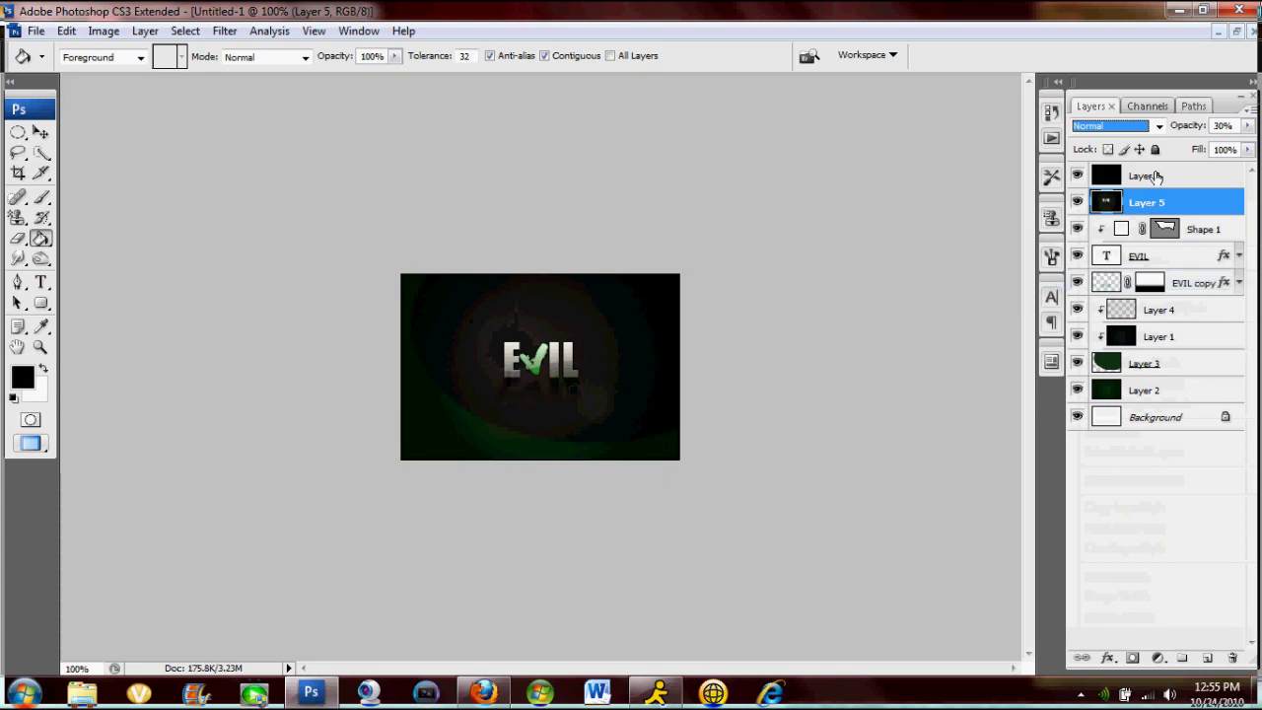
Step: Apply the Lens Flare filter to the black Linear Dodge layer, keeping the settings of the previous flare
left_click(1157, 176)
left_click(225, 30)
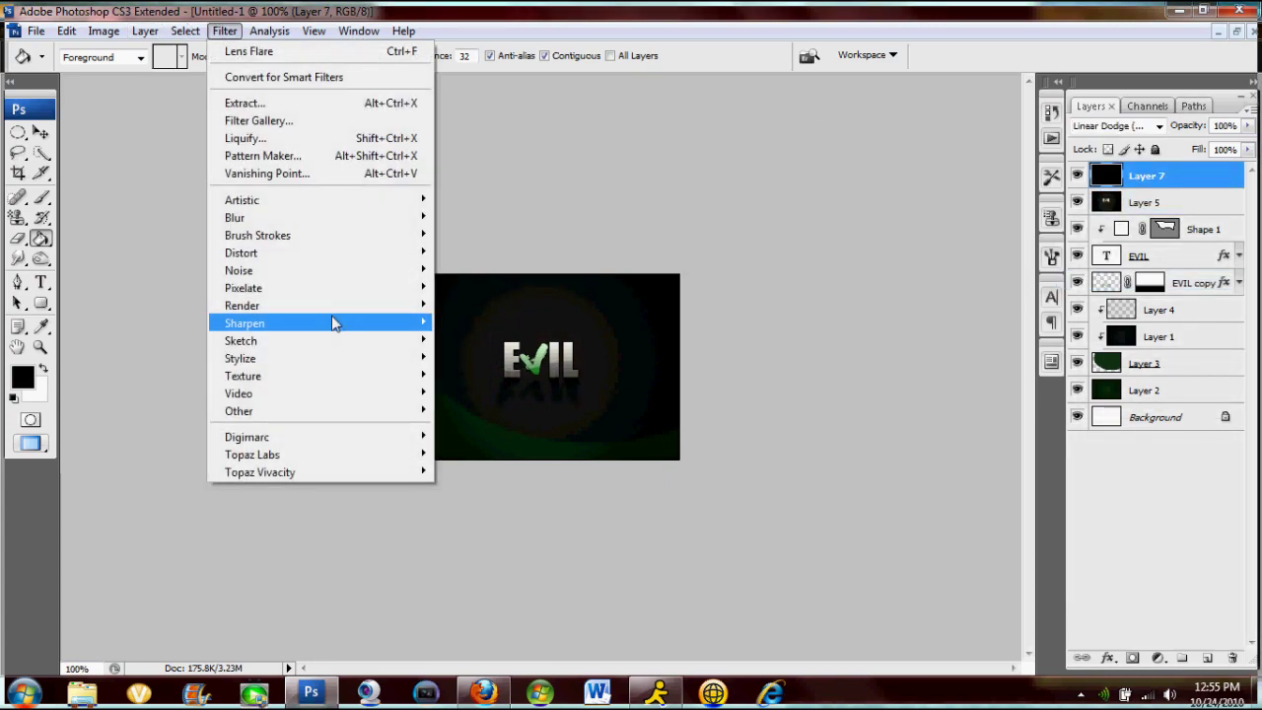
mouse_move(332, 306)
left_click(478, 358)
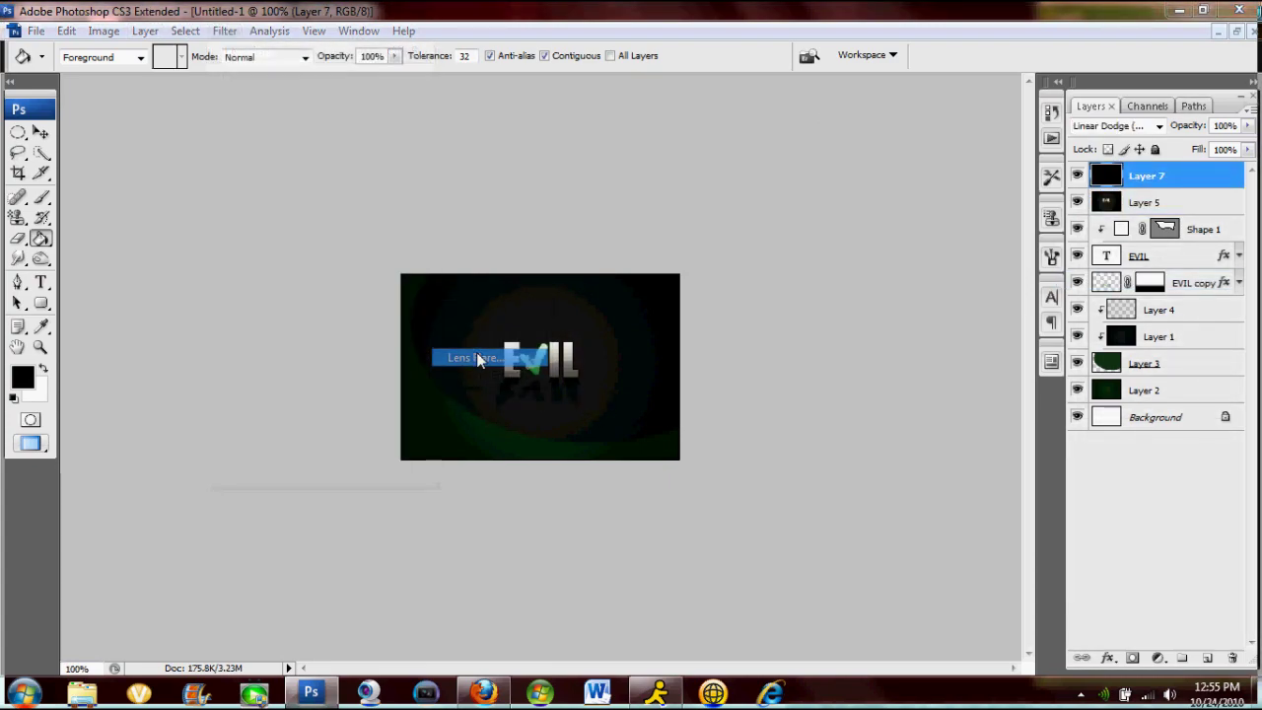
left_click(733, 139)
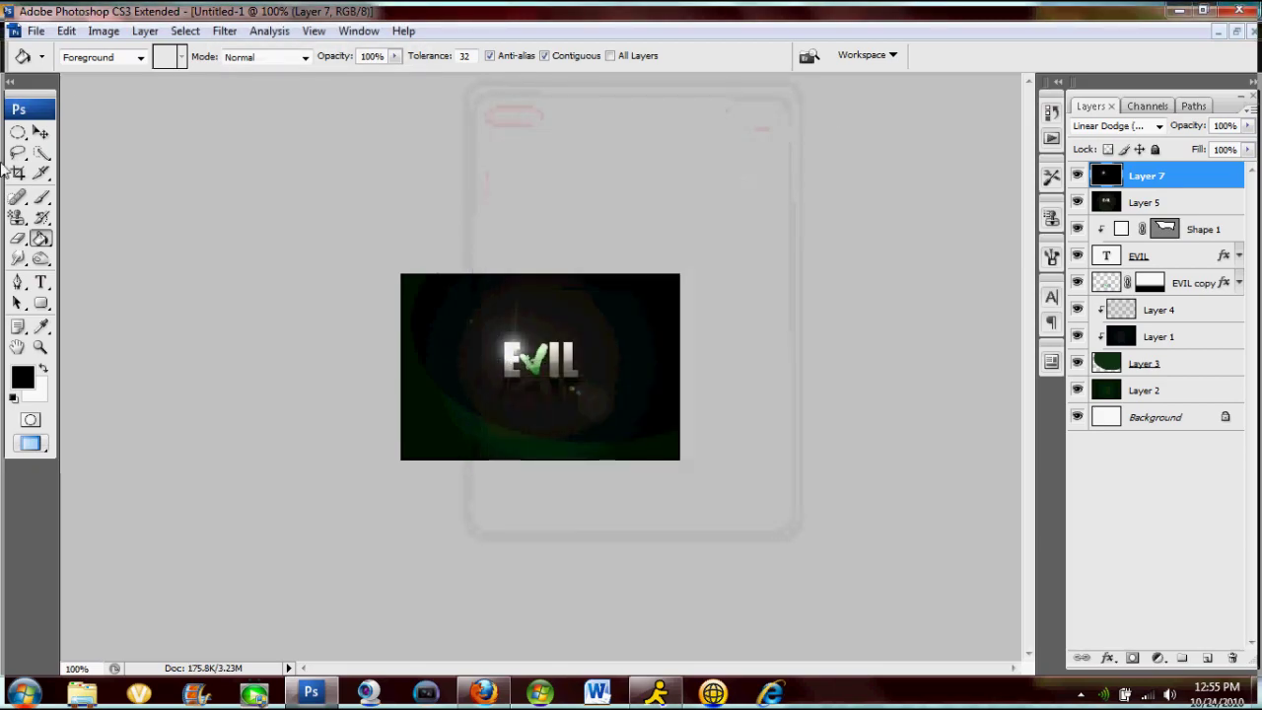
Step: Move the flare layer so its bright spot sits at the base of the green checkmark, and set its opacity to 80%
left_click(40, 132)
left_click_drag(620, 429, 621, 440)
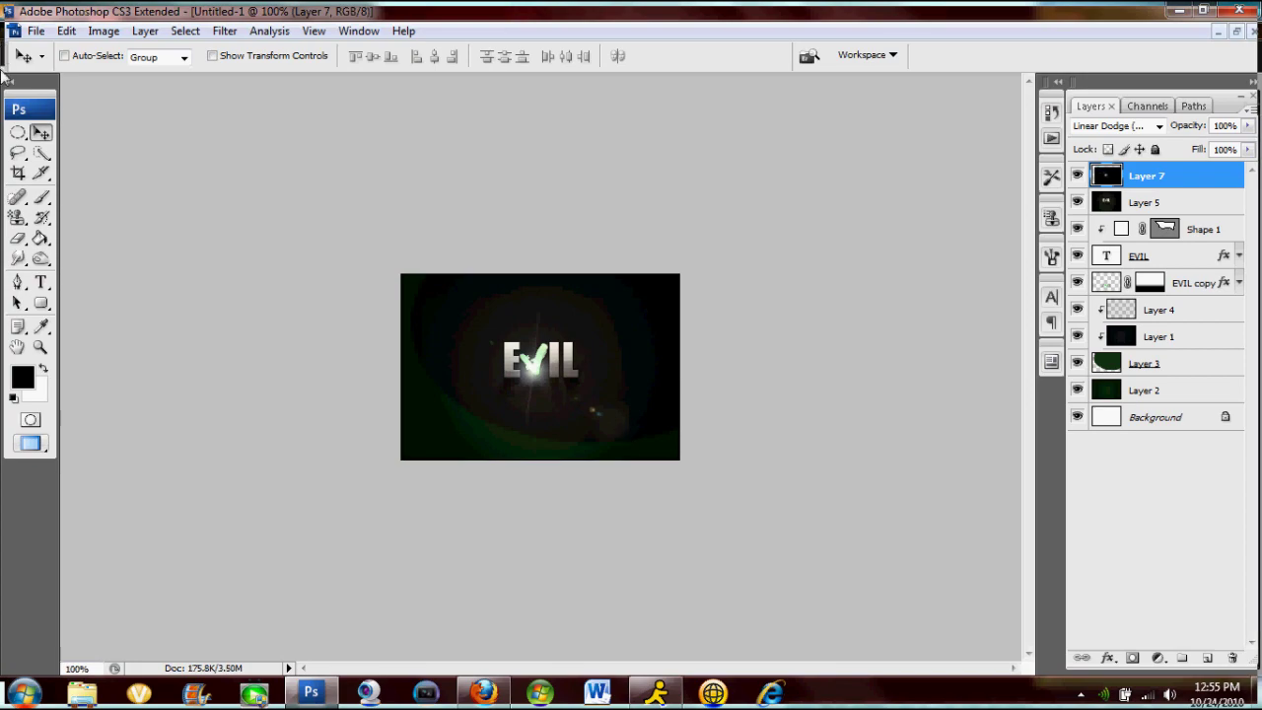
left_click(1225, 127)
type("80")
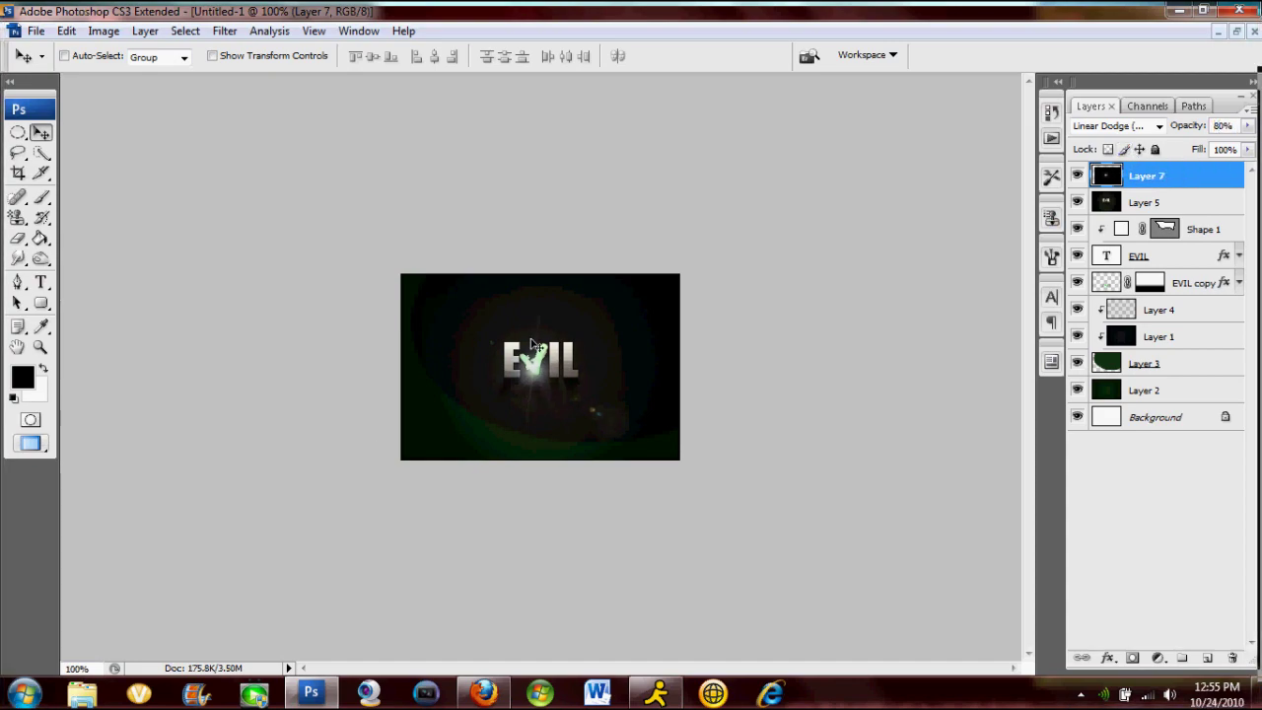